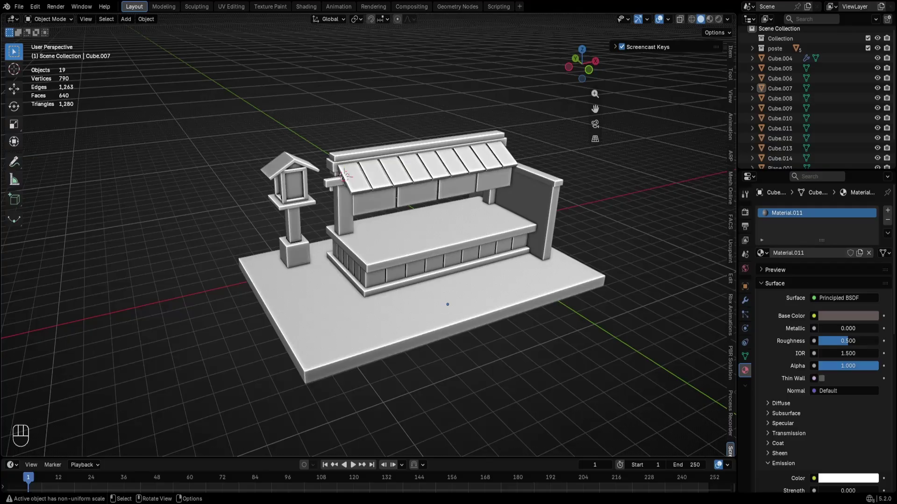
Add a cube mesh on the base platform in front of the stall counter
scroll(504, 299, down, 1)
scroll(504, 299, up, 2)
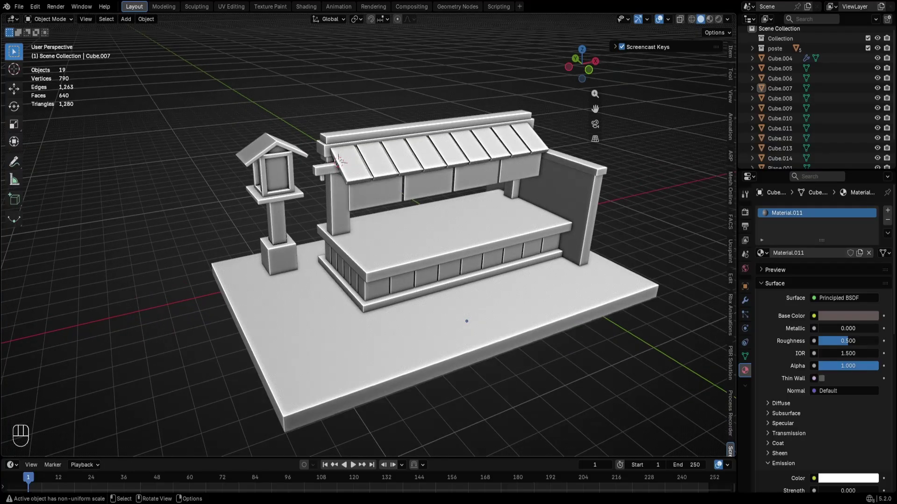
shift+middle_drag(504, 299, 494, 279)
scroll(397, 290, down, 2)
middle_drag(367, 300, 371, 282)
scroll(399, 289, up, 1)
scroll(345, 296, up, 1)
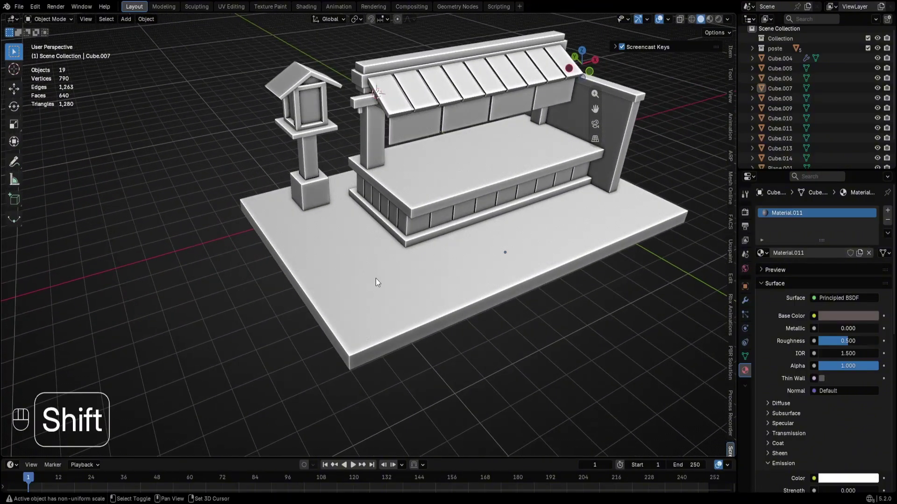
key(shift+a)
key(shift+a)
mouse_move(450, 256)
click(487, 264)
scroll(590, 302, up, 4)
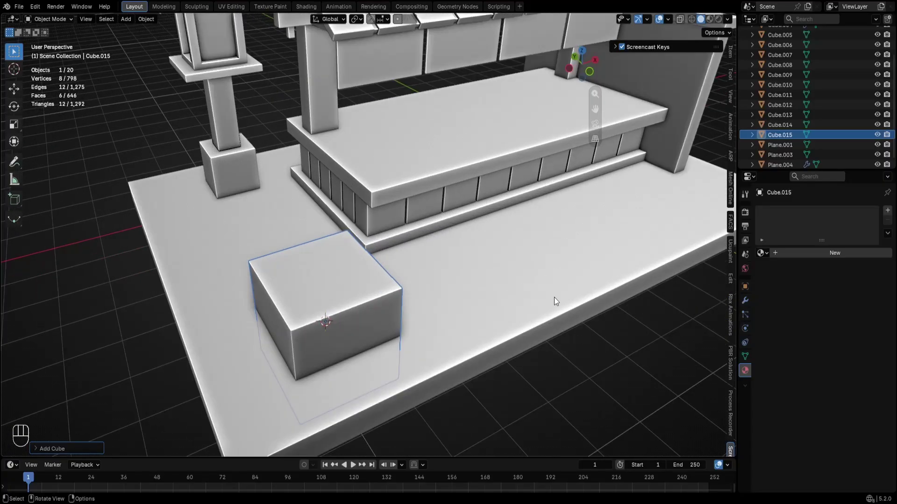
Move the cube along X in front of the counter, shrink it to stool size and shift it along Y
key(g)
key(x)
click(19, 240)
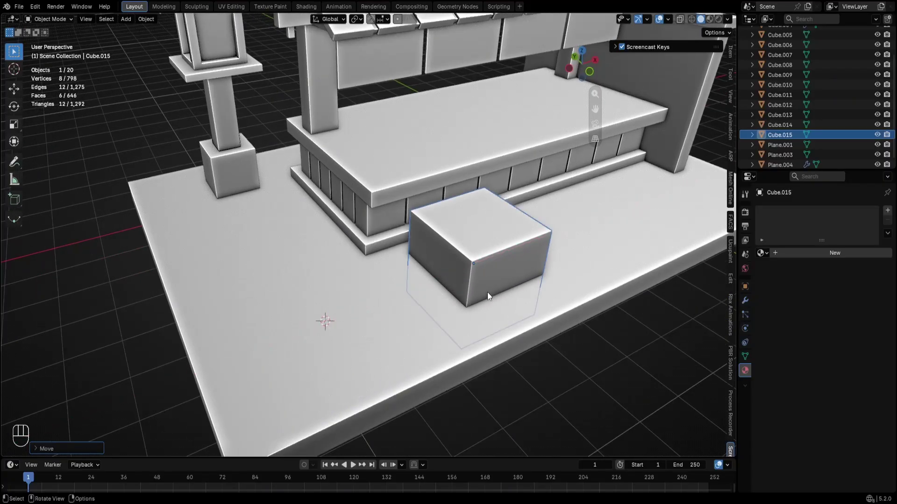
key(s)
key(g)
key(y)
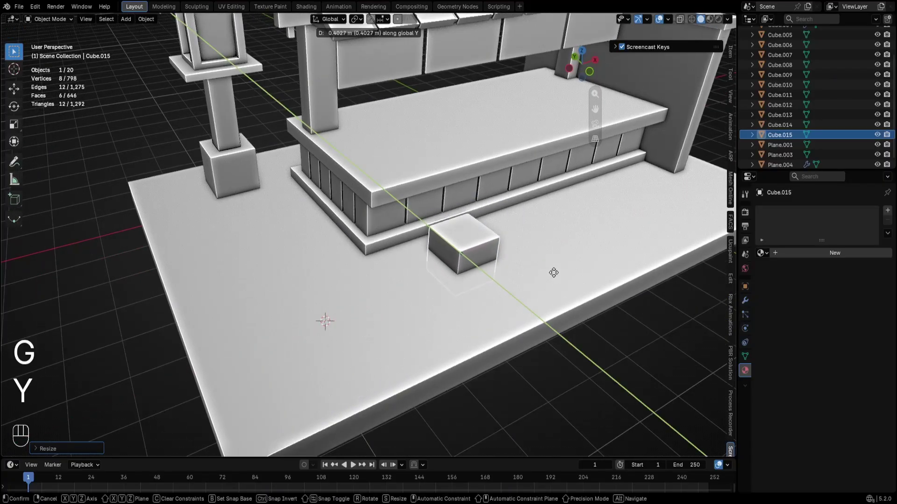
Flatten the small cube along Z into a seat slab and raise it above the platform
key(s)
key(z)
click(502, 262)
key(g)
key(z)
click(502, 225)
key(s)
key(z)
click(565, 248)
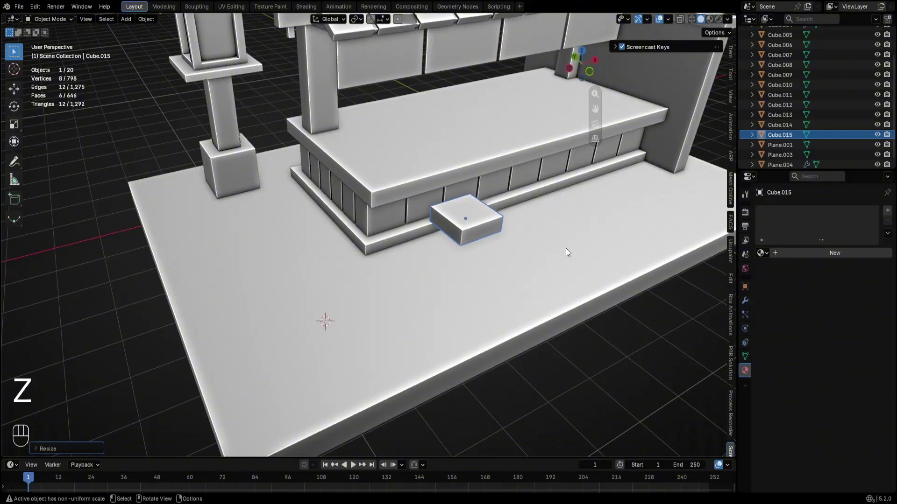
Fine-tune the seat slab's height along Z and scale it down slightly
key(g)
key(z)
click(567, 247)
key(s)
click(554, 241)
Duplicate the seat slab and move the copy down along Z, directly beneath the original
key(shift+d)
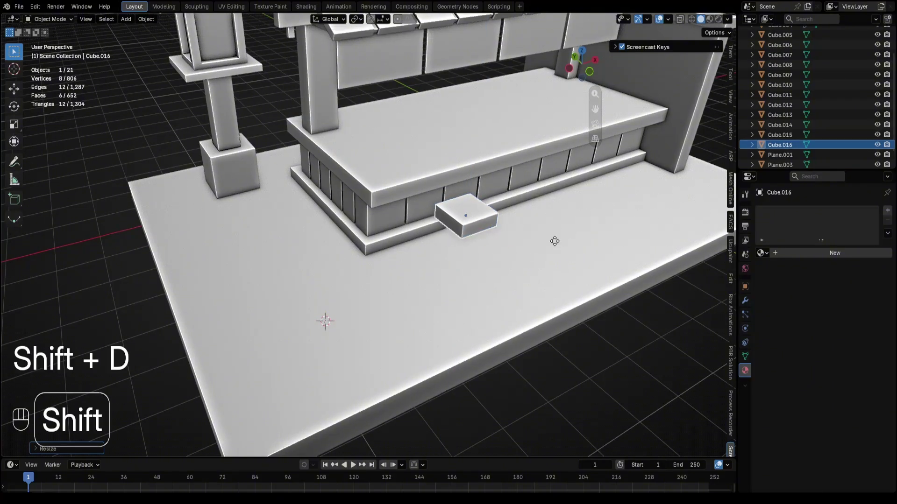
key(z)
click(555, 259)
scroll(571, 276, up, 3)
key(s)
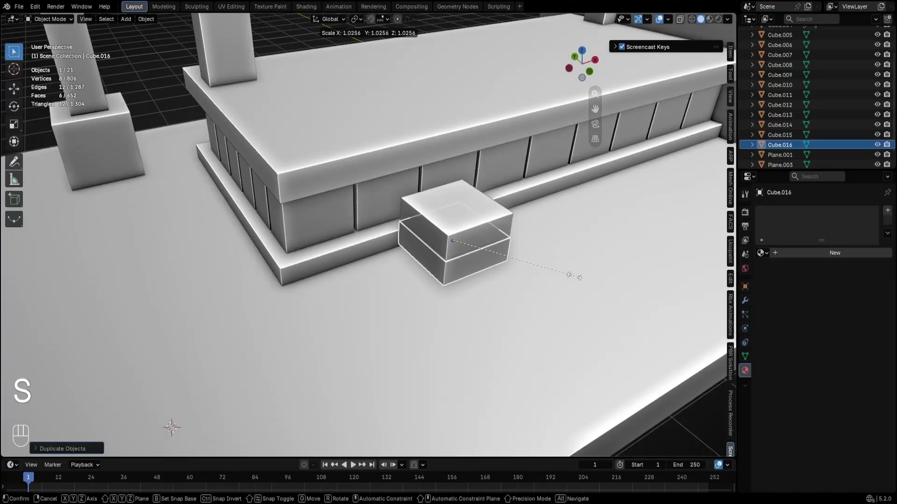
click(572, 276)
key(ctrl+z)
Adjust the lower block's height along Z and scale it up slightly wider than the seat slab
key(g)
key(z)
click(575, 275)
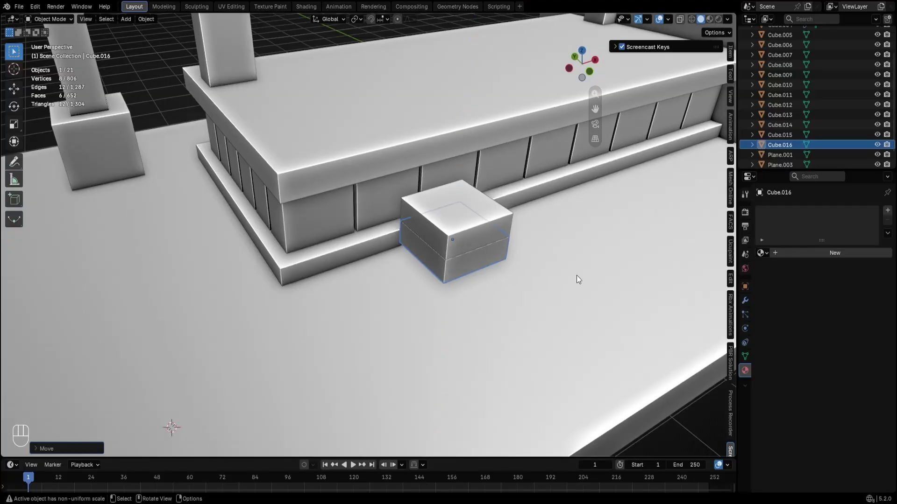
key(s)
click(578, 276)
key(s)
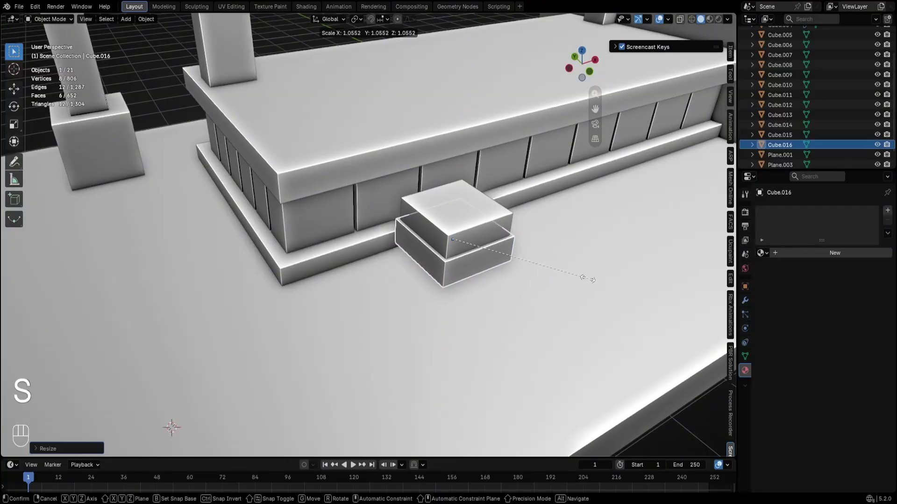
click(584, 278)
key(g)
key(z)
click(583, 278)
Isolate the lower block and divide its underside into a three-by-three grid with evenly spaced loop cuts
scroll(510, 267, down, 4)
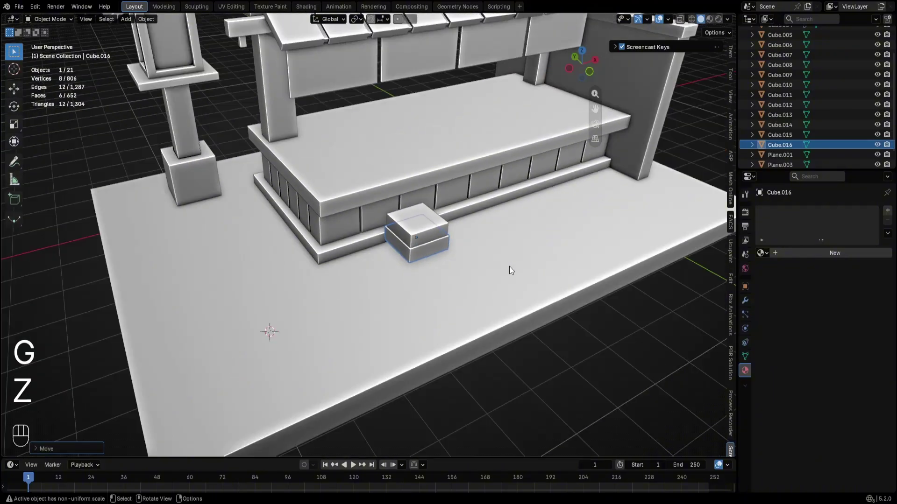
middle_drag(510, 267, 510, 265)
scroll(510, 264, up, 2)
key(KP_Divide)
middle_drag(437, 274, 363, 246)
key(Tab)
key(3)
click(364, 247)
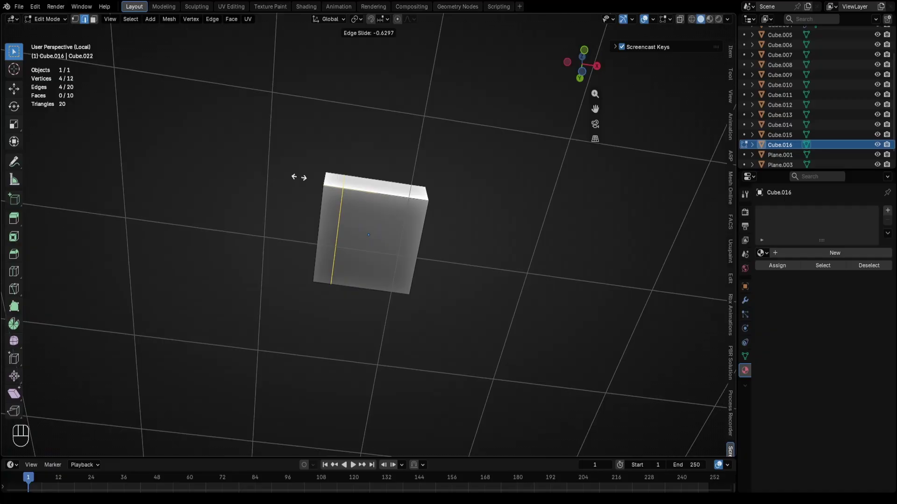
right_click(329, 183)
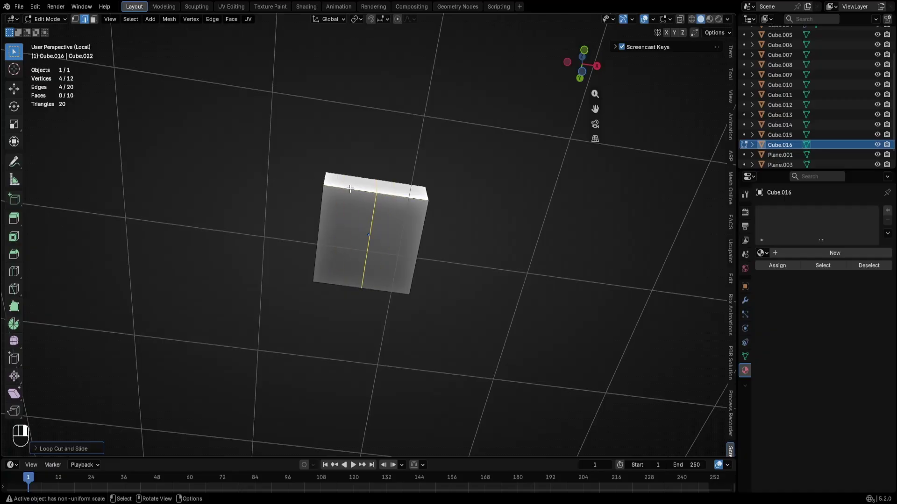
key(ctrl+r)
key(ctrl+z)
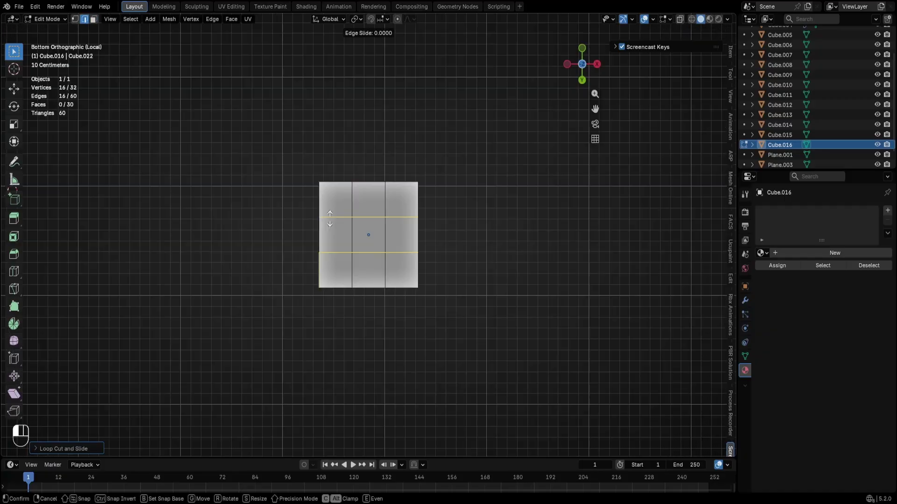
Extrude the four corner faces of the block's underside down about 0.5 m as legs and return to the full scene
key(3)
click(336, 210)
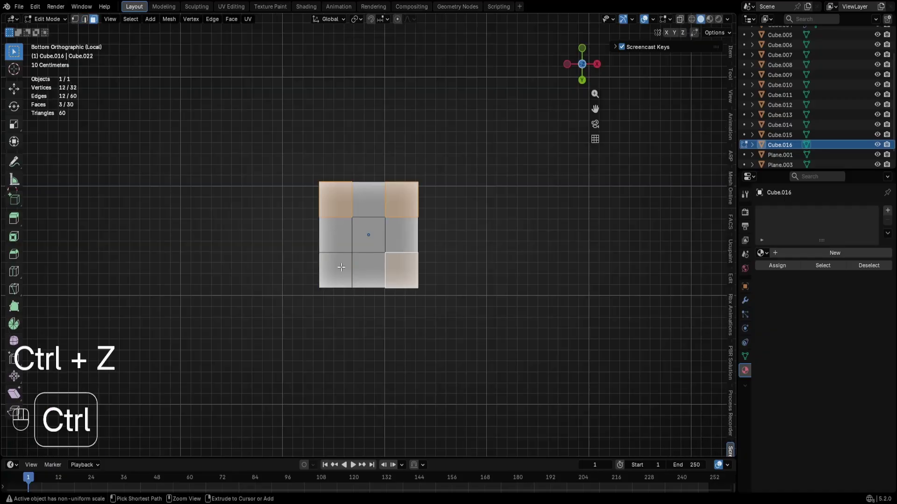
shift+click(341, 266)
middle_drag(464, 218, 516, 294)
key(1)
key(e)
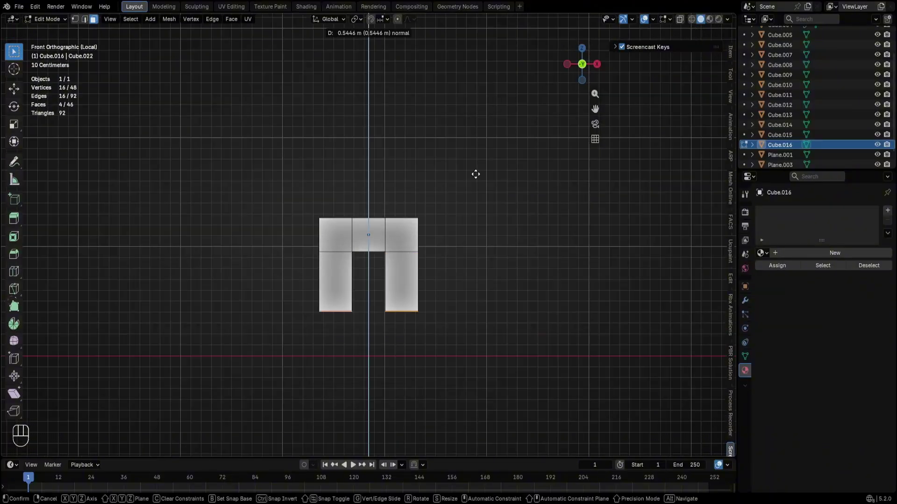
click(477, 172)
key(Tab)
middle_drag(477, 172, 407, 220)
key(KP_Divide)
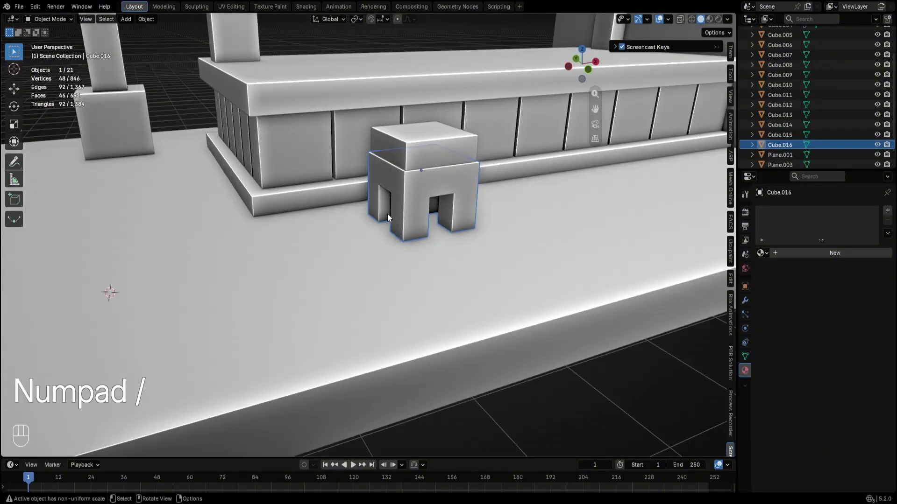
key(KP_Divide)
key(KP_Divide)
key(KP_Divide)
key(KP_Divide)
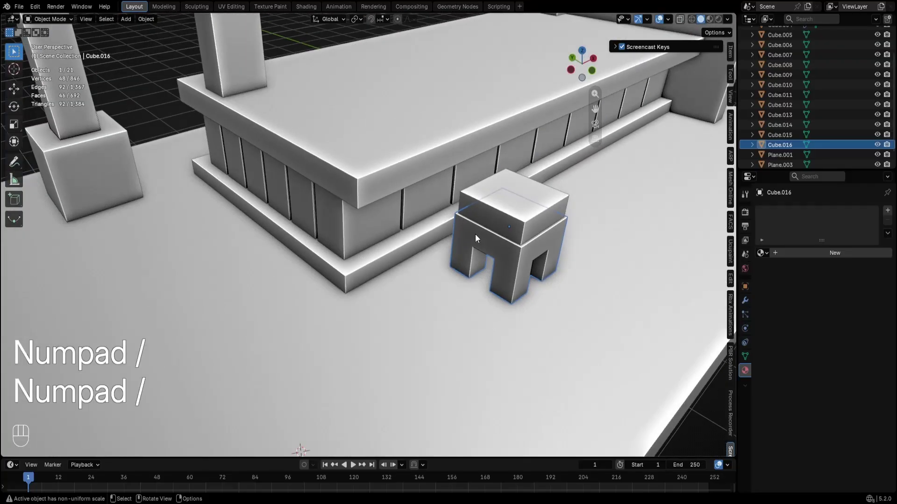
Try scaling up the seat slab, and undo that together with the leg modelling back to the plain lower block
click(475, 234)
key(s)
key(ctrl+z)
key(ctrl+z)
key(ctrl+z)
key(ctrl+z)
key(ctrl+z)
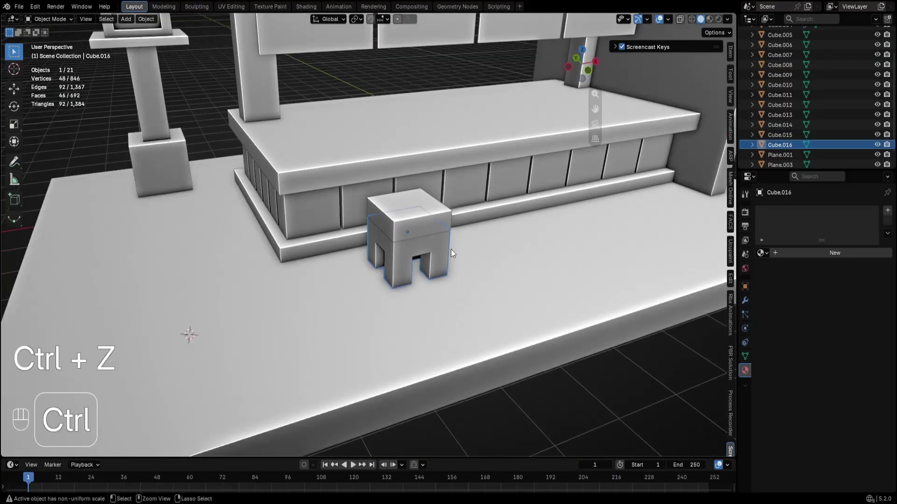
key(ctrl+z)
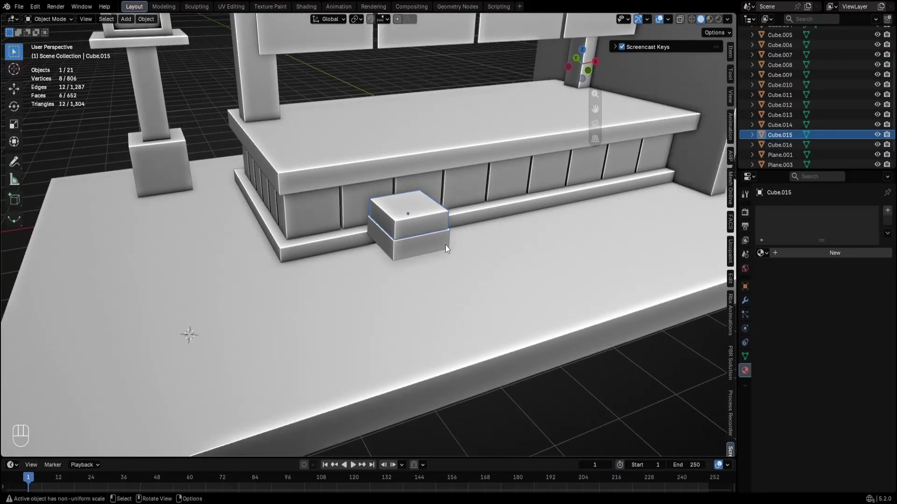
Scale the seat slab up to about 1.06 times its size
key(s)
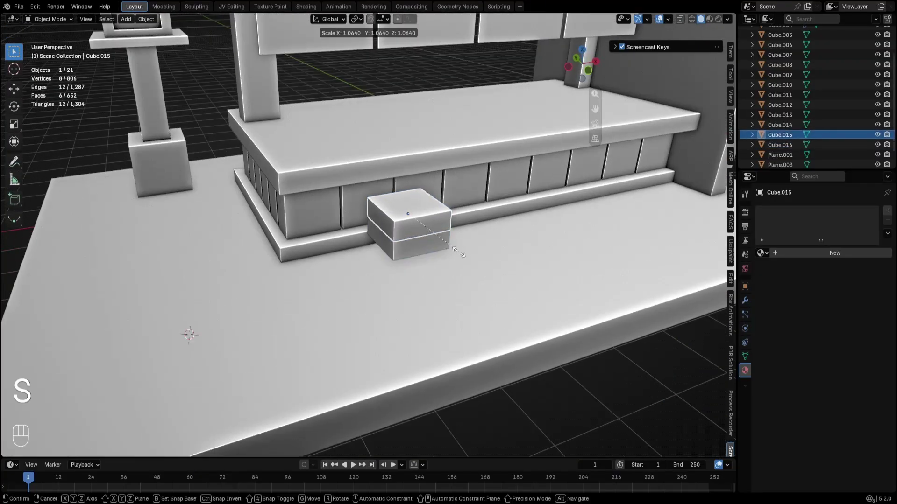
click(454, 252)
Isolate the lower block and cut two edge loops through it, spread apart along X toward its sides
click(438, 238)
key(KP_Divide)
key(shift+a)
mouse_move(309, 212)
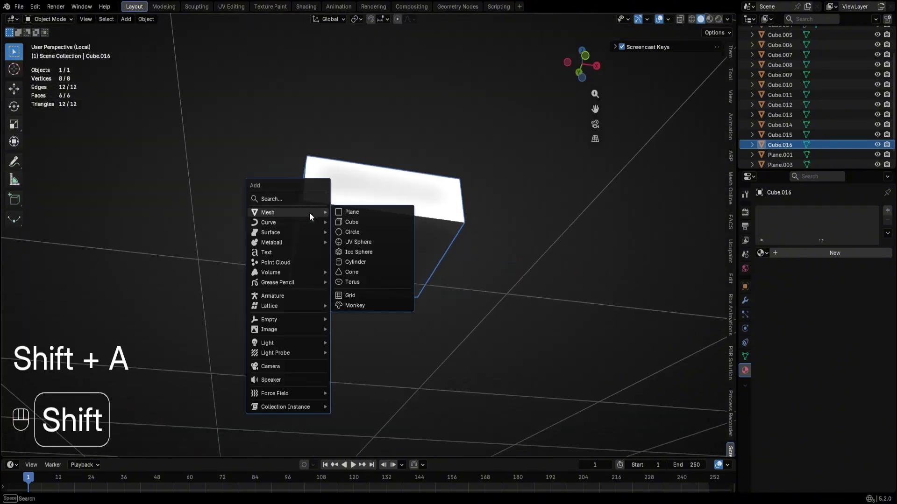
key(s)
key(x)
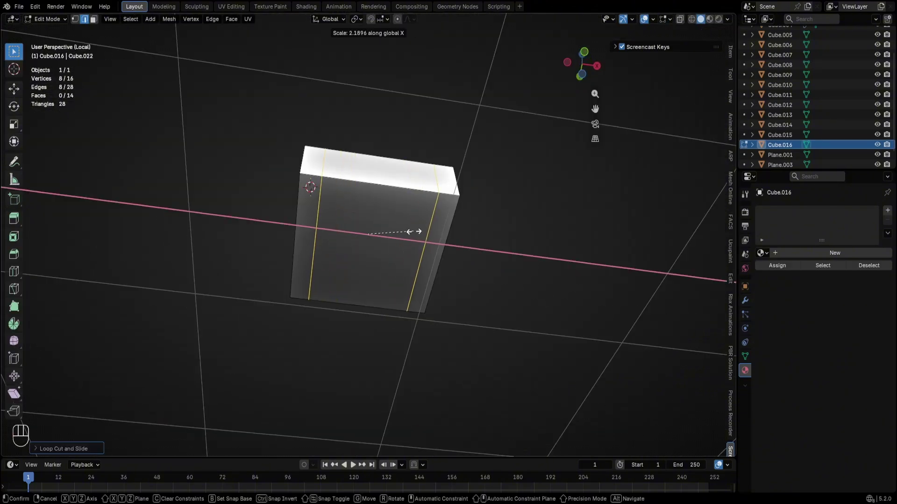
click(410, 229)
middle_drag(406, 228, 383, 186)
key(ctrl+r)
click(319, 204)
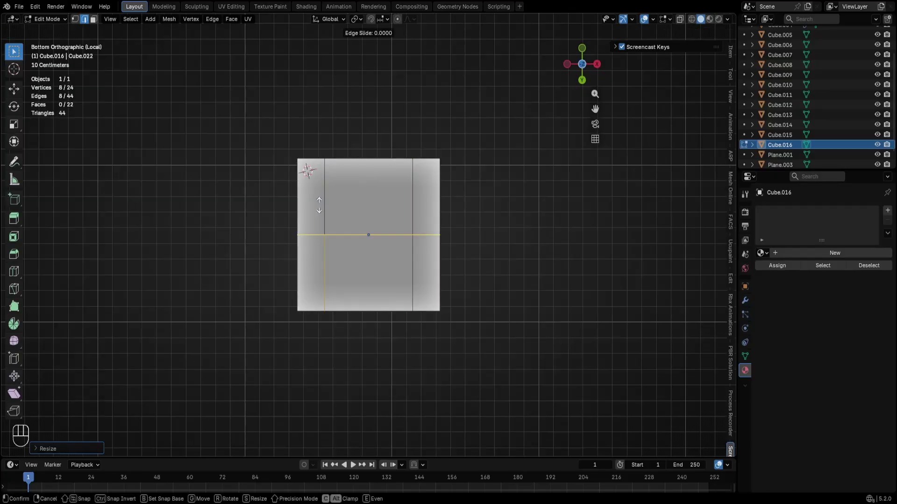
right_click(319, 205)
key(ctrl+z)
Cut two crosswise edge loops through the lower block and spread them along Y by about 2.1 times
key(ctrl+r)
scroll(320, 206, up, 1)
click(320, 207)
right_click(321, 207)
key(s)
key(y)
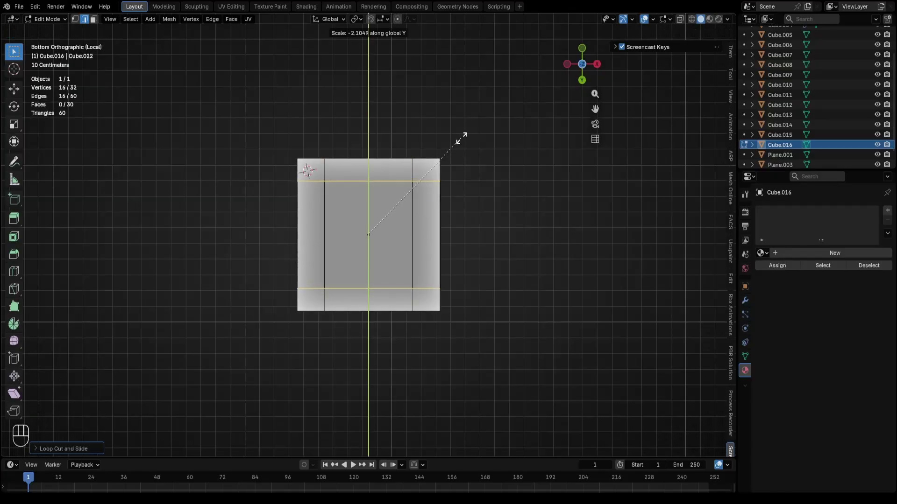
click(462, 142)
Extrude the four small corner faces of the lower block's underside downward into slim stool legs, working in the full scene
key(3)
click(426, 275)
shift+click(311, 283)
click(315, 292)
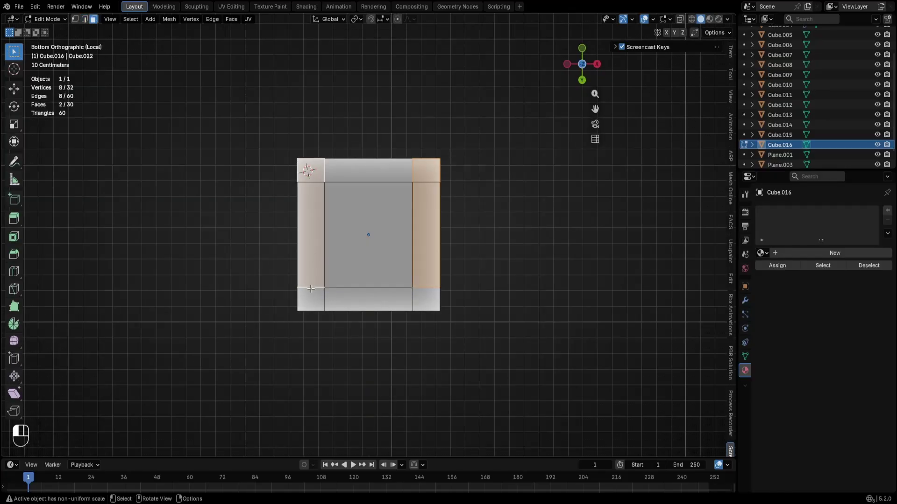
click(423, 302)
middle_drag(429, 292, 410, 315)
shift+click(430, 294)
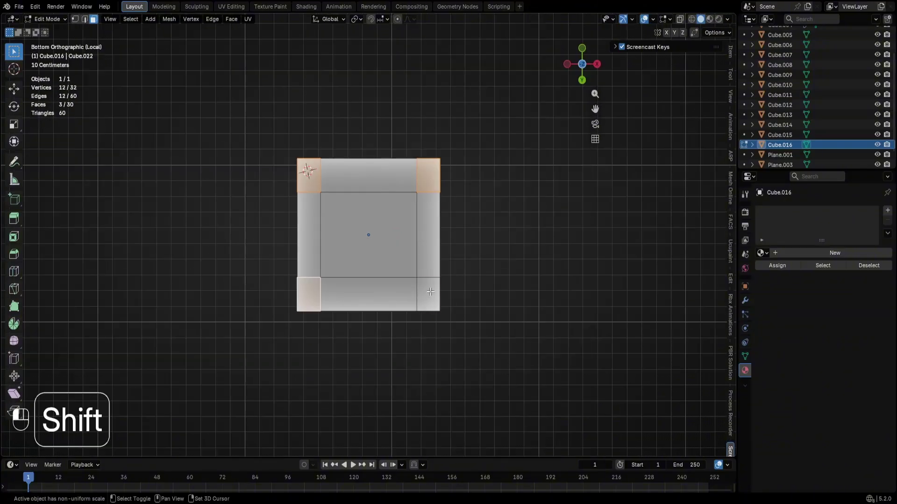
middle_drag(444, 201, 421, 270)
key(KP_Divide)
key(e)
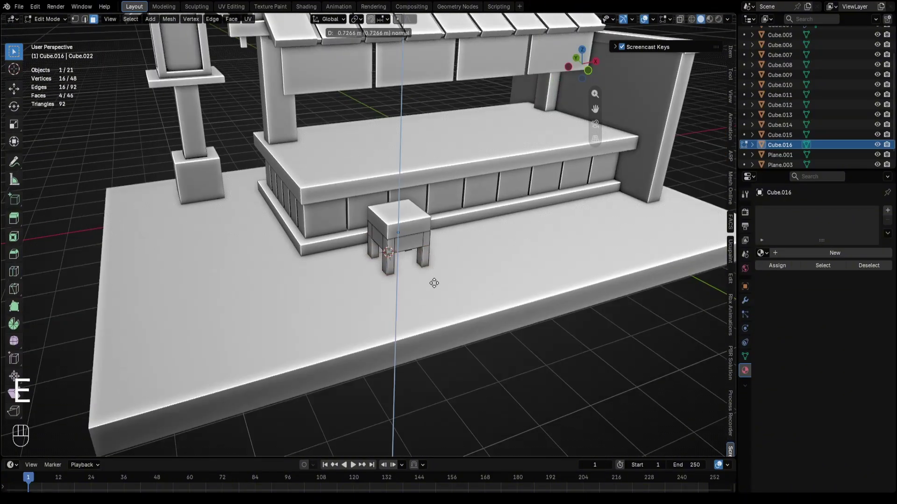
click(437, 272)
key(Tab)
Add a material to the seat slab and, in Material Preview shading, set its base color to the hanging curtains' red
scroll(469, 259, down, 2)
middle_drag(469, 258, 438, 269)
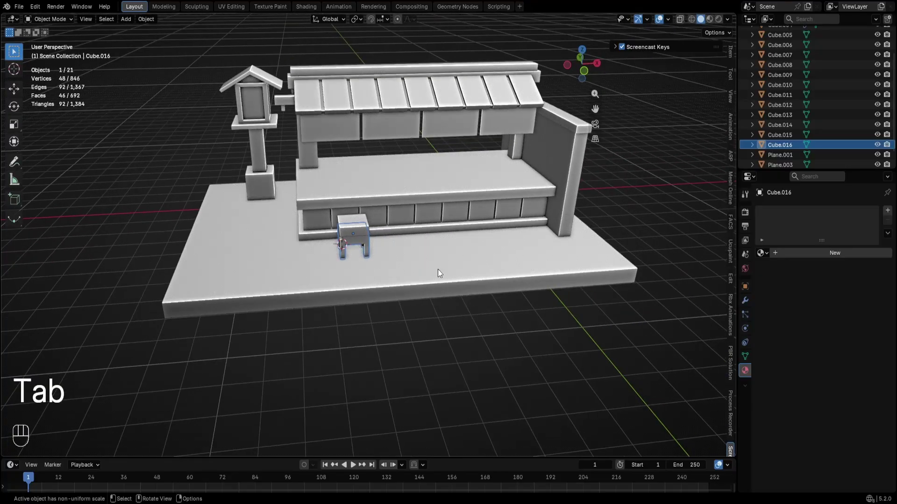
scroll(439, 264, up, 1)
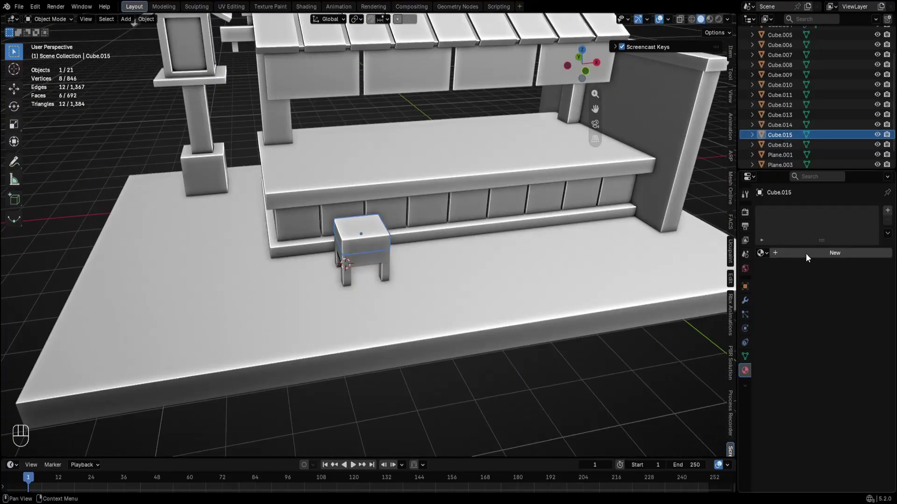
click(810, 252)
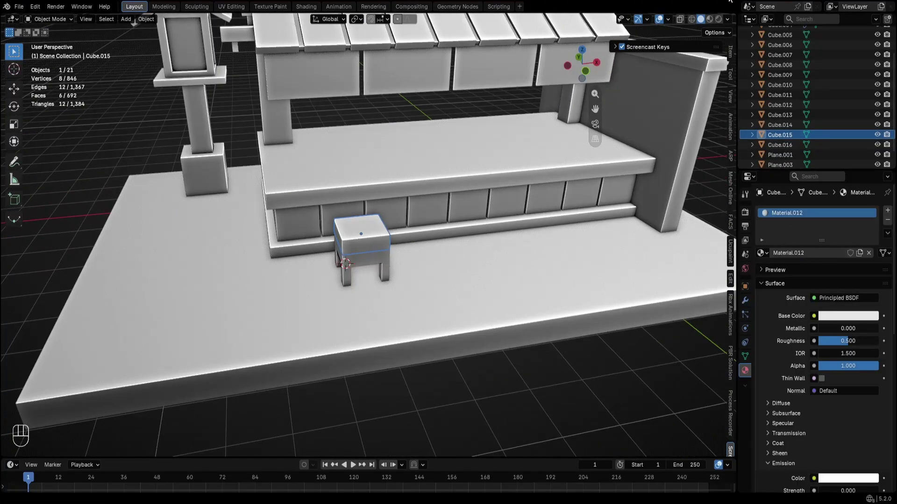
click(711, 19)
click(851, 318)
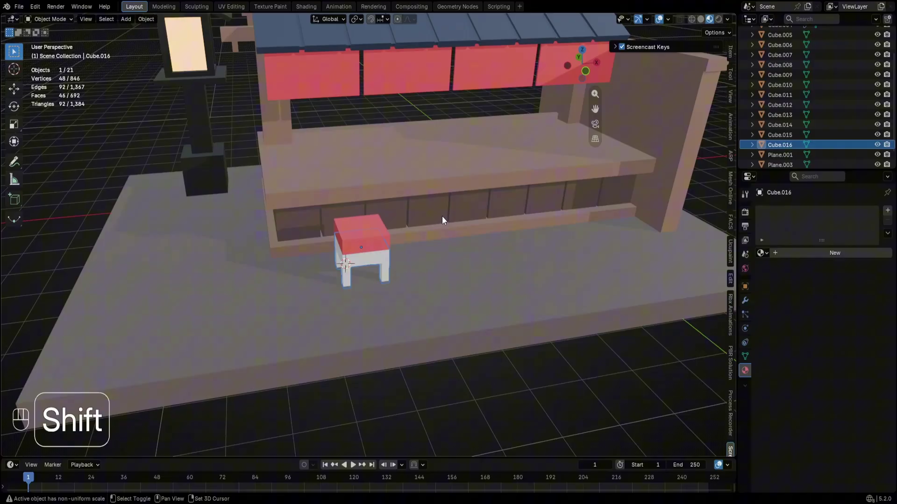
Add a material to the stool's leg frame with base color #604F49, sampled from the stall's dark brown wood
shift+click(442, 214)
click(374, 262)
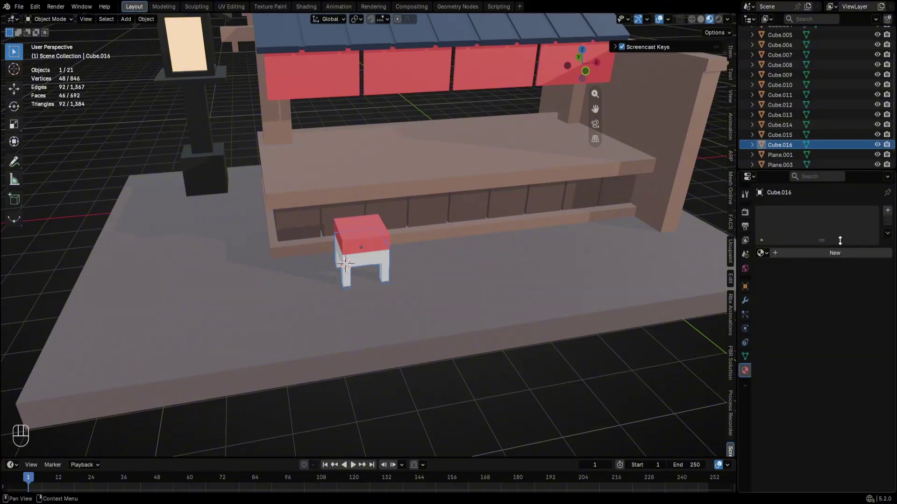
click(833, 319)
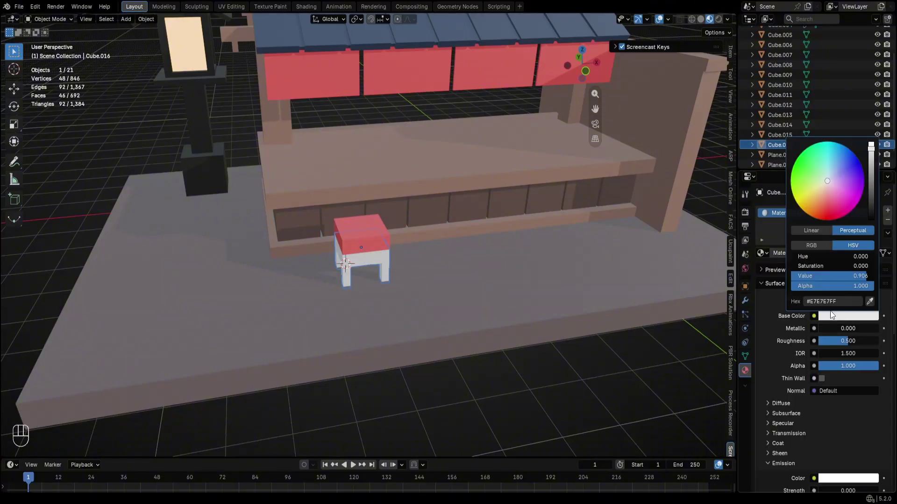
click(870, 302)
click(594, 192)
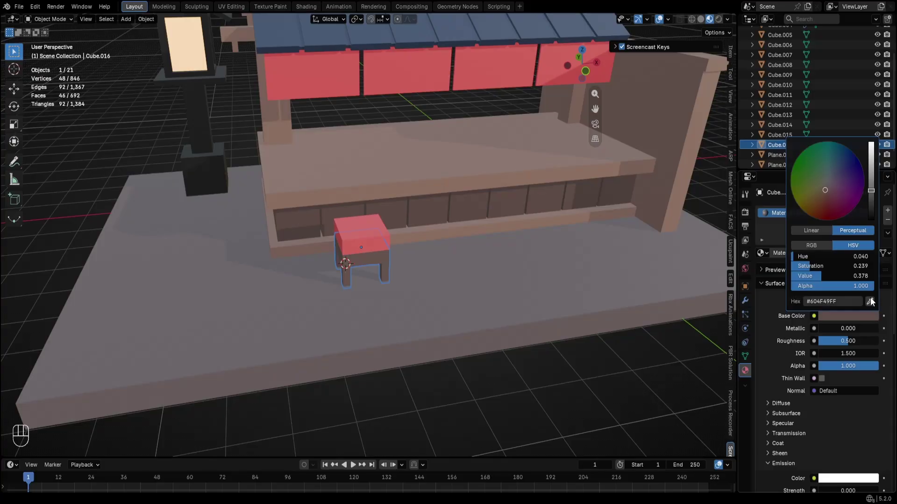
Darken the base color of the stool's leg frame slightly and deselect the frame
drag(871, 190, 871, 197)
scroll(497, 208, down, 3)
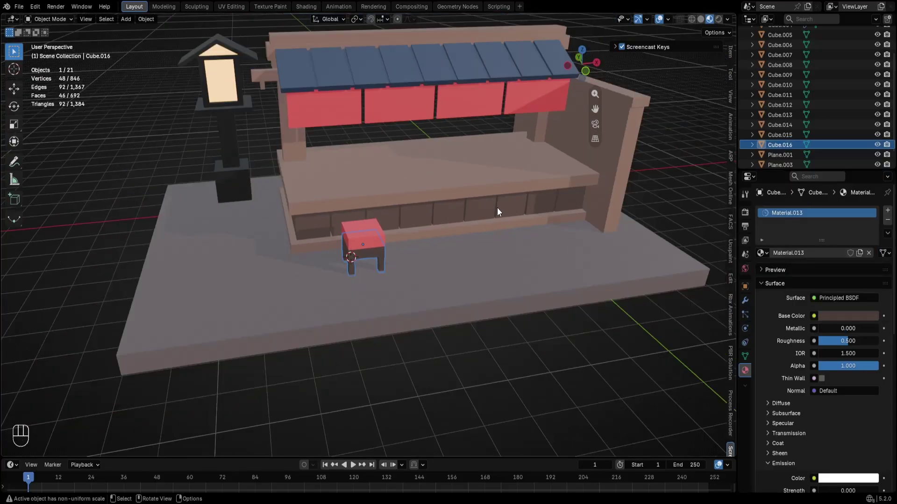
click(570, 344)
middle_drag(512, 255, 490, 248)
scroll(472, 247, up, 3)
scroll(473, 248, up, 1)
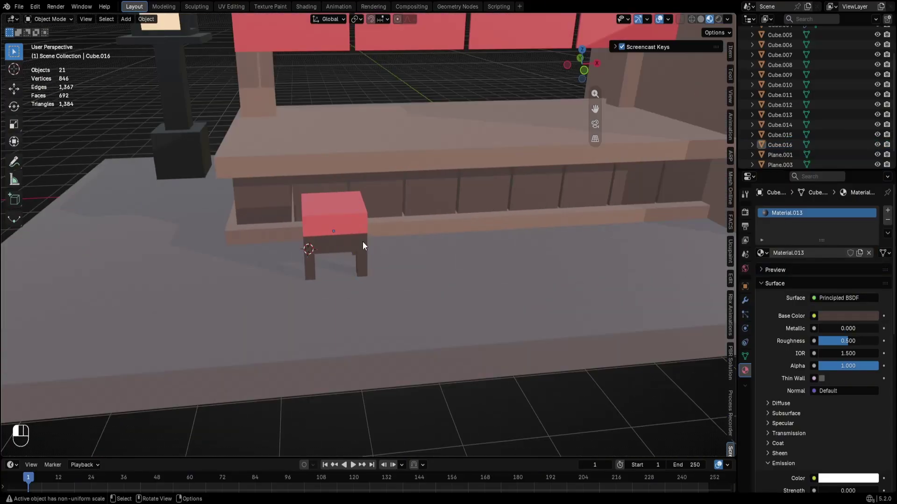
Flatten the stool's red seat slab along Z and settle it on the leg frame
click(352, 219)
key(s)
key(z)
click(433, 235)
key(g)
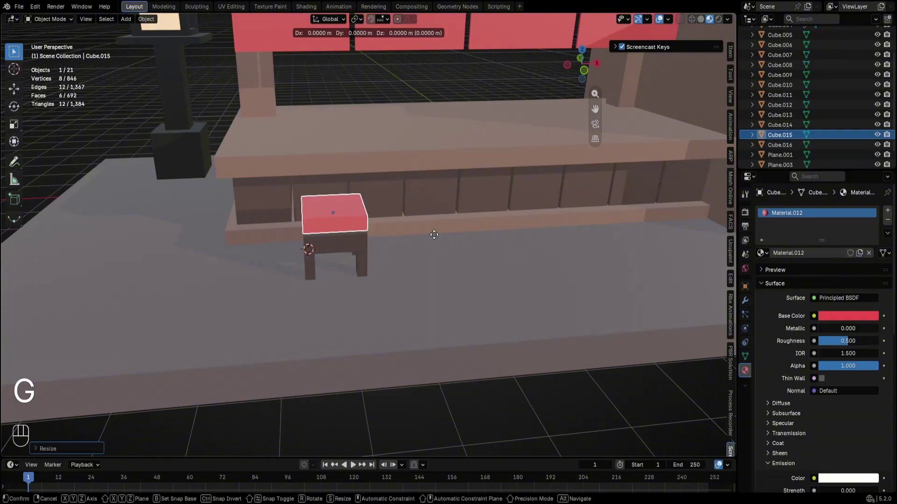
scroll(436, 217, down, 3)
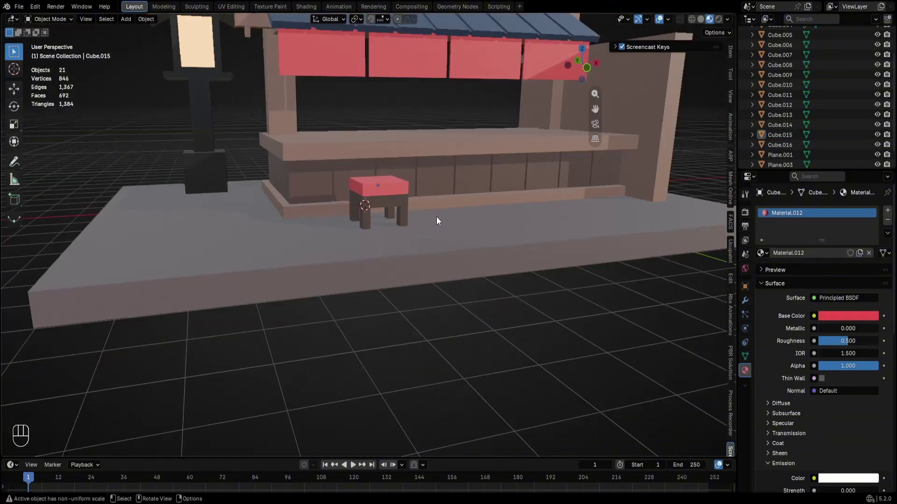
Try to duplicate the stool's seat and leg frame along X
middle_drag(436, 216, 411, 239)
scroll(410, 240, down, 3)
scroll(388, 240, up, 1)
click(376, 239)
shift+click(371, 229)
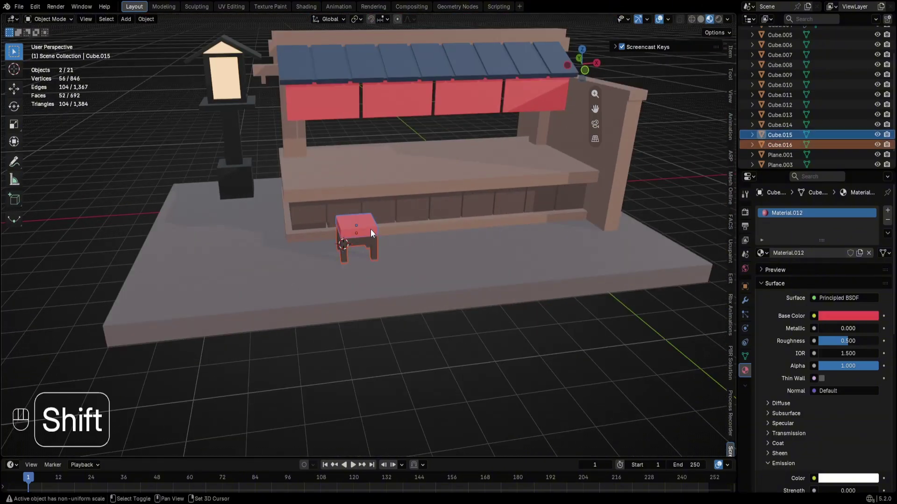
key(shift+d)
key(x)
click(445, 223)
key(ctrl+z)
key(ctrl+z)
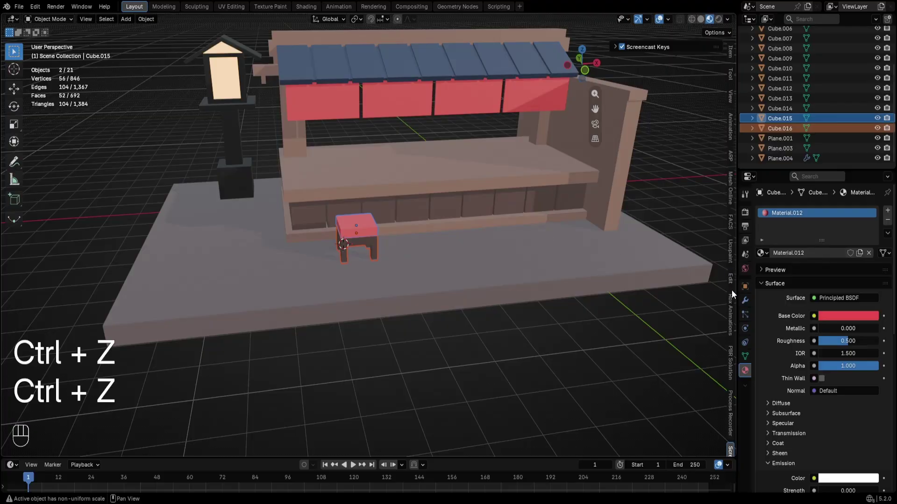
Add an Array modifier to the red seat with a count of 3 and a relative X offset of 1.970
click(745, 300)
click(798, 204)
text(arr)
click(712, 228)
drag(839, 282, 859, 282)
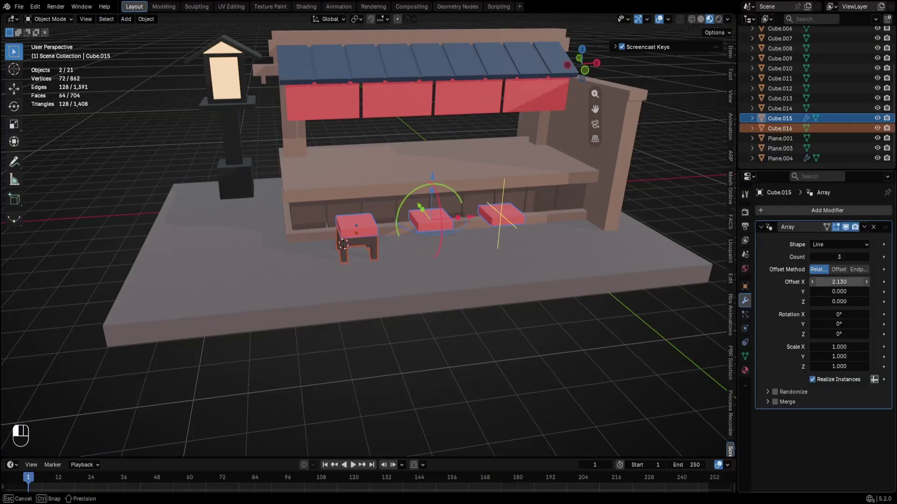
scroll(392, 234, up, 3)
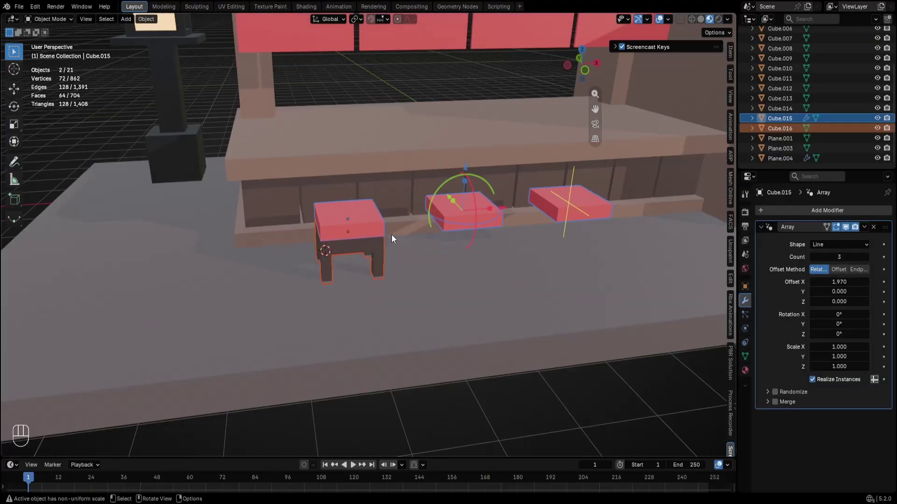
Copy the seat's Array modifier to the leg frame, keeping the seat as the active object
click(370, 236)
shift+click(367, 239)
click(364, 223)
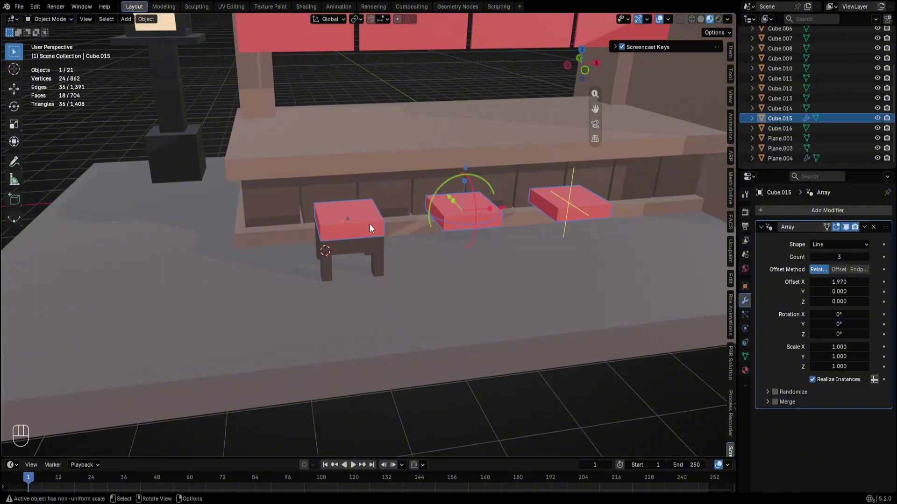
shift+click(374, 248)
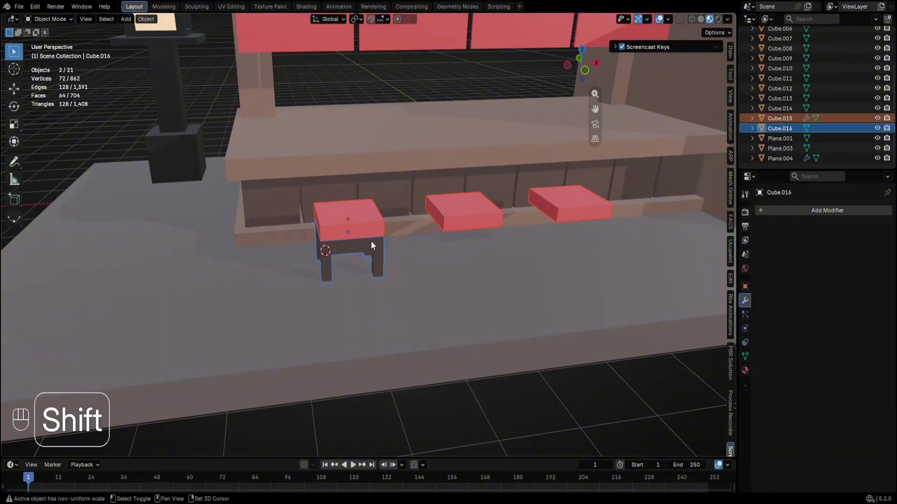
click(368, 245)
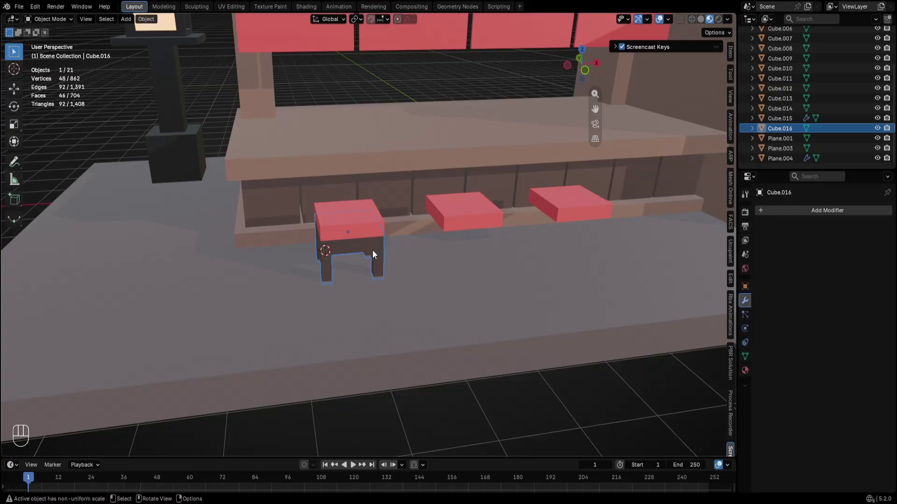
shift+click(374, 228)
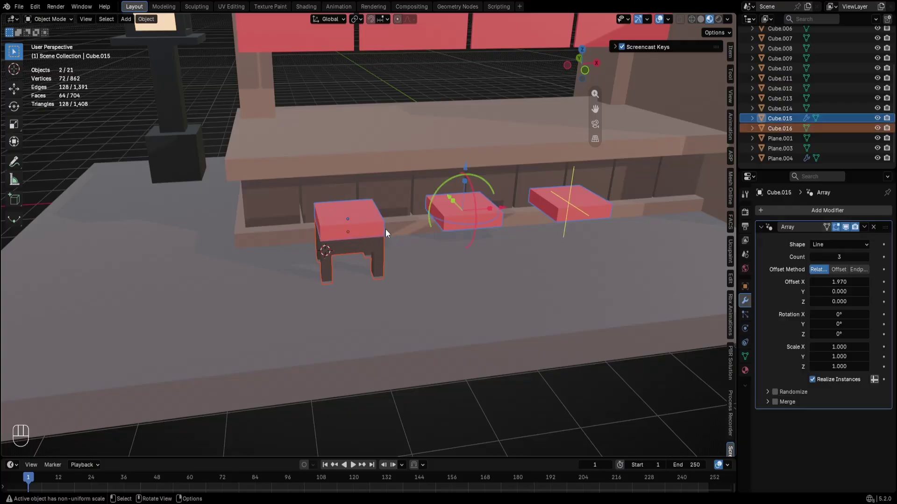
key(ctrl+l)
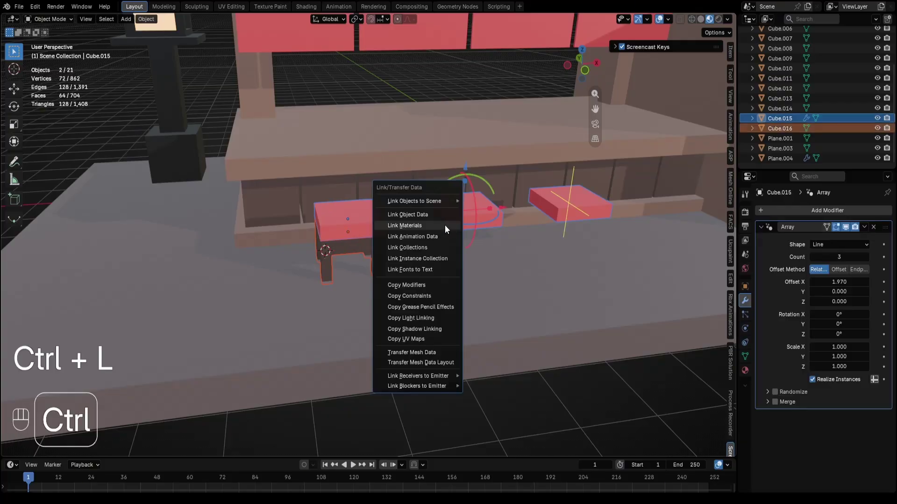
click(406, 285)
key(alt+a)
Nudge the arrayed red seats along X to line them up with the leg frames
middle_drag(457, 218, 431, 203)
drag(433, 201, 427, 202)
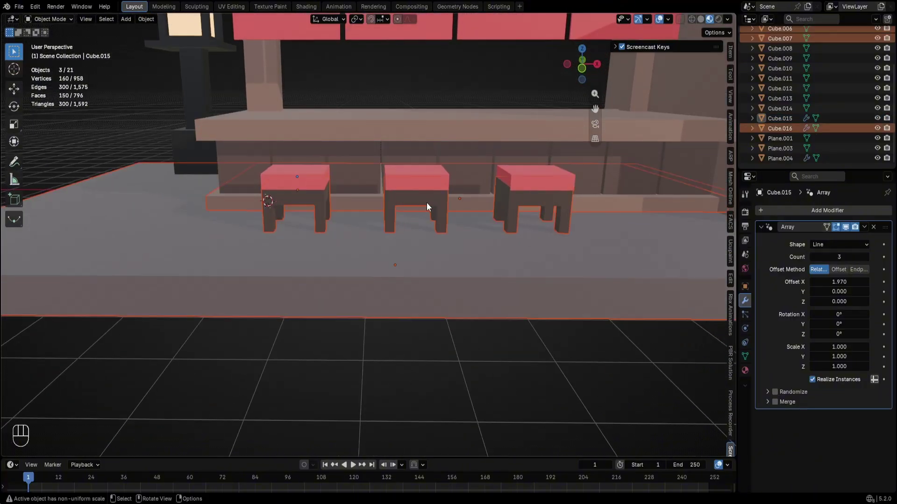
middle_drag(427, 203, 442, 206)
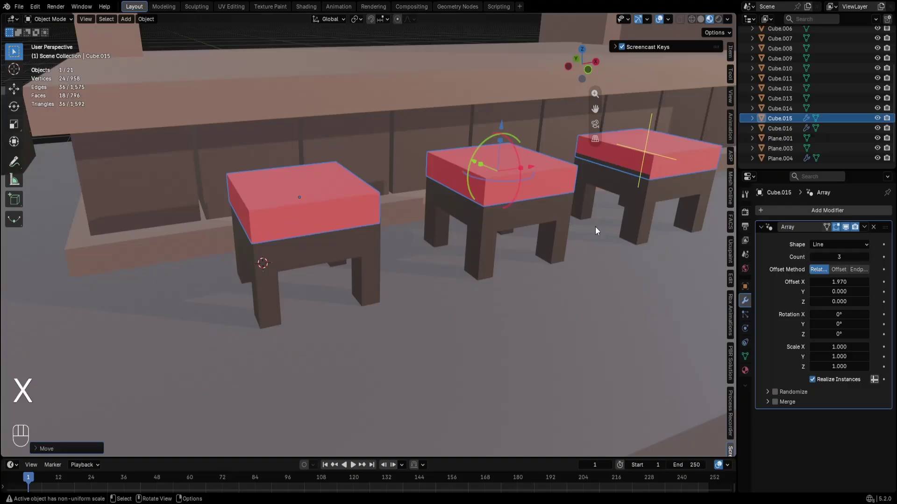
scroll(595, 226, down, 5)
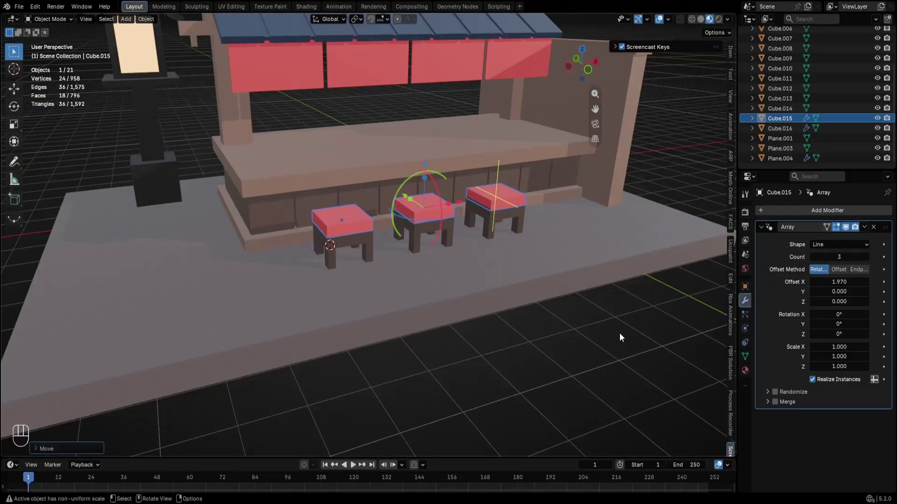
click(620, 333)
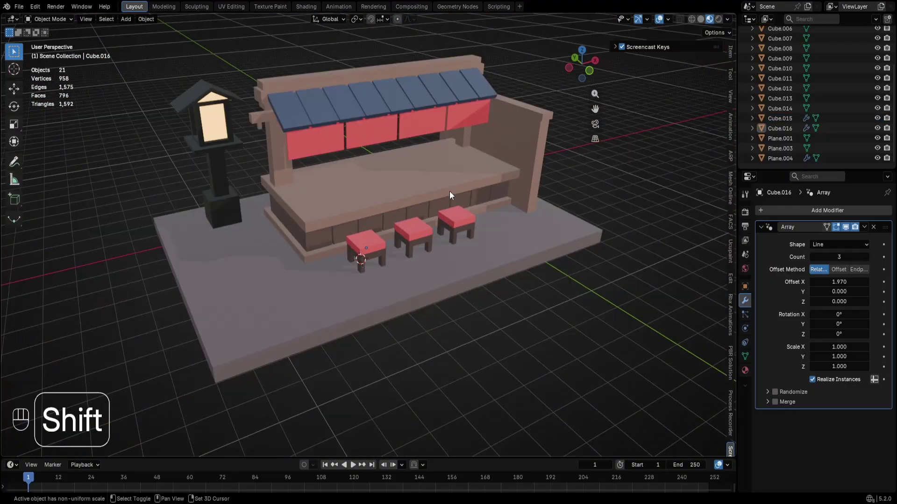
Move the row of three stools about 1.08 m along X in front of the counter, judging the placement in orthographic view
shift+middle_drag(449, 192, 481, 192)
click(592, 140)
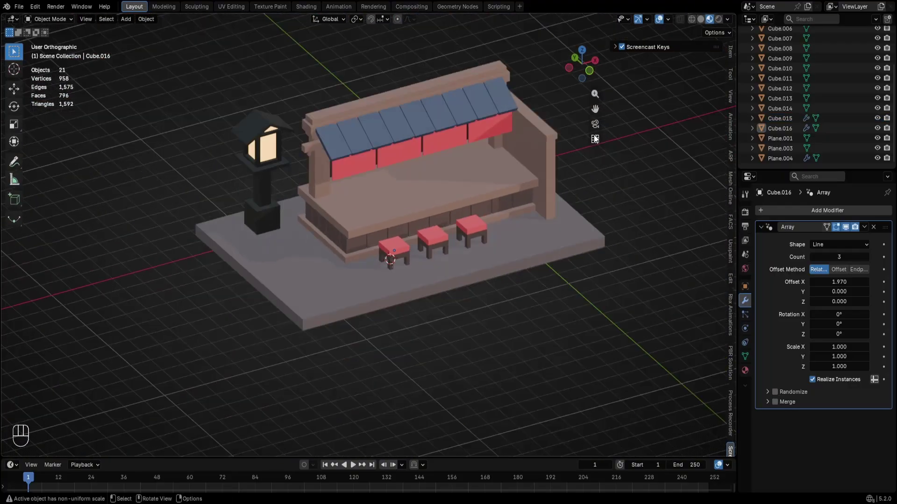
scroll(451, 247, up, 2)
click(454, 245)
shift+click(458, 256)
key(g)
key(x)
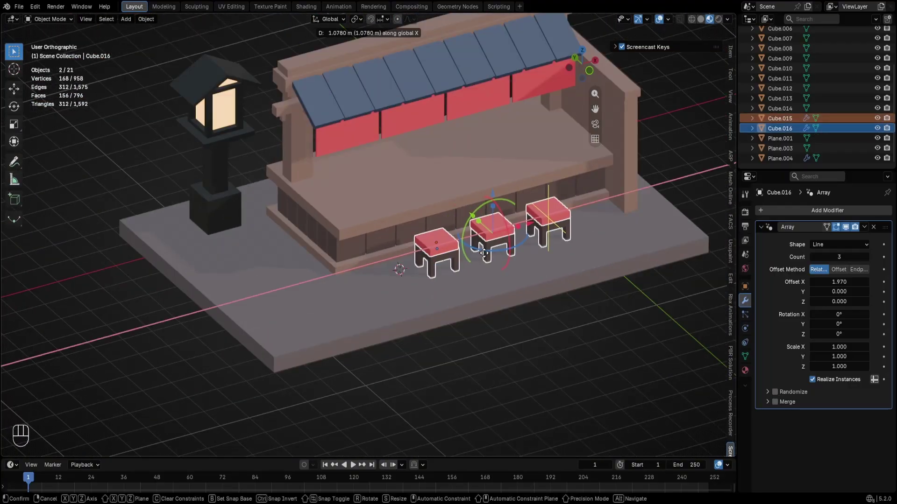
click(495, 256)
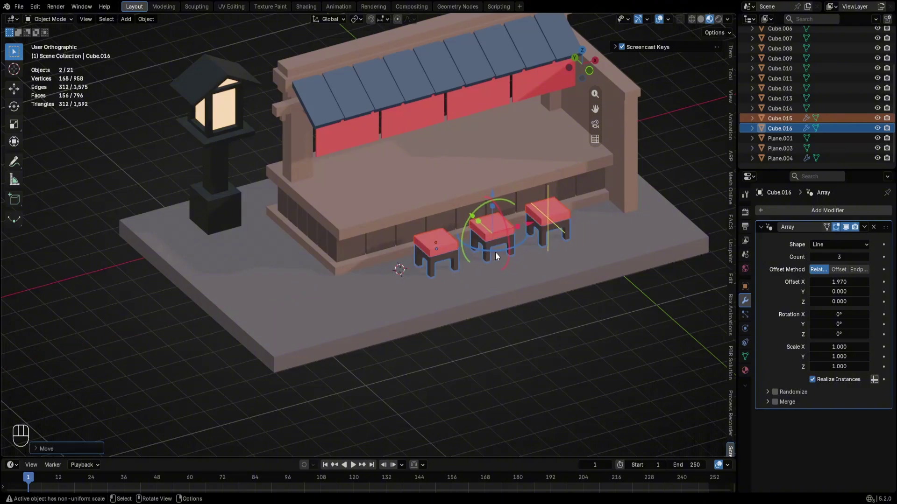
scroll(495, 252, down, 3)
click(520, 329)
scroll(456, 235, up, 1)
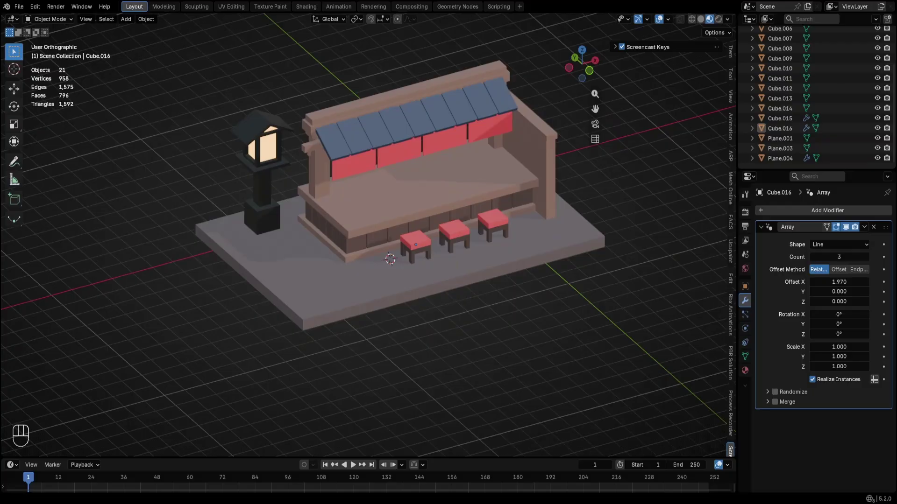
Place the 3D cursor on the side wall's inner face and add a cube there, scaled to a small board
scroll(794, 98, up, 2)
scroll(551, 187, up, 2)
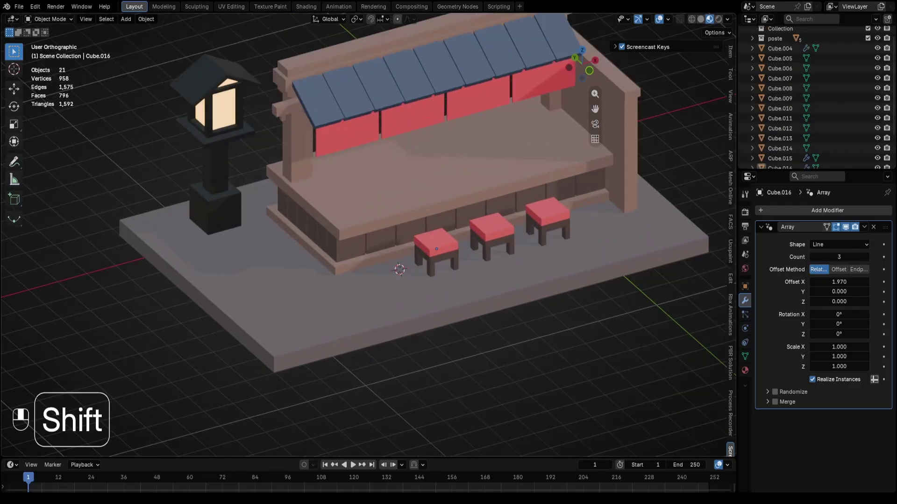
shift+middle_drag(552, 183, 532, 225)
middle_drag(533, 224, 532, 209)
click(595, 138)
shift+right_click(490, 160)
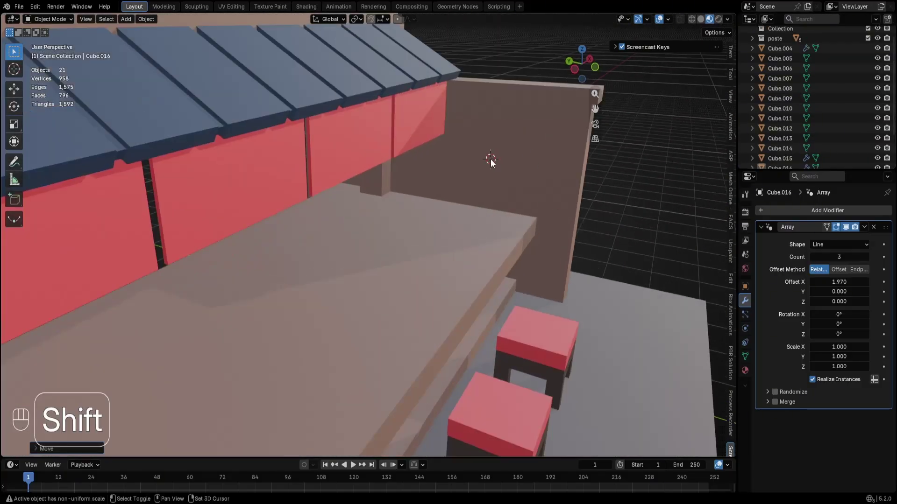
key(shift+a)
click(539, 167)
key(s)
Inset the board's front face to form a frame border and scale the whole board down along Y and X
key(Tab)
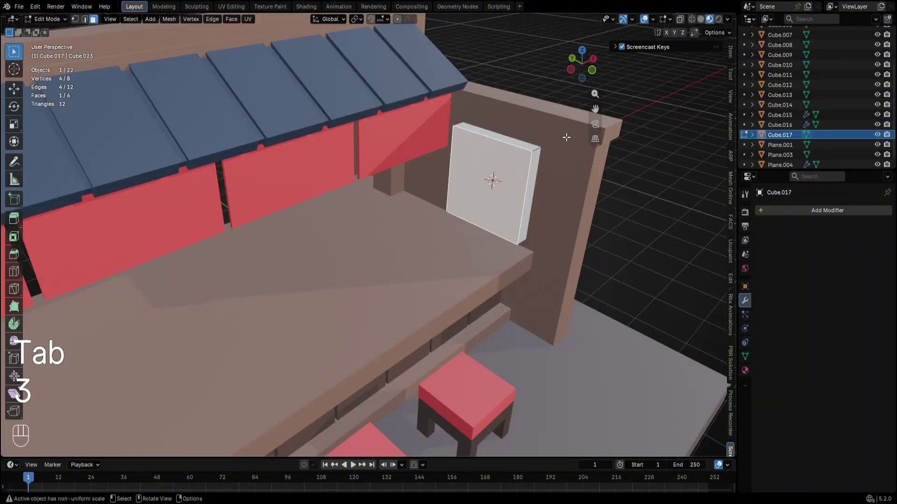
key(i)
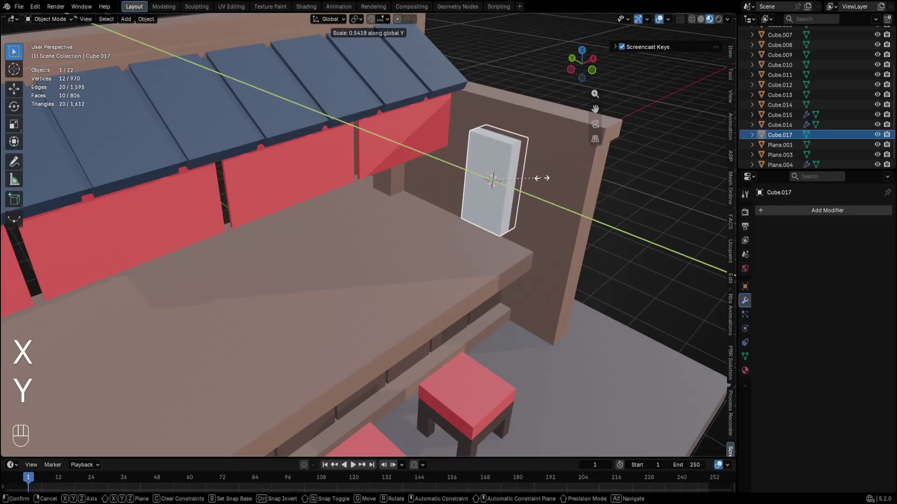
click(564, 186)
key(s)
key(y)
key(x)
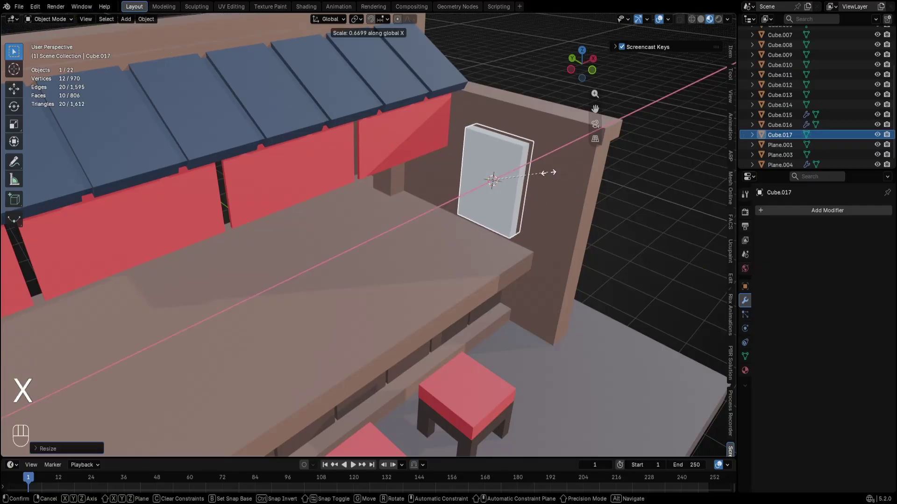
click(548, 173)
Extrude the inset front face into the board and shift it about -0.05 m along X to leave a shallow recess
key(g)
key(p)
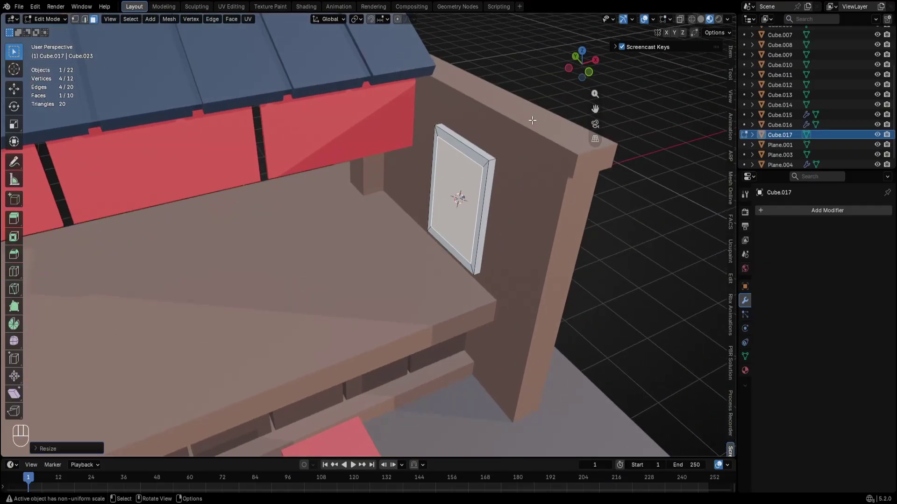
key(e)
click(536, 119)
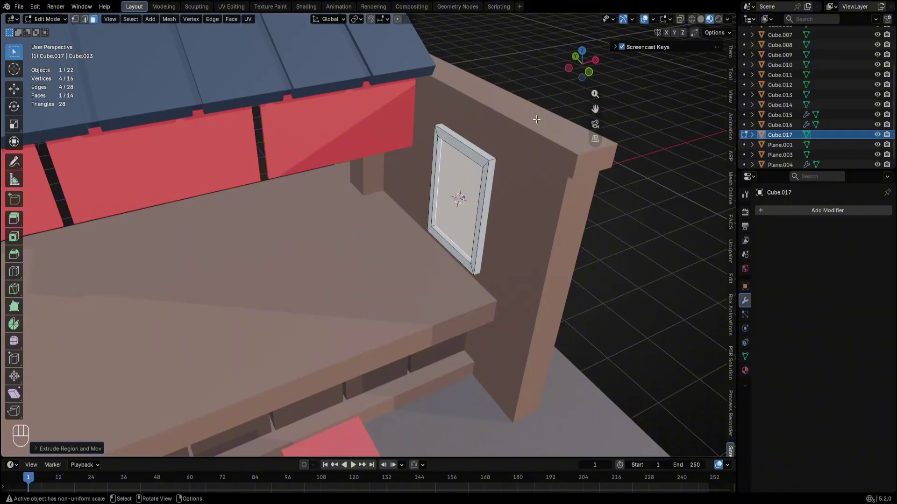
key(g)
key(y)
key(x)
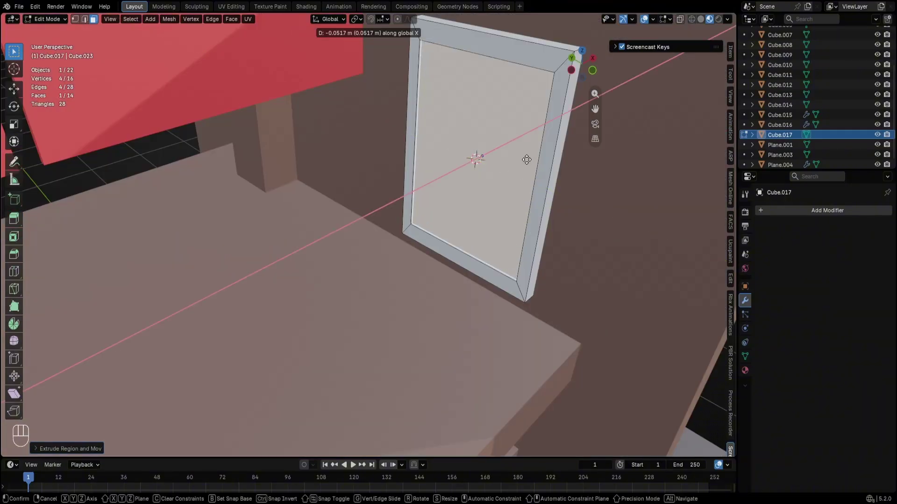
click(527, 159)
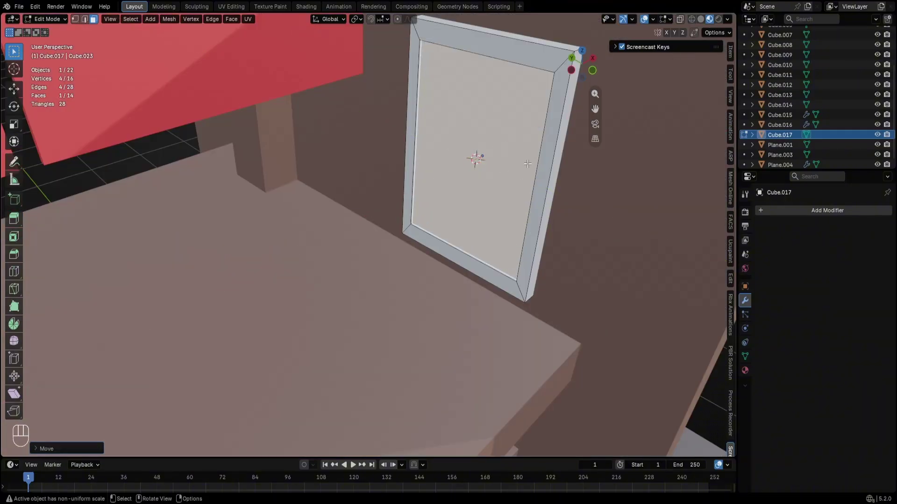
Separate the recessed front face from the frame as its own object and select it in Object Mode
key(p)
click(545, 167)
key(Tab)
click(501, 169)
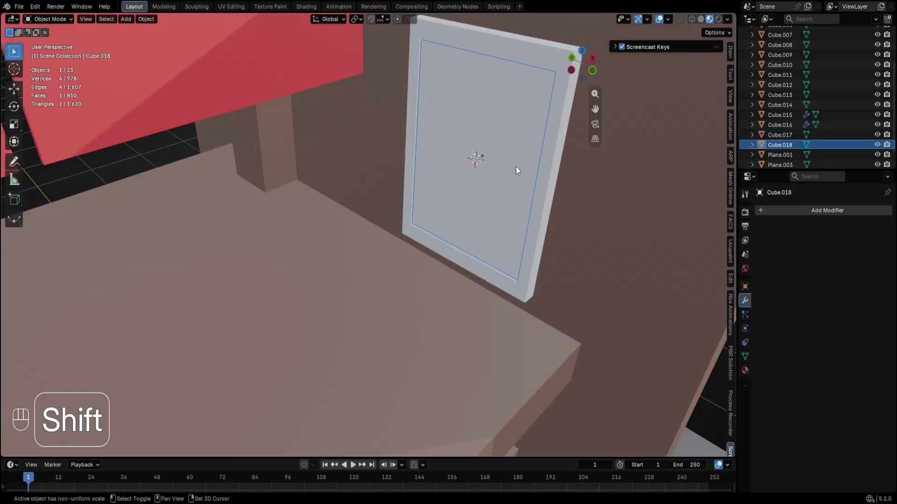
key(g)
shift+middle_drag(516, 166, 471, 202)
click(369, 180)
key(ctrl+z)
key(Tab)
click(421, 191)
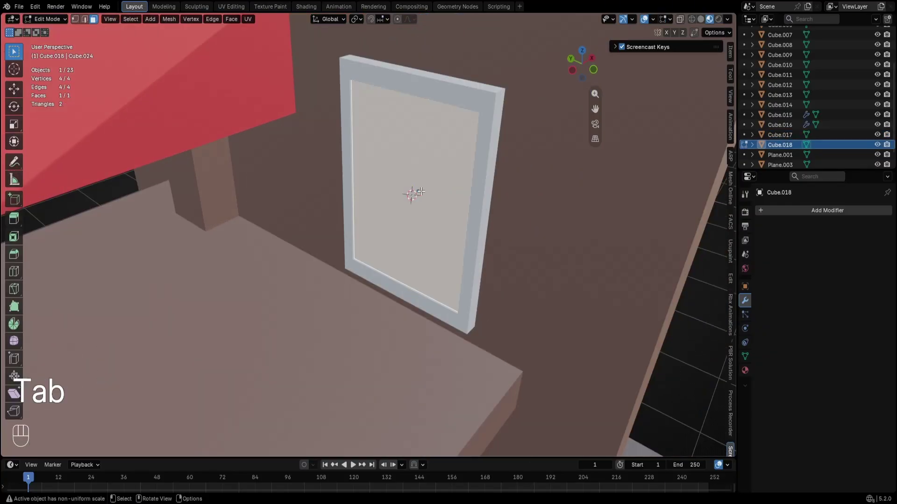
key(p)
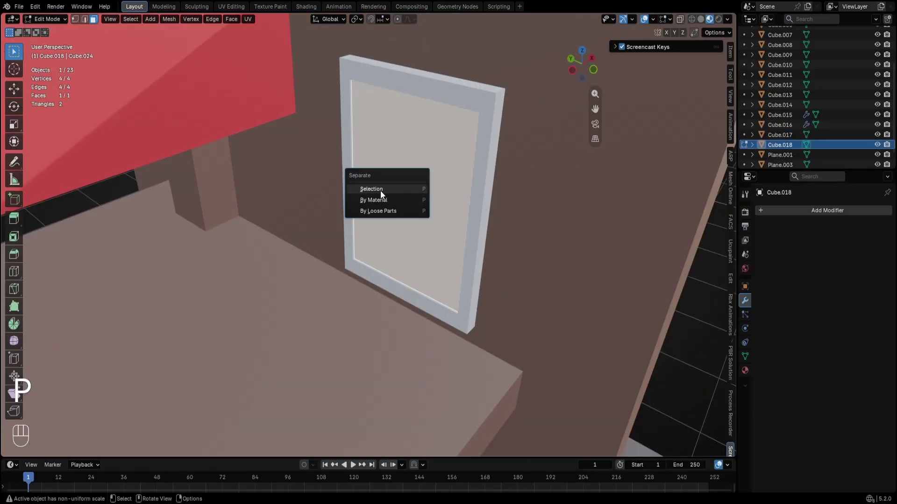
key(Escape)
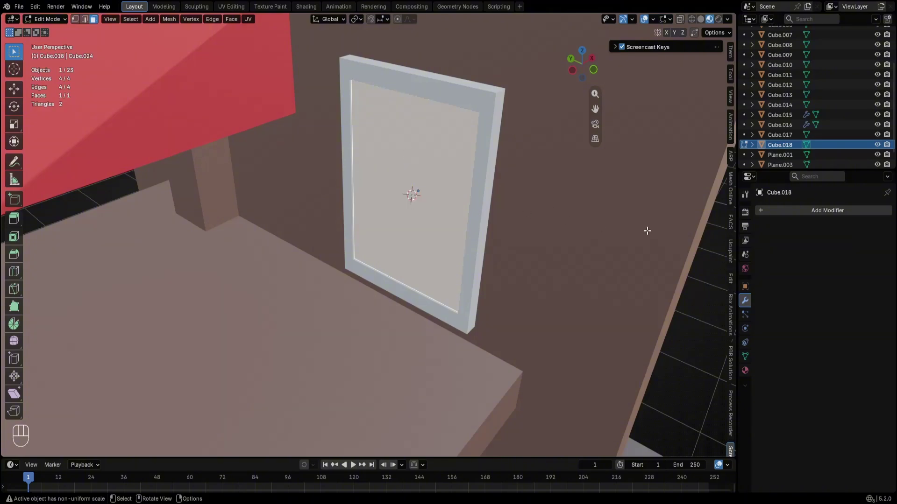
Assign a new material to the separated picture panel and set its base color to red (#E7574F)
key(Tab)
click(474, 264)
click(467, 189)
click(744, 371)
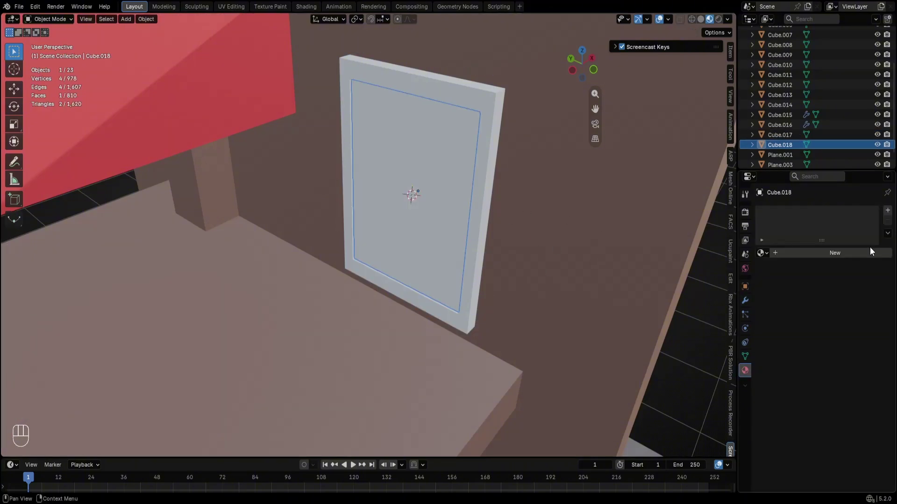
click(858, 250)
click(814, 316)
click(843, 316)
drag(834, 196, 825, 207)
scroll(389, 271, down, 5)
click(499, 260)
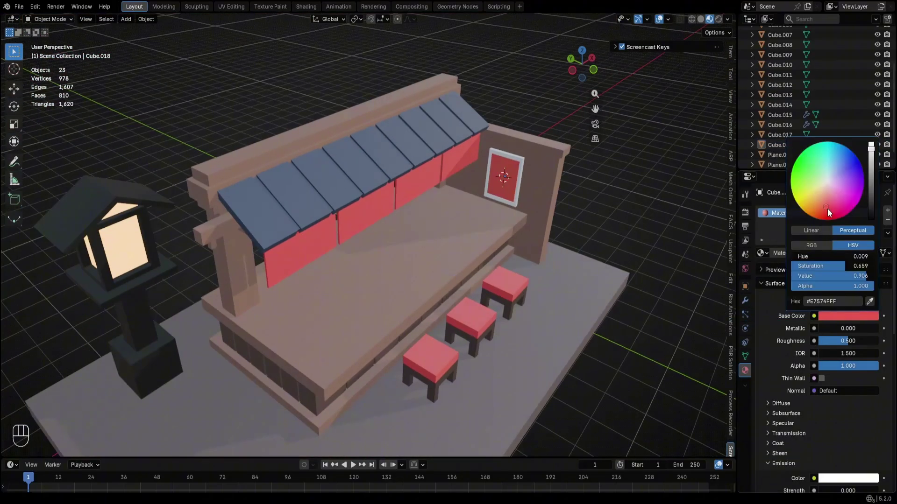
Try an orange base color on the picture panel and undo it
drag(800, 188, 794, 183)
mouse_move(832, 146)
mouse_down()
mouse_move(846, 194)
mouse_move(830, 206)
mouse_move(814, 201)
mouse_move(826, 206)
mouse_up()
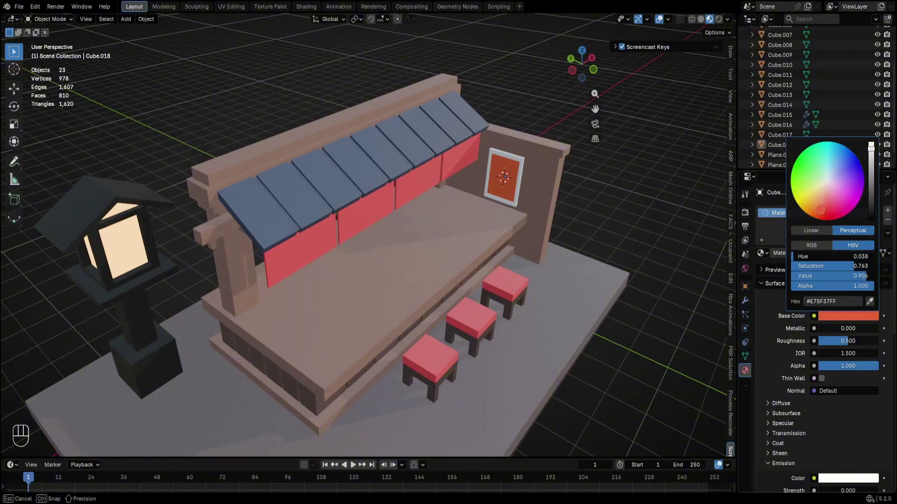
key(ctrl+z)
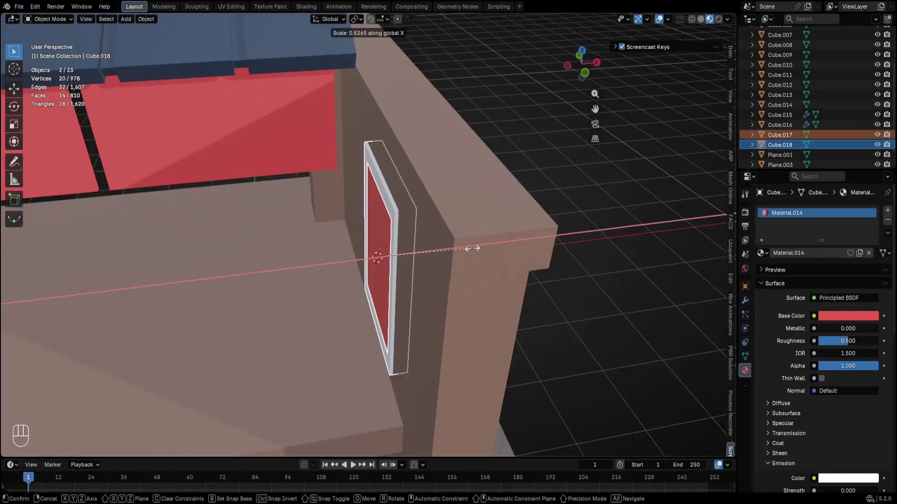
Thin the picture frame and panel together along X and move them along X against the side wall
key(g)
key(x)
click(449, 246)
click(513, 121)
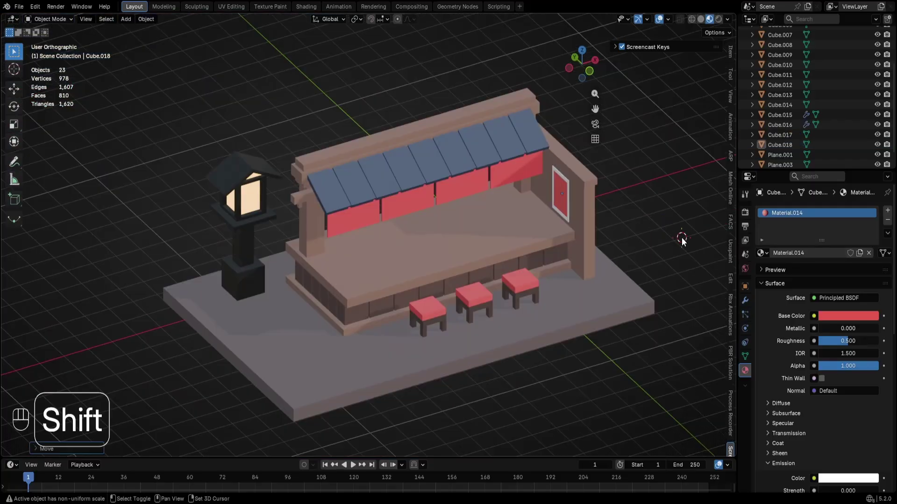
Give the picture frame its own new material with a slightly darkened light-grey base color
scroll(609, 176, up, 2)
click(607, 178)
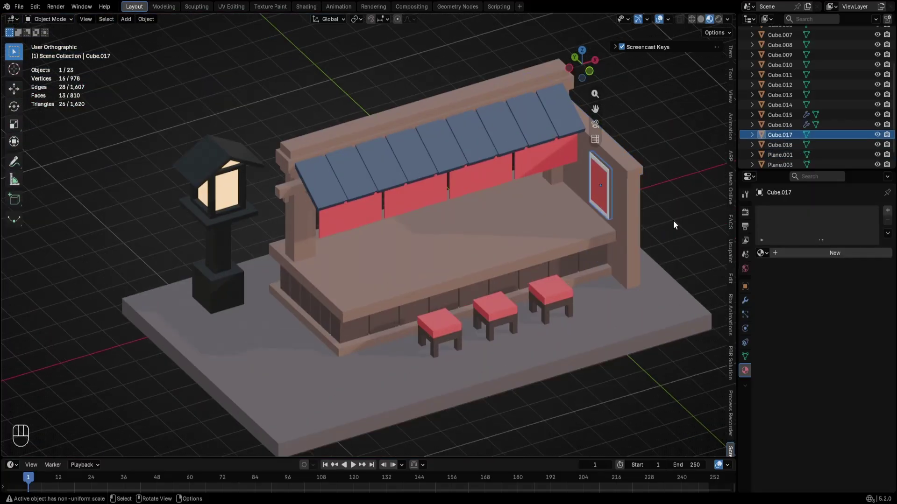
click(856, 315)
drag(871, 146, 871, 163)
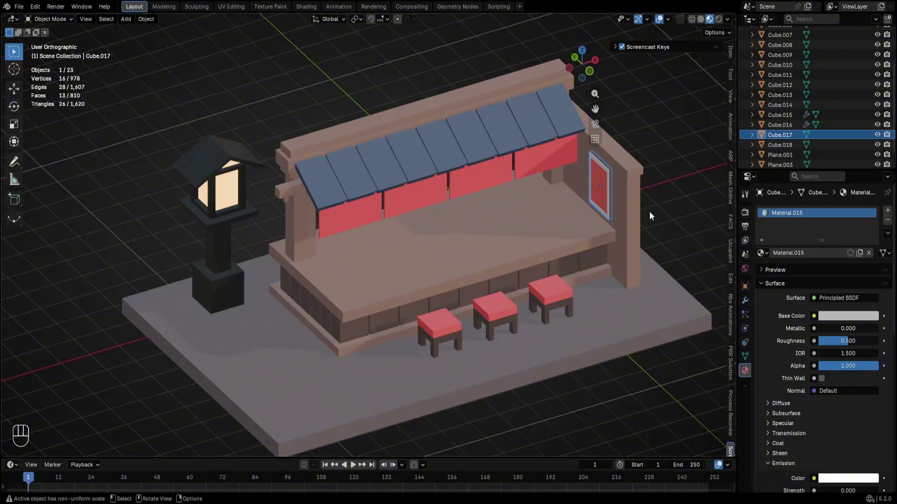
Add an 8-vertex cylinder on the counter top and scale it uniformly to 0.53
click(595, 138)
scroll(470, 283, up, 3)
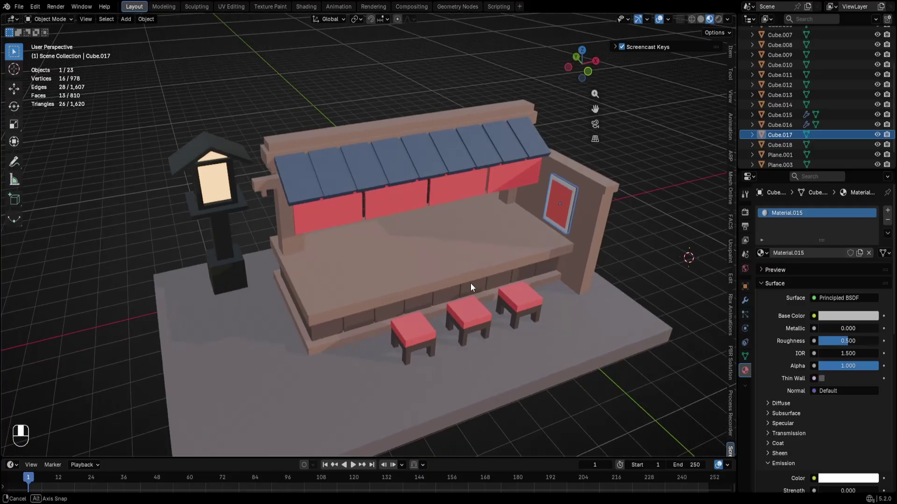
scroll(424, 265, up, 2)
key(shift+a)
mouse_move(425, 257)
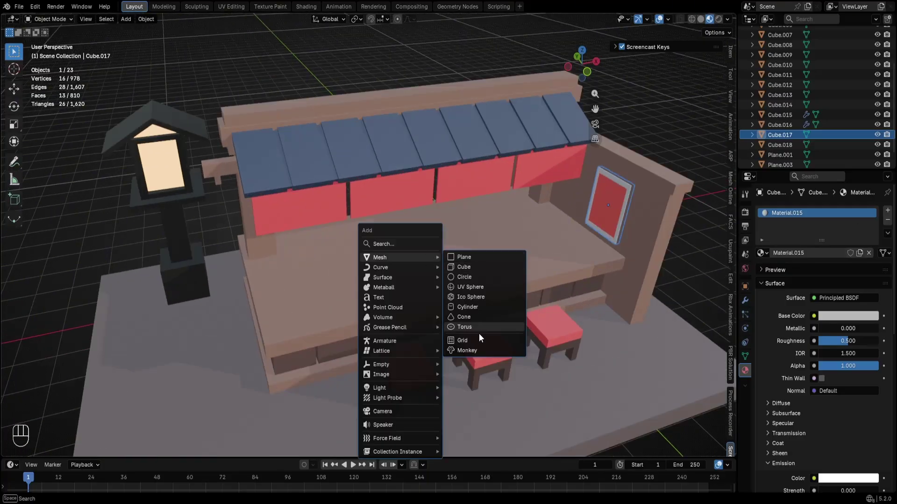
click(467, 308)
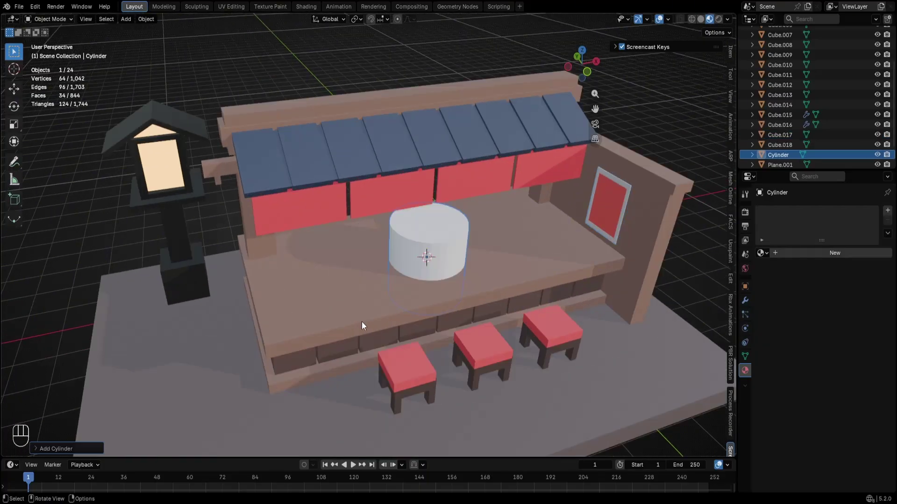
click(71, 443)
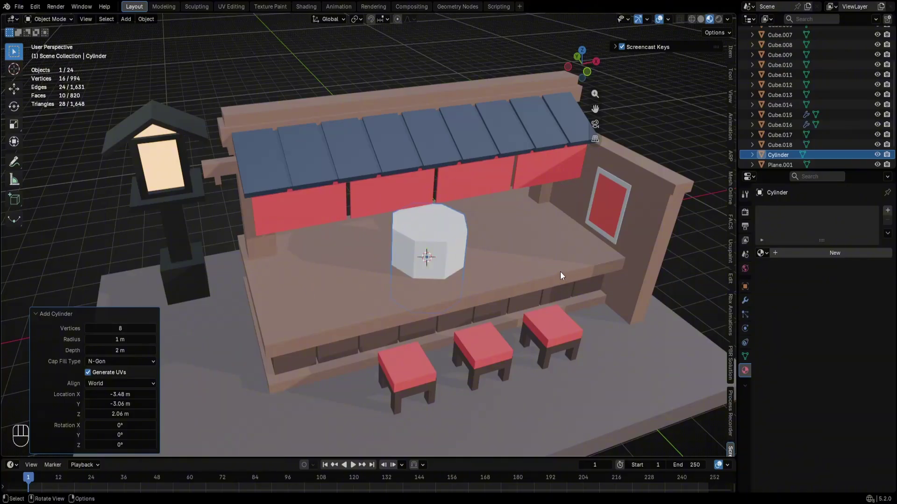
key(s)
click(475, 316)
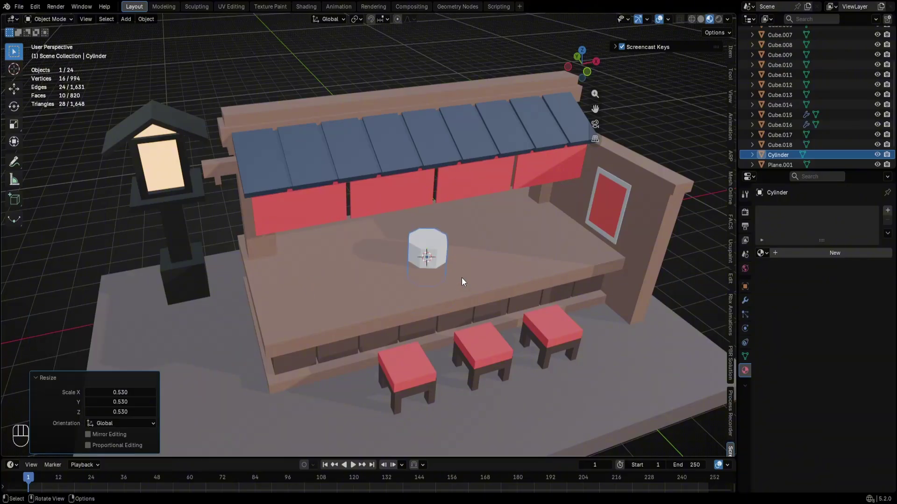
Raise the cylinder onto the counter and adjust its height by scaling it along Z
scroll(457, 312, up, 2)
scroll(433, 290, up, 3)
mouse_move(456, 313)
middle_down()
mouse_move(433, 290)
mouse_move(468, 310)
middle_up()
key(g)
key(s)
key(z)
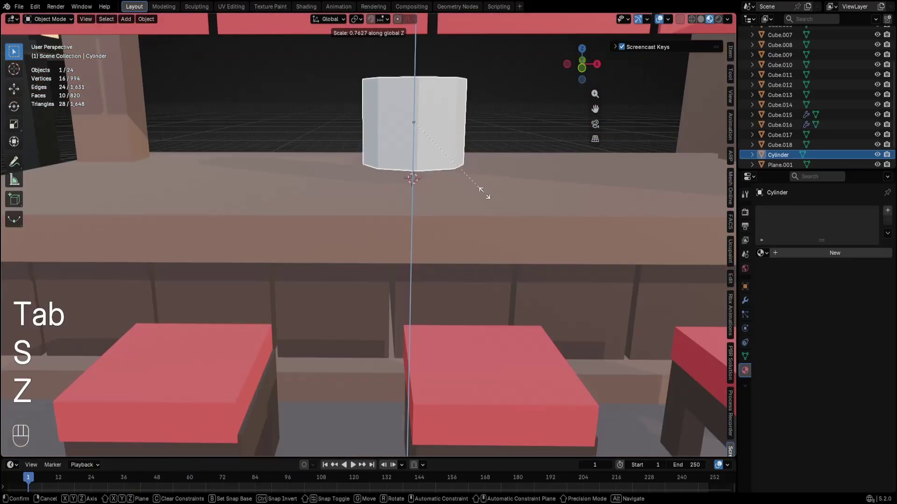
click(472, 192)
key(Tab)
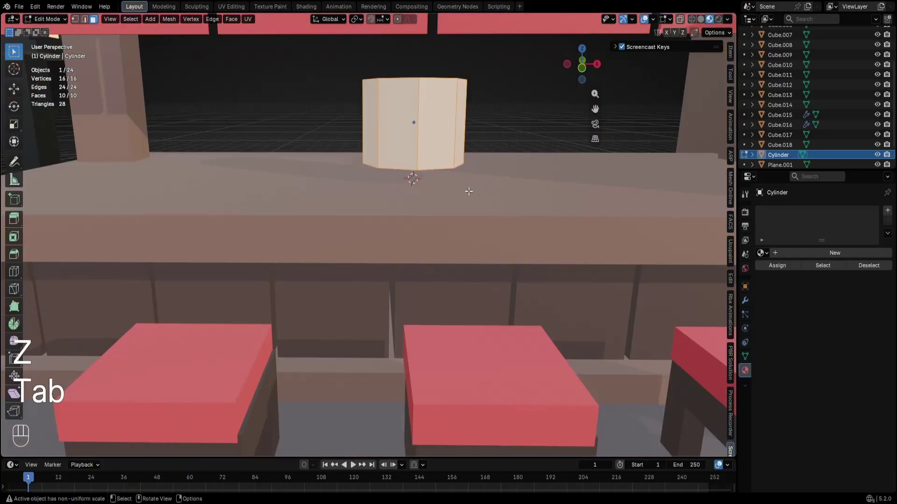
middle_drag(470, 192, 459, 179)
key(Tab)
key(s)
key(z)
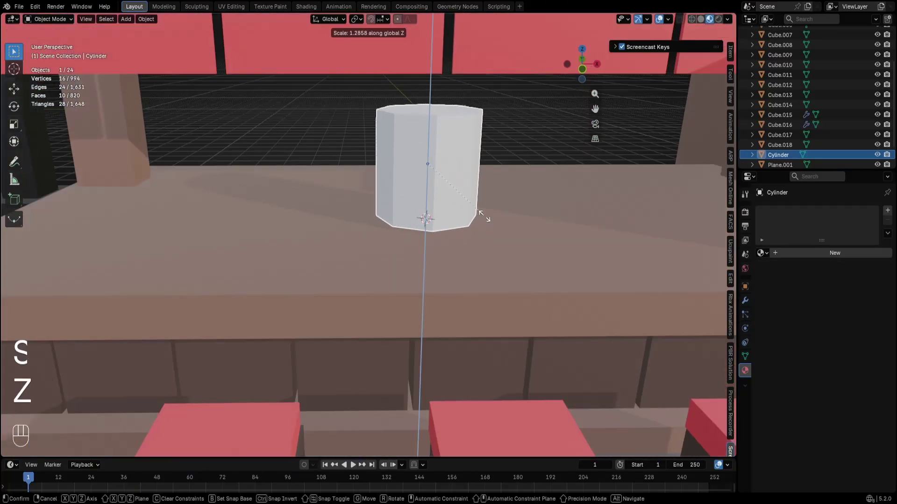
click(479, 206)
Isolate the cylinder in local view and bevel its bottom face about 0.42 m with 2 segments
key(KP_Divide)
key(Tab)
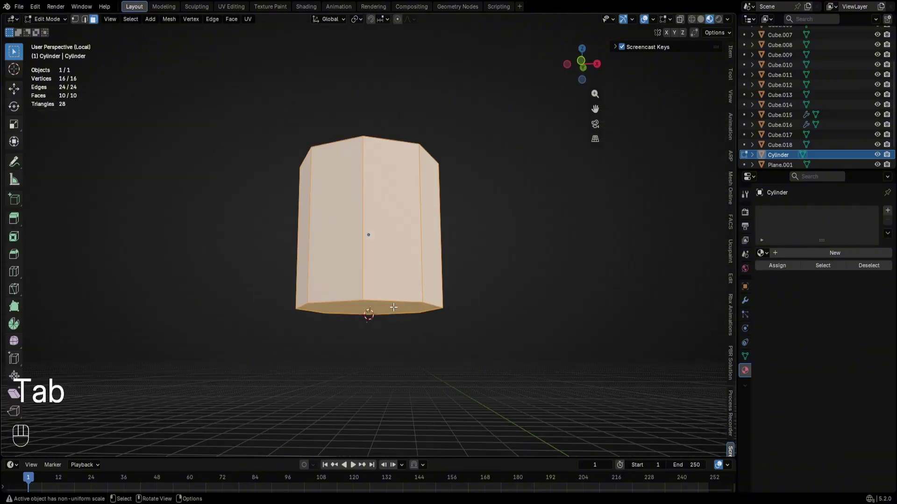
scroll(412, 296, down, 2)
mouse_move(412, 296)
middle_down()
mouse_move(422, 293)
mouse_move(395, 303)
middle_up()
scroll(422, 293, up, 1)
click(415, 296)
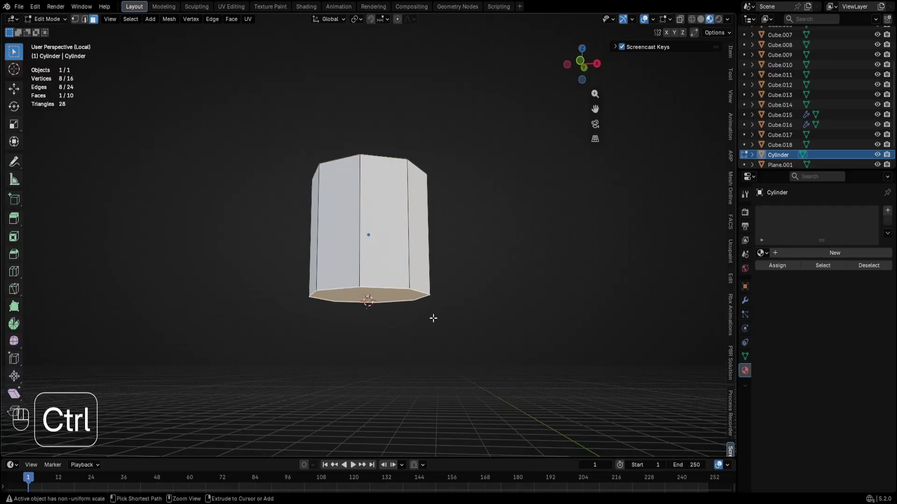
key(ctrl+b)
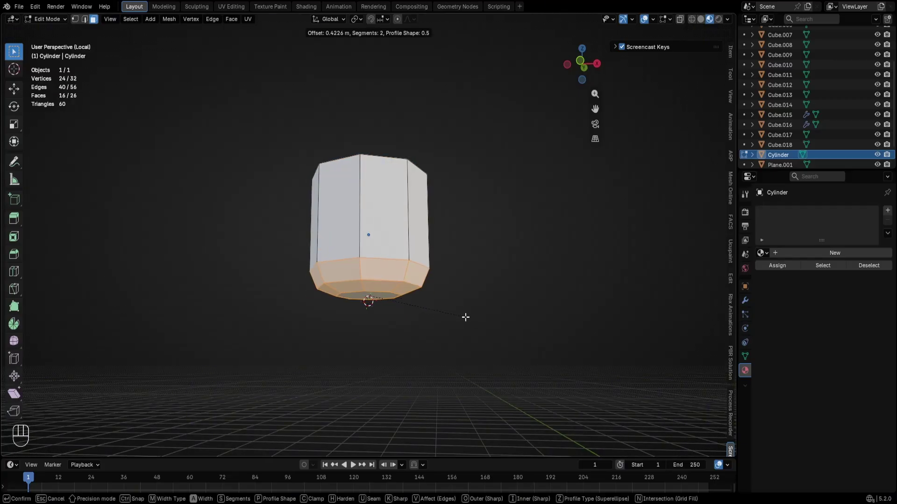
click(465, 317)
Lower the cylinder's top face about 0.52 m along Z and scale it up about 1.15 to flare the bowl
middle_drag(481, 266, 478, 238)
key(3)
click(411, 184)
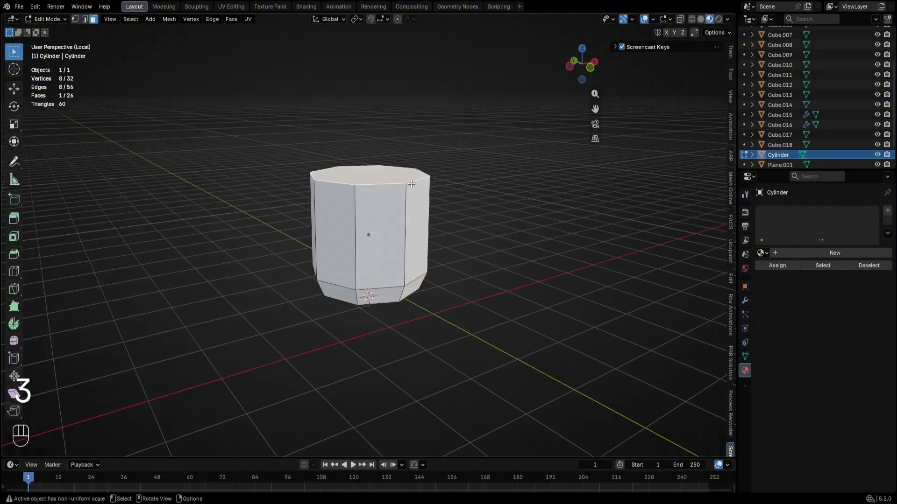
mouse_move(411, 184)
middle_down()
mouse_move(438, 176)
mouse_move(420, 196)
middle_up()
key(g)
key(z)
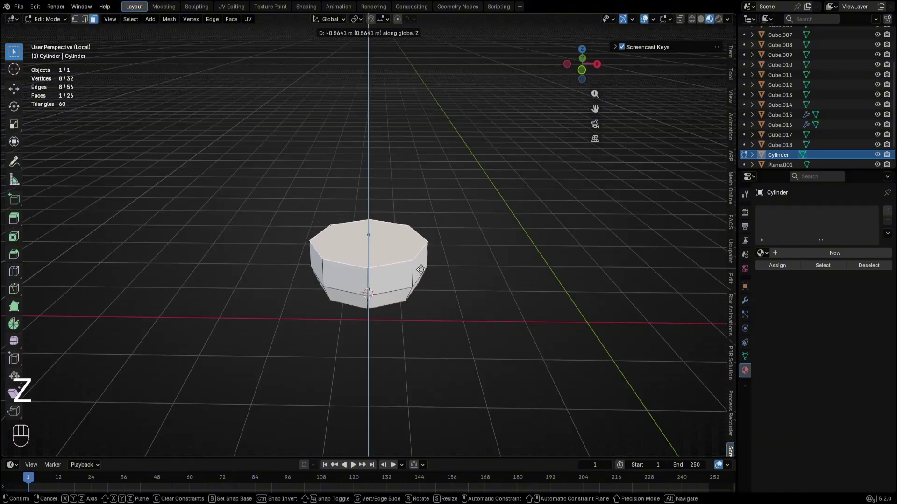
click(421, 267)
key(s)
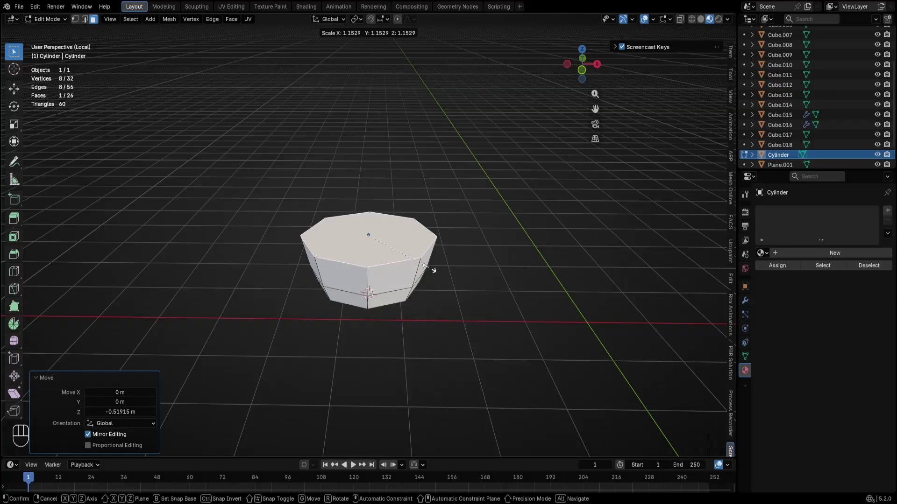
click(429, 268)
Inset the bowl's top face about 0.19 m, extrude it down about 0.2 m and shrink it to hollow the bowl
middle_drag(404, 238, 408, 246)
key(3)
middle_drag(523, 228, 515, 240)
key(i)
click(513, 240)
key(e)
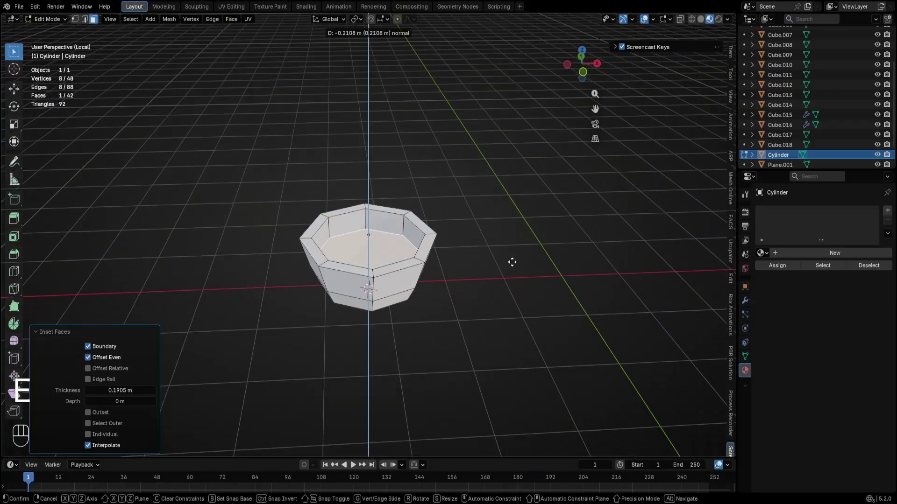
click(512, 265)
key(s)
click(499, 265)
Duplicate the bowl's inner bottom face and raise the copy along Z to just below the rim
key(Tab)
middle_drag(498, 265, 477, 275)
key(Tab)
middle_drag(509, 234, 449, 211)
scroll(374, 290, up, 3)
key(2)
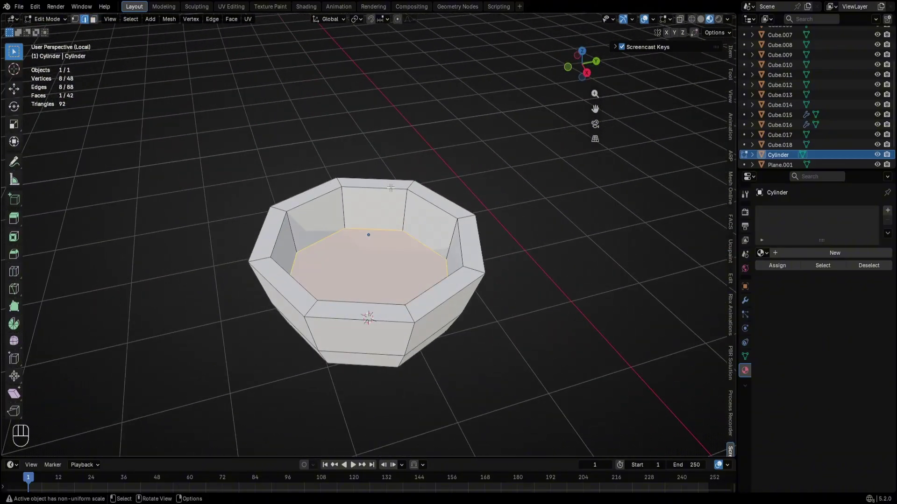
key(shift+d)
key(z)
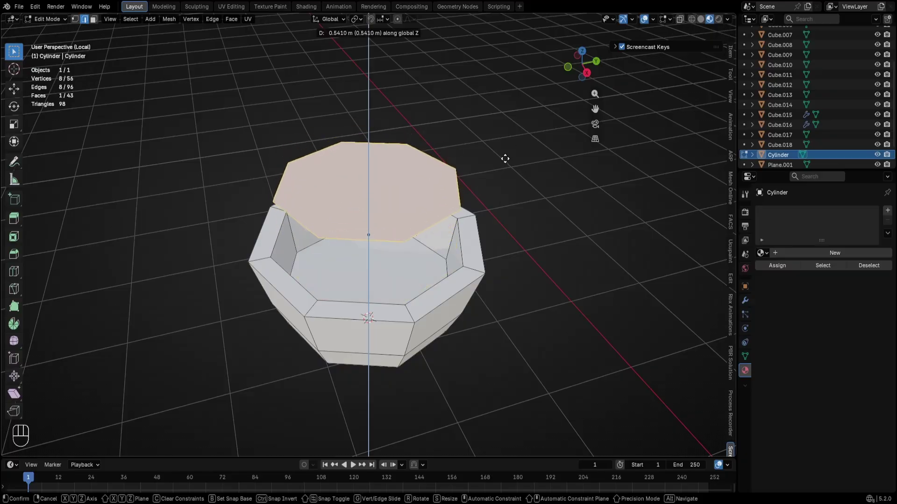
click(471, 204)
key(Tab)
key(Tab)
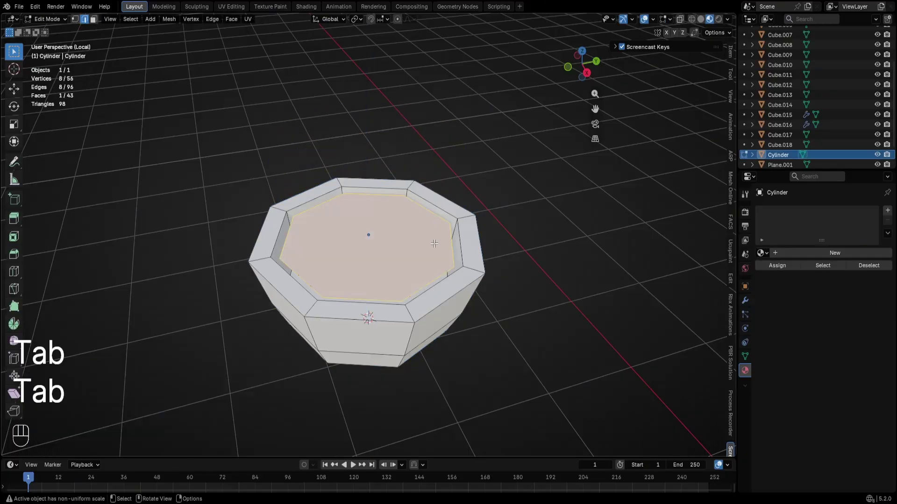
Separate the duplicated face from the bowl as its own object and select it in Object Mode
click(423, 237)
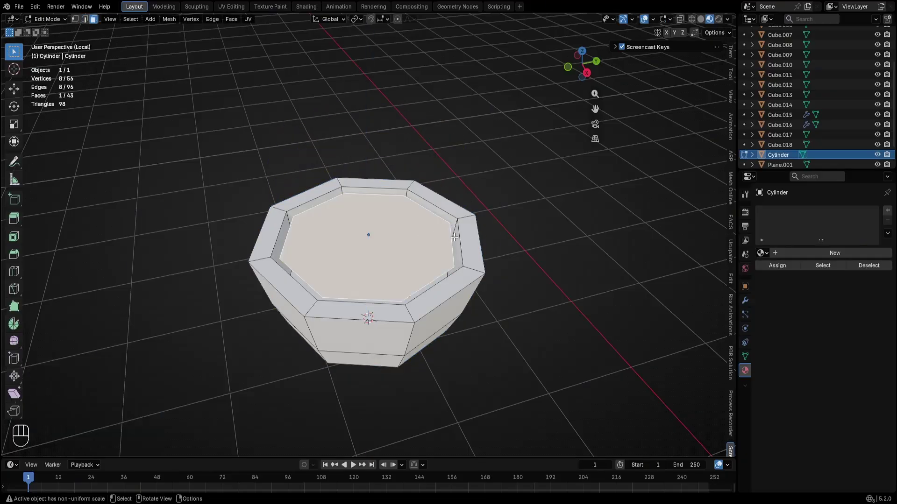
key(p)
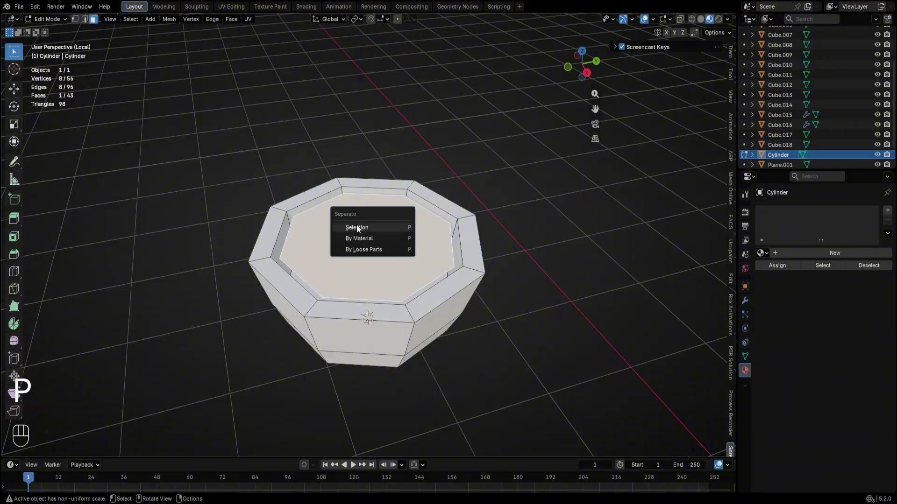
click(383, 227)
key(Tab)
click(451, 233)
Scale the separated surface up to 1.175 and lower it slightly along Z inside the bowl
key(s)
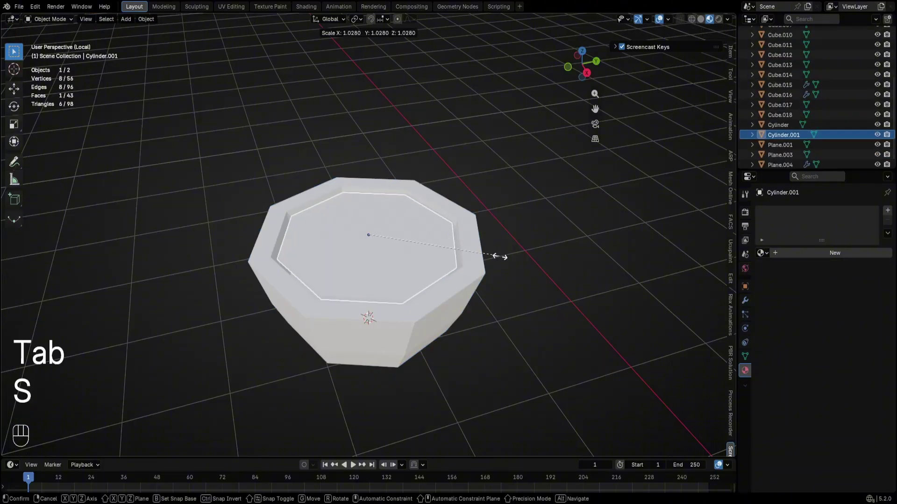
click(519, 254)
key(g)
key(z)
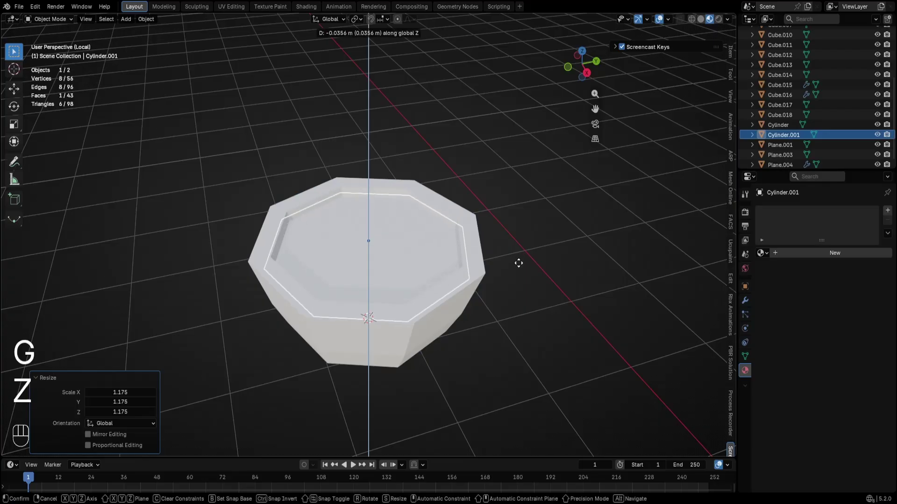
click(518, 263)
Fine-tune the separated surface's height along Z and its scale to fit the bowl's inner wall
middle_drag(515, 268, 509, 210)
key(g)
key(z)
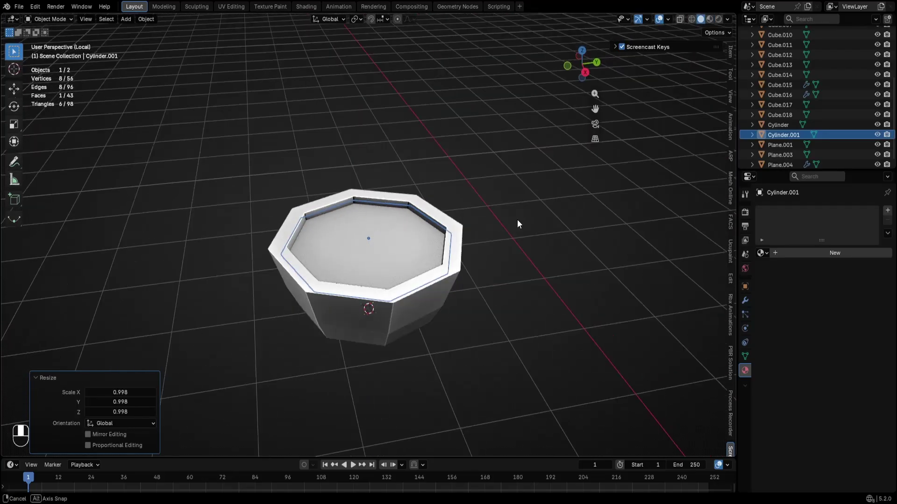
middle_drag(517, 221, 504, 252)
key(g)
key(z)
click(509, 240)
key(s)
click(504, 242)
Try raising the separated surface out of the bowl and undo the move
key(g)
key(z)
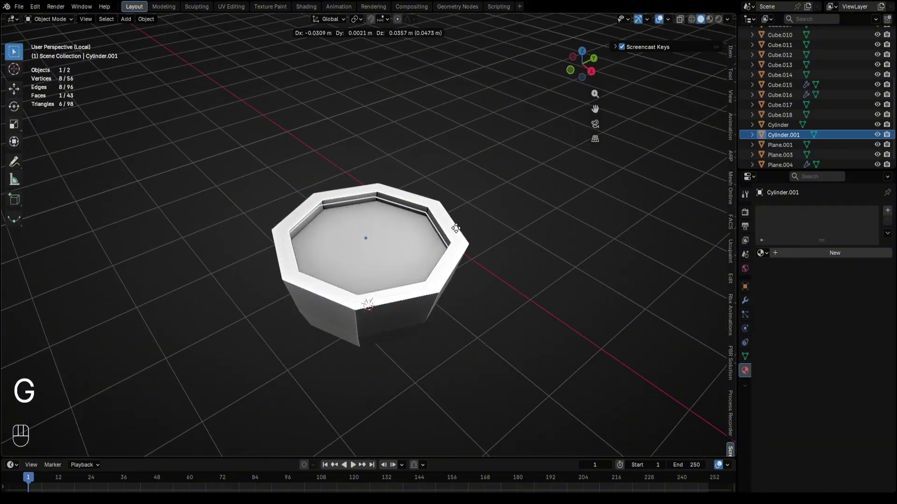
click(464, 170)
key(ctrl+z)
Check the bowl's and inner surface's normals with the Face Orientation overlay, trying a Z move of the surface and undoing it
click(669, 20)
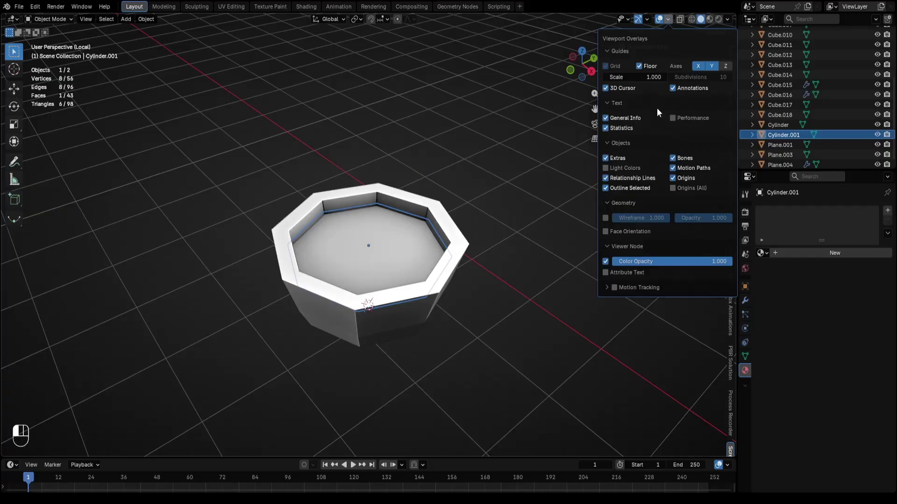
click(628, 232)
middle_drag(539, 182, 500, 200)
key(g)
key(z)
click(483, 162)
middle_drag(484, 161, 608, 162)
key(ctrl+z)
Compare the bowl and its inner surface with the Face Orientation overlay switched off and on, leaving it off
click(668, 20)
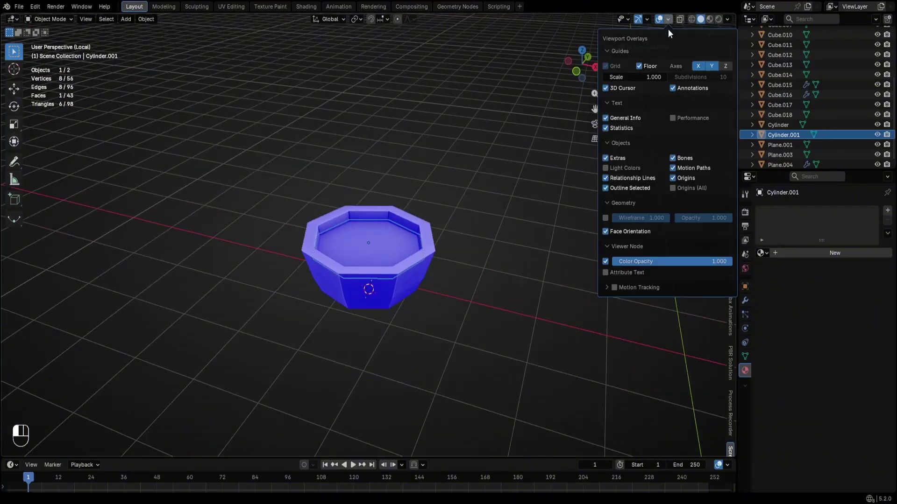
click(630, 234)
middle_drag(540, 232, 471, 219)
click(368, 248)
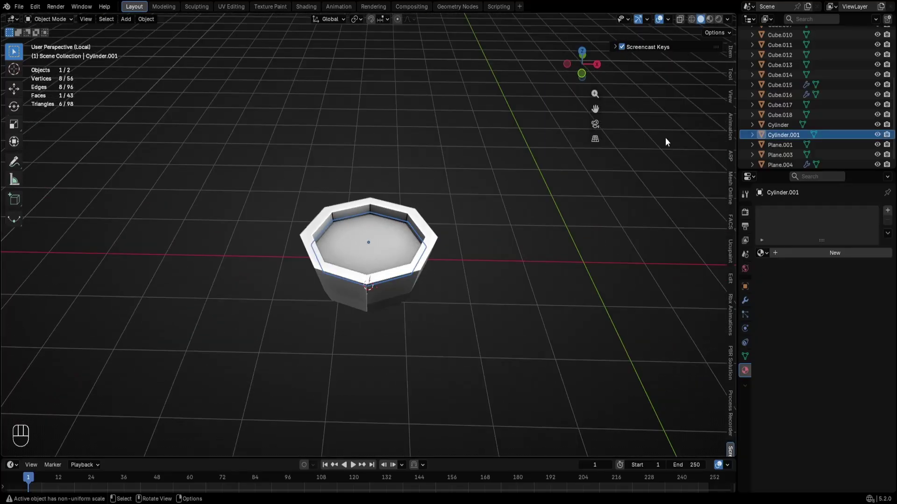
click(667, 19)
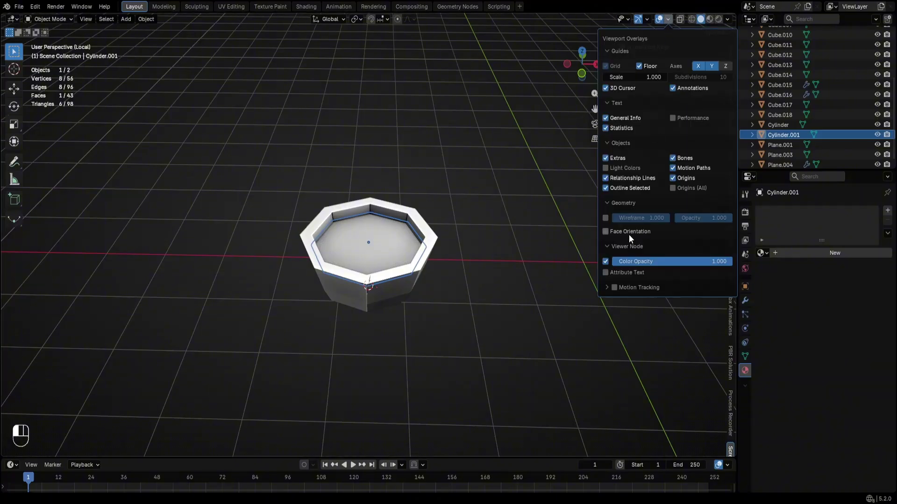
click(628, 232)
middle_drag(490, 220, 407, 234)
click(386, 248)
click(400, 226)
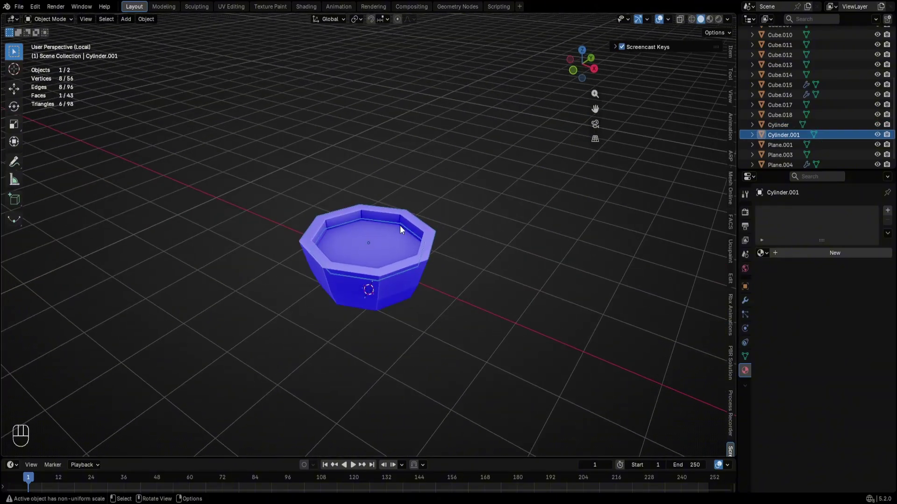
click(667, 20)
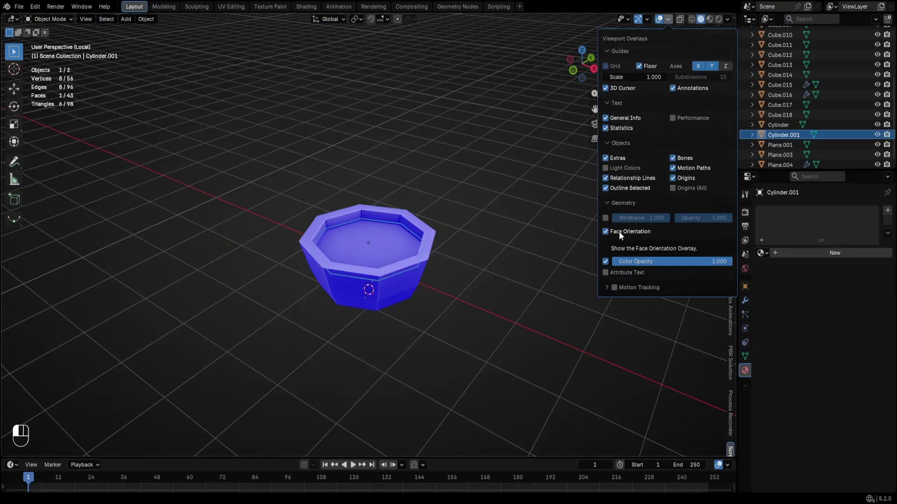
click(618, 232)
Lower the inner surface about 0.039 m along Z and inspect its fit inside the bowl from all around
key(g)
key(z)
click(464, 268)
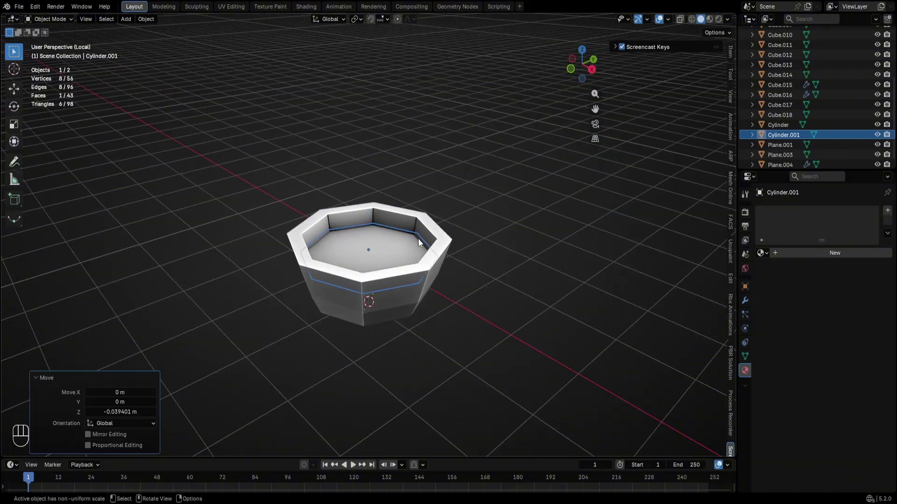
middle_drag(414, 265, 476, 194)
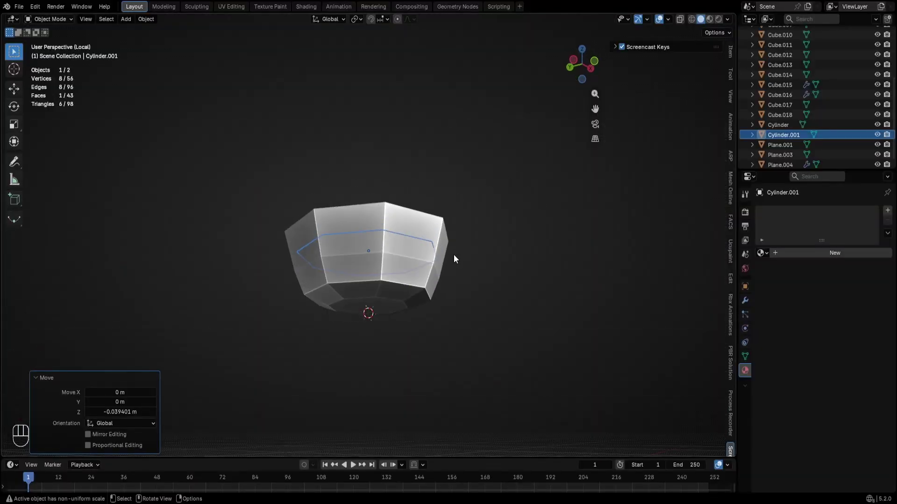
click(441, 257)
middle_drag(460, 256, 420, 284)
click(418, 282)
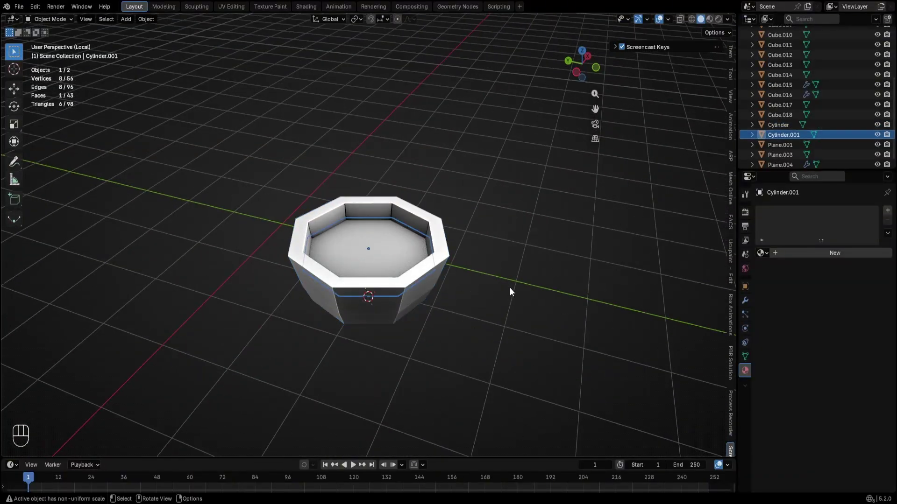
middle_drag(502, 273, 467, 236)
Add a single centered horizontal loop cut around the upper outer wall of the bowl
click(472, 271)
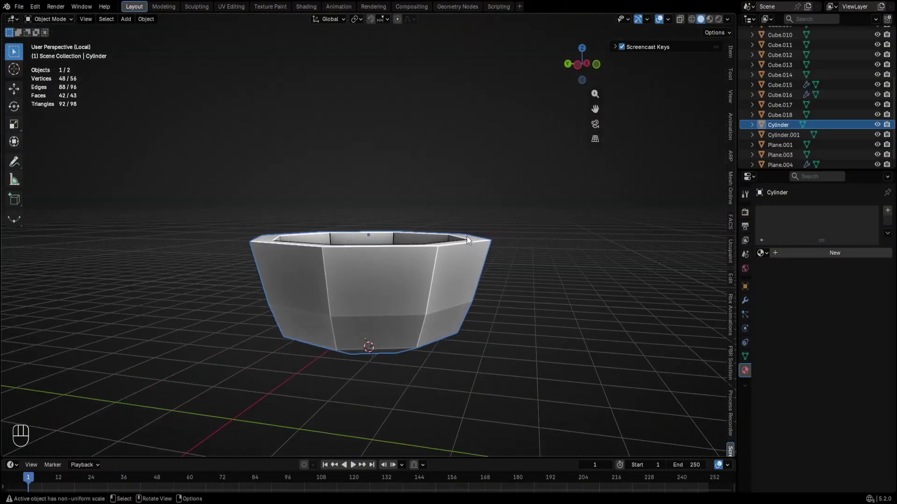
key(Tab)
key(Tab)
key(Tab)
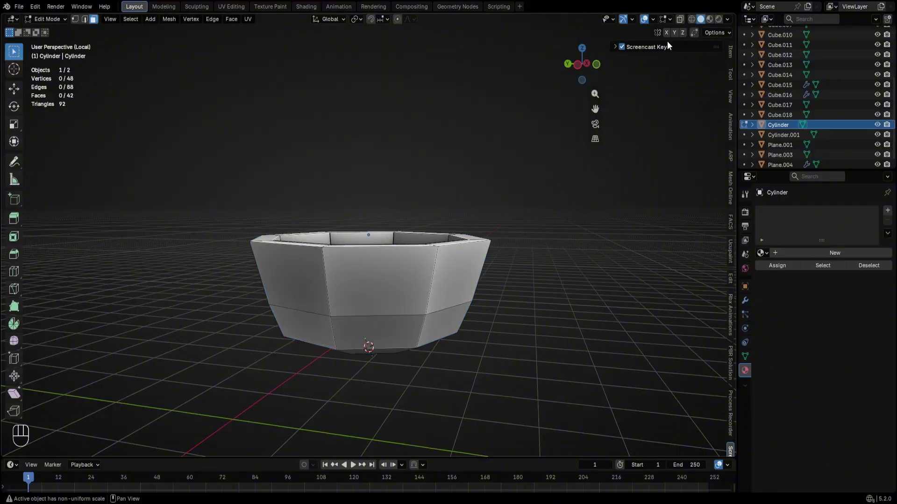
key(Tab)
scroll(464, 272, down, 2)
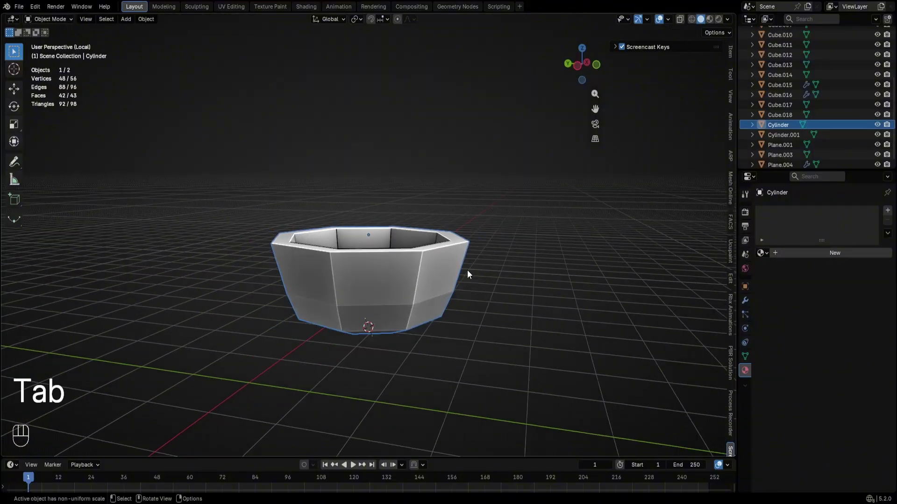
key(Tab)
key(ctrl+r)
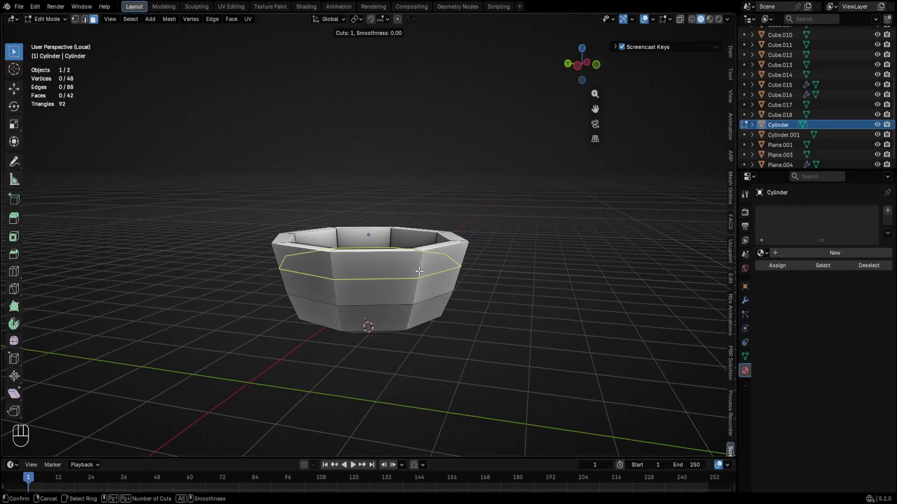
right_click(418, 271)
key(ctrl+r)
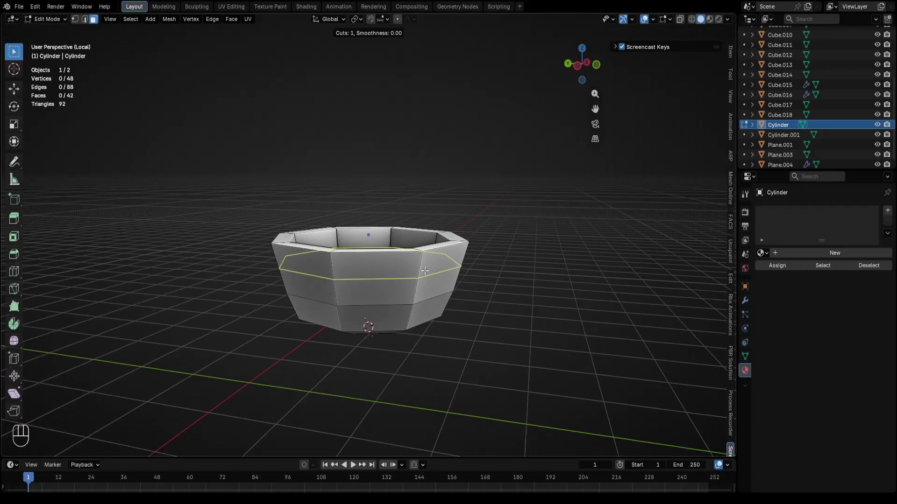
click(425, 271)
right_click(424, 271)
Separate the face loops of the bowl's upper outer band, rim and inner wall into their own object
key(3)
alt+click(424, 272)
middle_drag(424, 272, 428, 283)
alt+click(421, 281)
alt+click(427, 272)
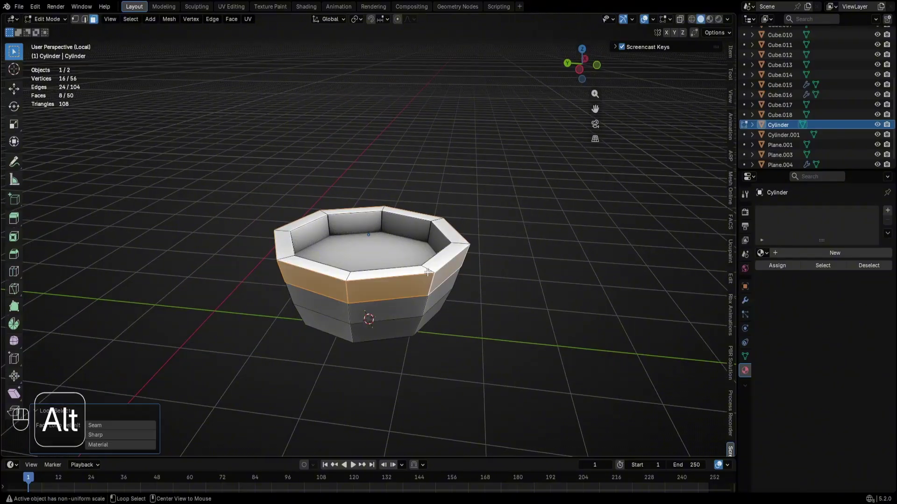
alt+shift+click(430, 229)
middle_drag(482, 230, 470, 226)
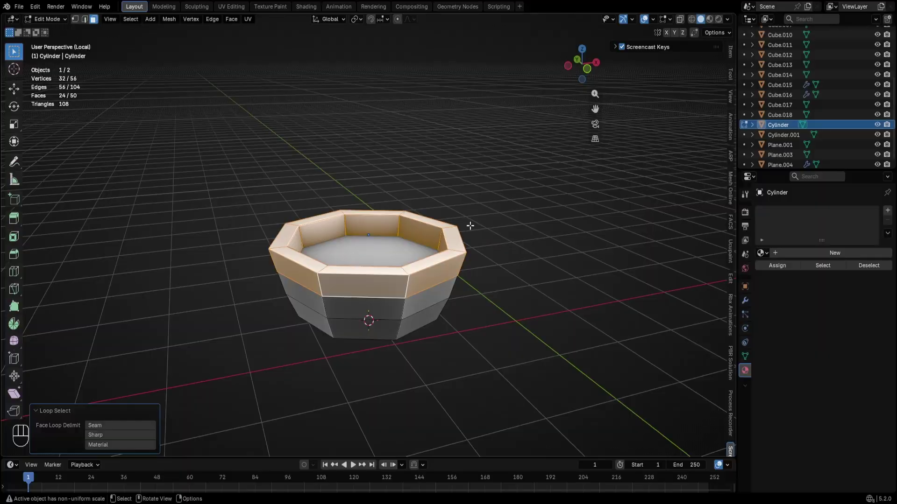
key(p)
click(470, 226)
key(Tab)
Switch to Material Preview shading and create a new material on the separated rim object
click(433, 222)
scroll(432, 223, down, 2)
click(710, 19)
scroll(484, 219, up, 3)
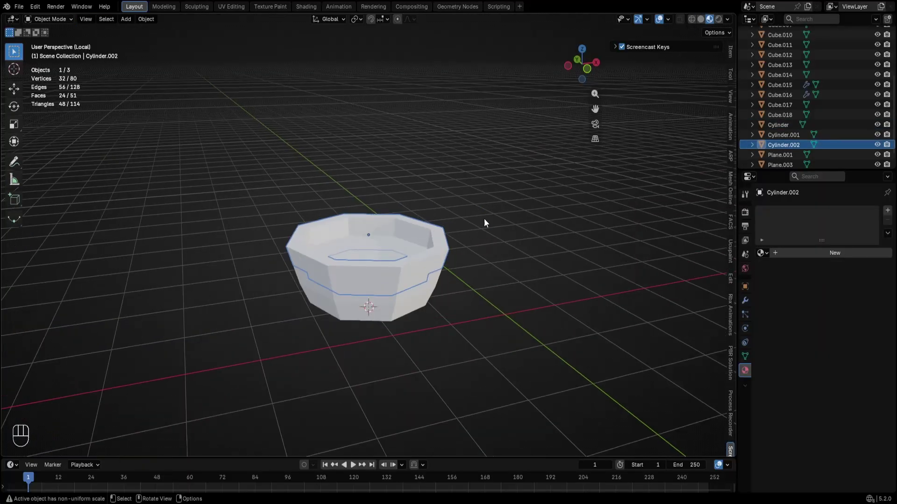
click(834, 252)
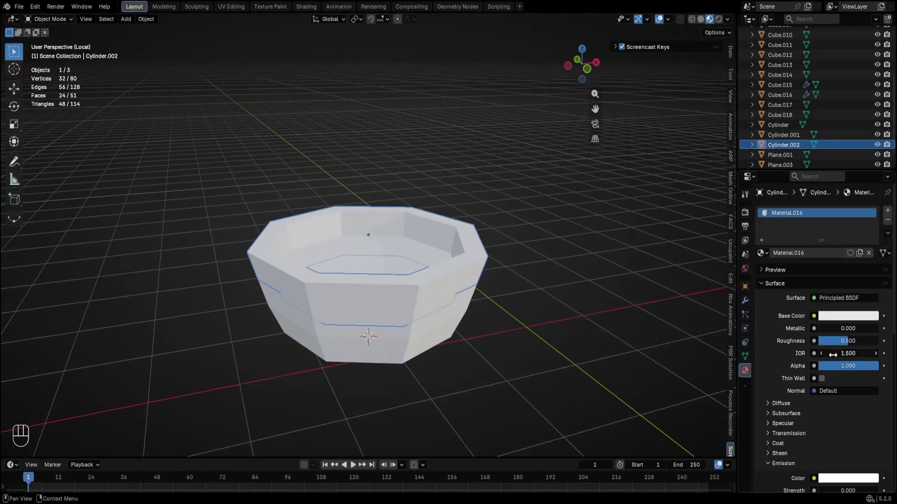
Give the lower part of the bowl a new material with a dark grey base color
click(778, 125)
click(834, 253)
click(814, 316)
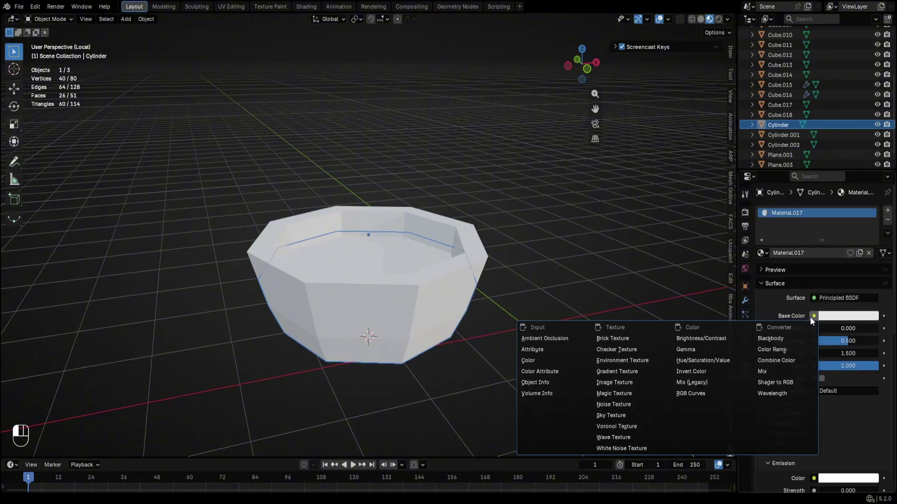
click(825, 322)
drag(869, 178, 869, 189)
Give the surface inside the bowl a new material with a saturated golden-yellow base color
click(467, 277)
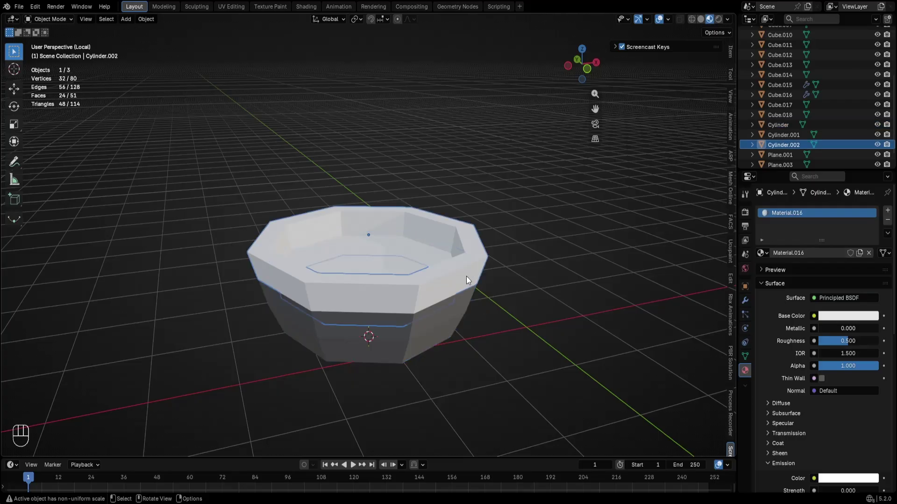
middle_drag(466, 277, 402, 278)
click(402, 279)
click(831, 317)
click(800, 207)
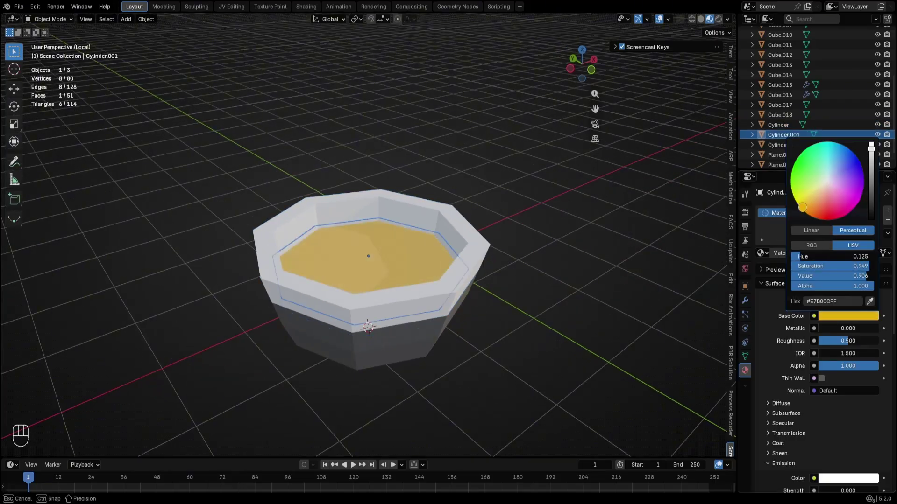
drag(802, 209, 801, 209)
middle_drag(697, 243, 716, 240)
middle_drag(369, 276, 387, 277)
Add a cube scaled to 0.158 above the bowl's rim, with a level 1 subdivision
key(shift+a)
mouse_move(372, 277)
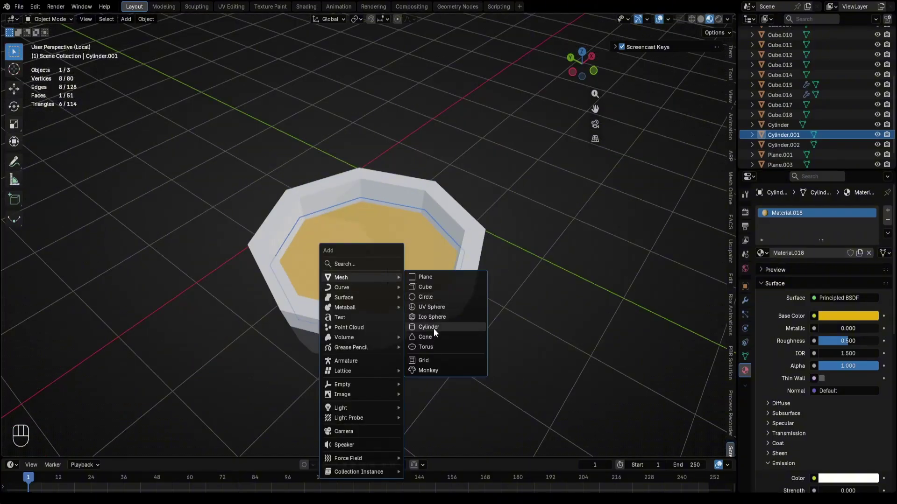
click(424, 287)
key(Tab)
key(3)
key(Tab)
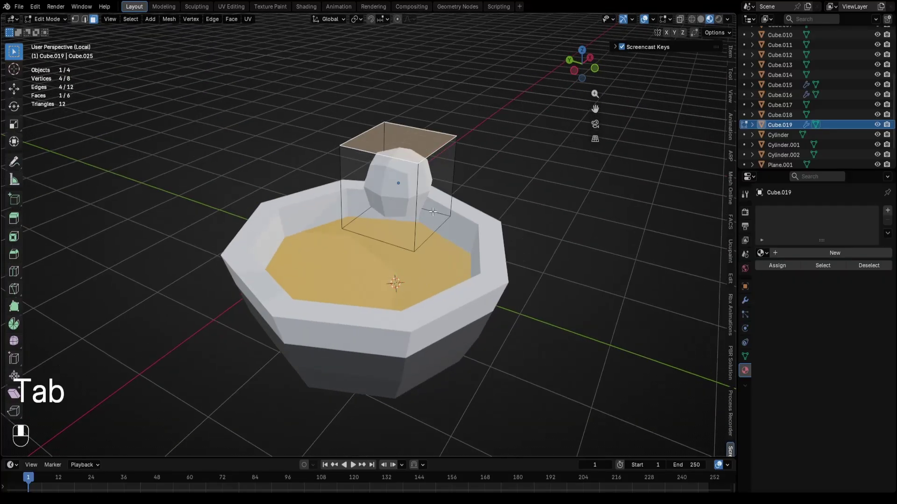
Set the cube's subdivision to level 2 and show its transform values and modifier settings
mouse_move(420, 247)
middle_down()
mouse_move(422, 178)
mouse_move(416, 257)
middle_up()
shift+click(412, 196)
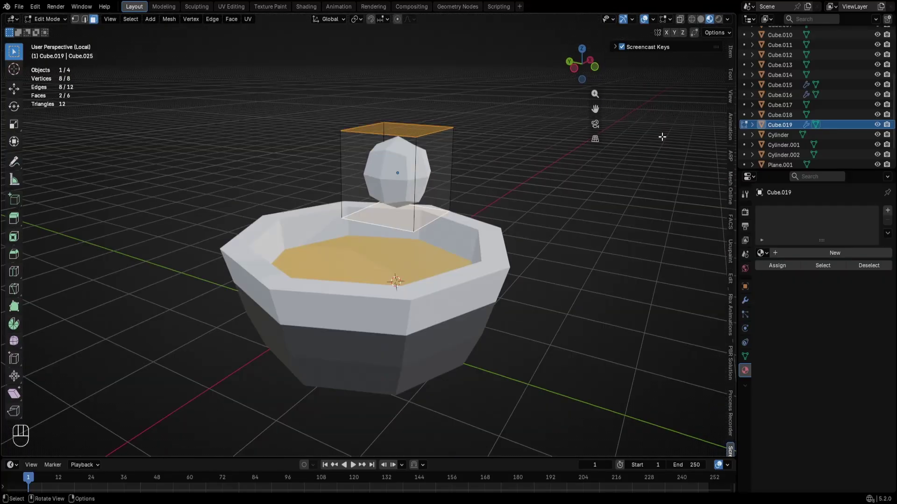
key(Tab)
key(n)
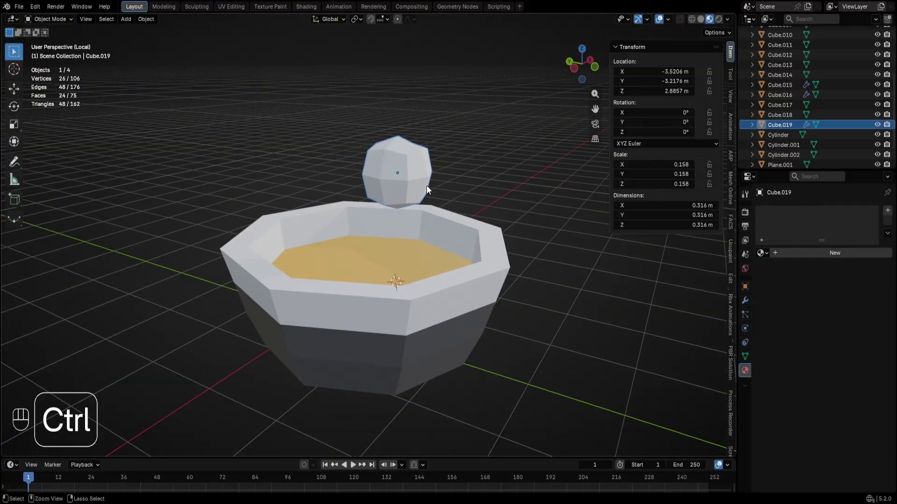
key(ctrl+1)
key(ctrl+2)
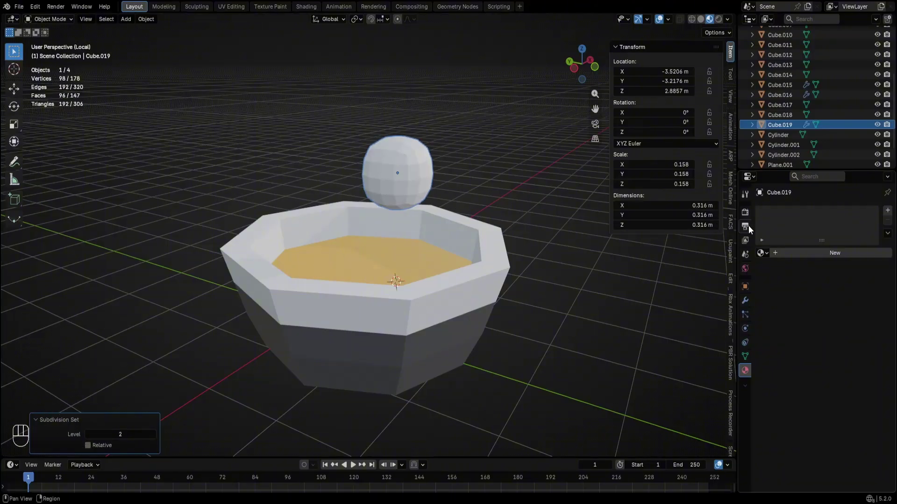
click(746, 300)
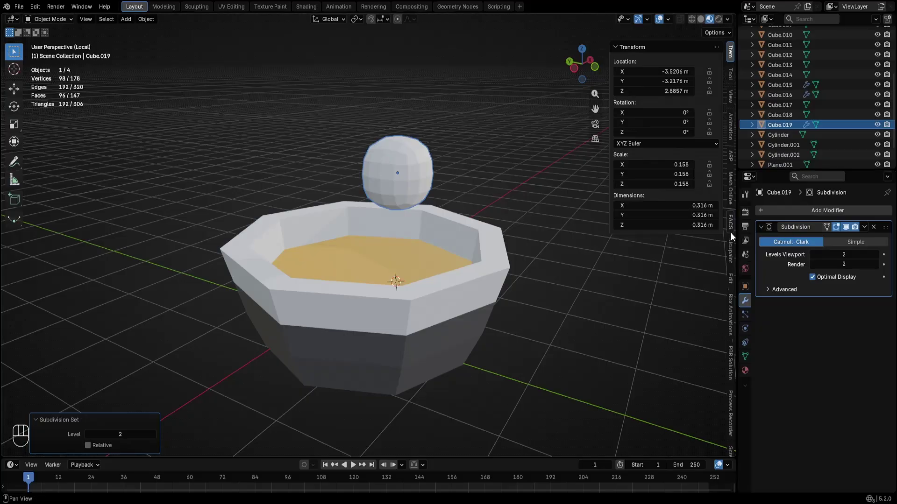
click(396, 168)
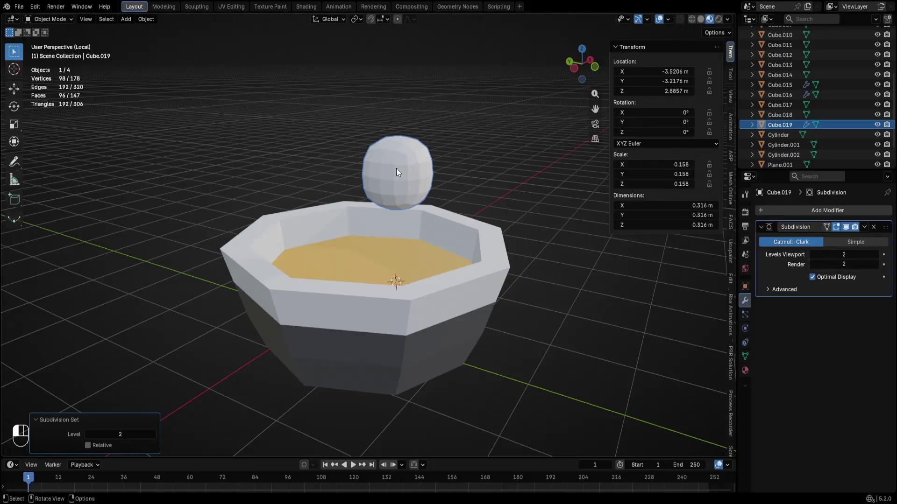
Try a vertex bevel weight of 0.15, a vertex crease and an edge crease on the whole cube
key(Tab)
key(a)
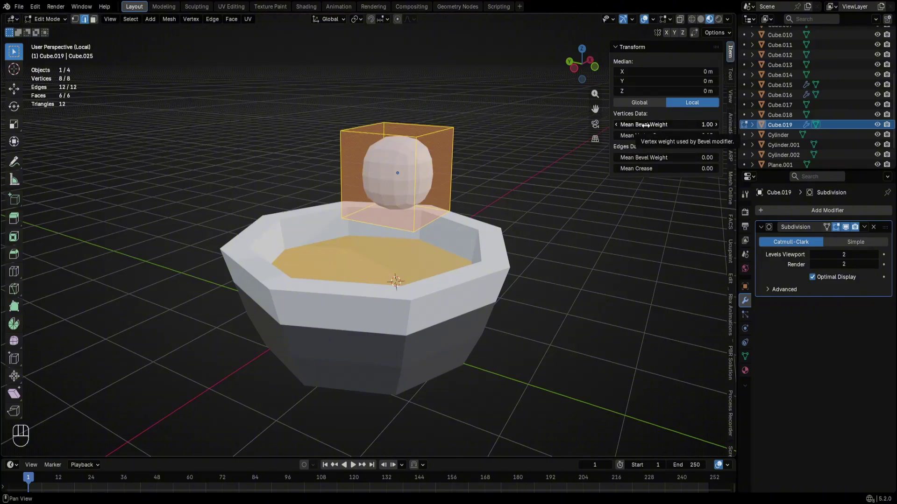
drag(645, 126, 728, 136)
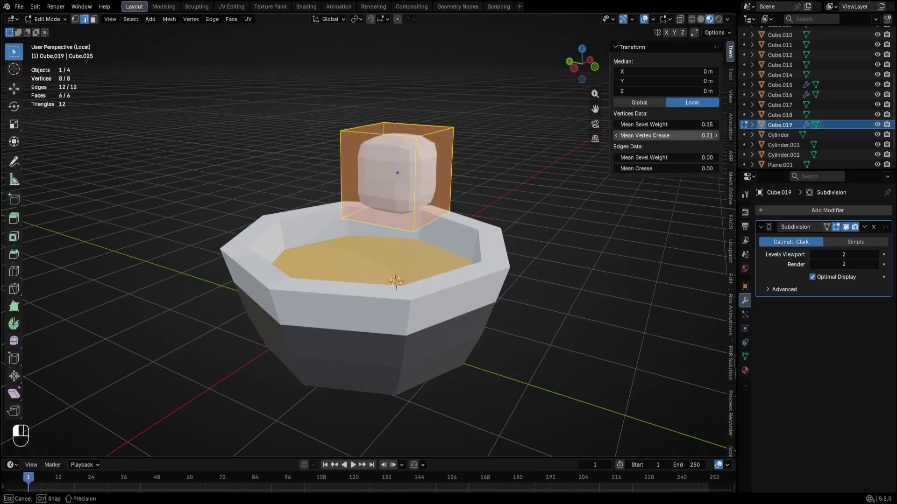
drag(648, 136, 696, 168)
drag(672, 135, 621, 136)
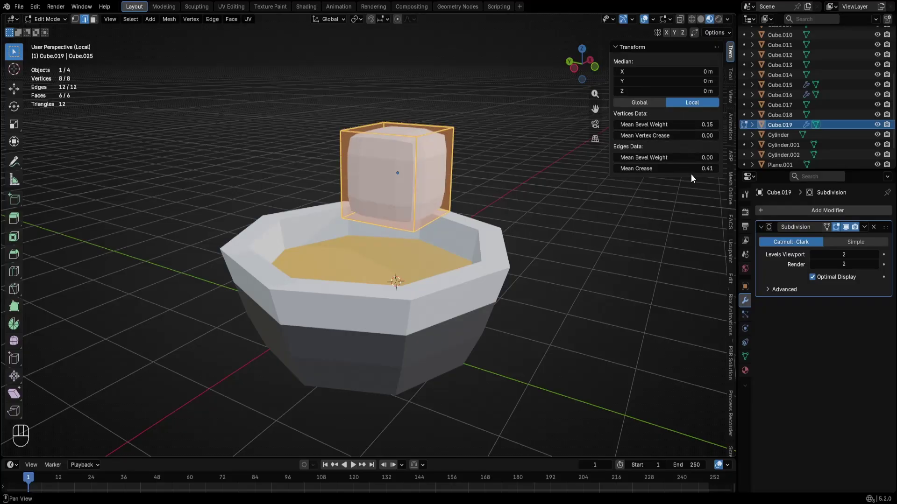
drag(687, 171, 663, 169)
Undo the bevel weight and crease trials on the cube
key(ctrl+z)
mouse_move(416, 149)
middle_down()
mouse_move(434, 140)
mouse_move(424, 143)
middle_up()
key(ctrl+z)
key(ctrl+z)
key(ctrl+z)
key(ctrl+z)
key(ctrl+z)
key(ctrl+z)
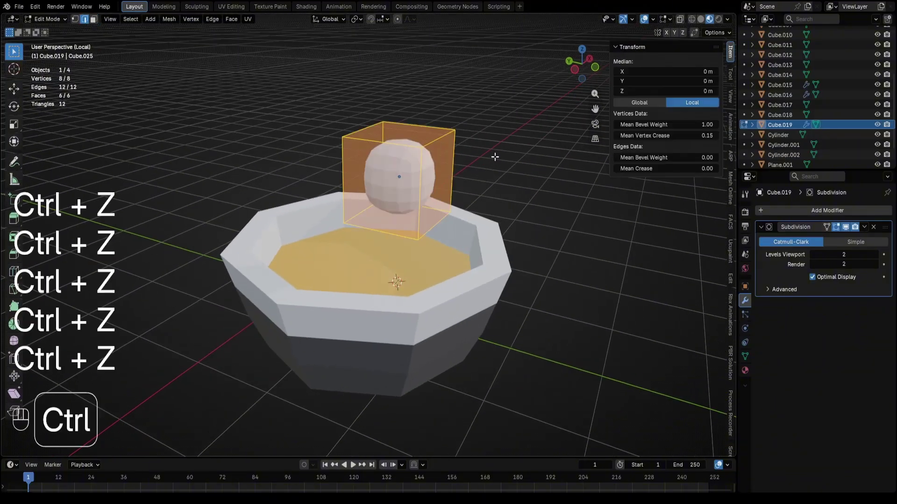
Select the cube's top and bottom faces and crease their edges to 0.32
key(3)
click(425, 132)
click(423, 134)
middle_drag(422, 134, 421, 70)
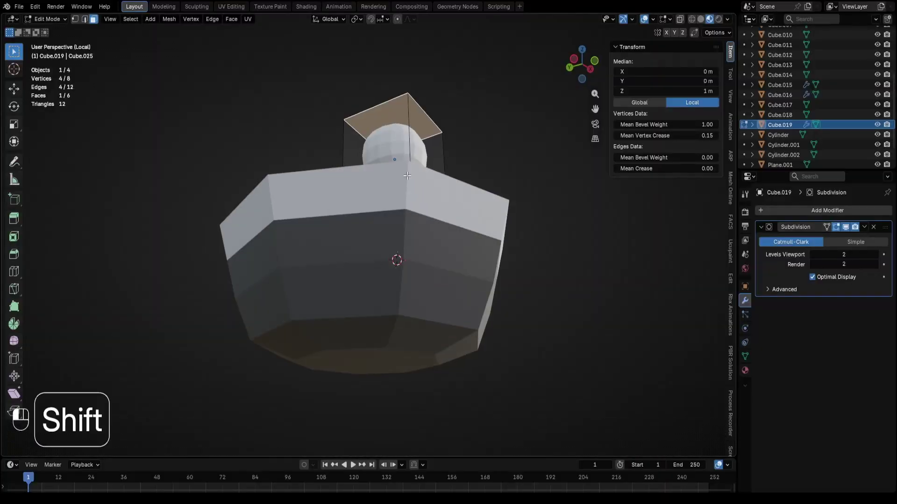
shift+click(413, 136)
middle_drag(424, 140, 464, 186)
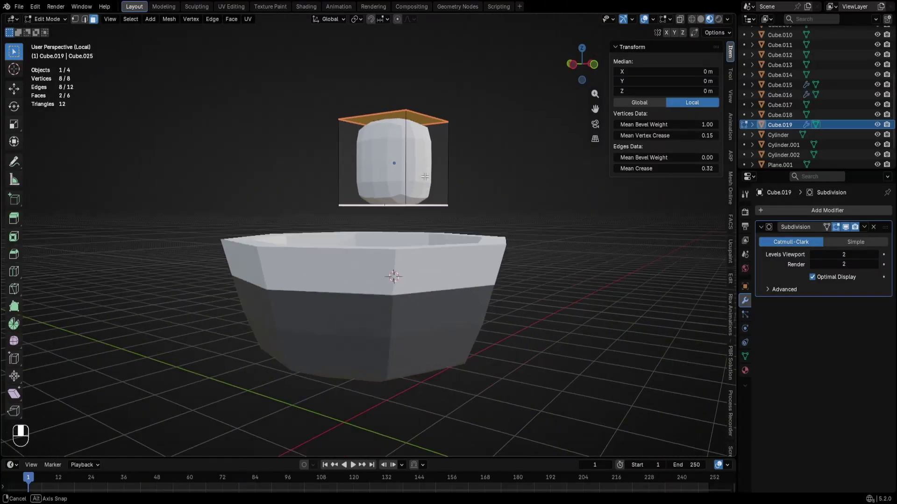
Flatten the cube along Z to about 0.102 m high and set its viewport subdivision to level 1
key(Tab)
key(s)
key(z)
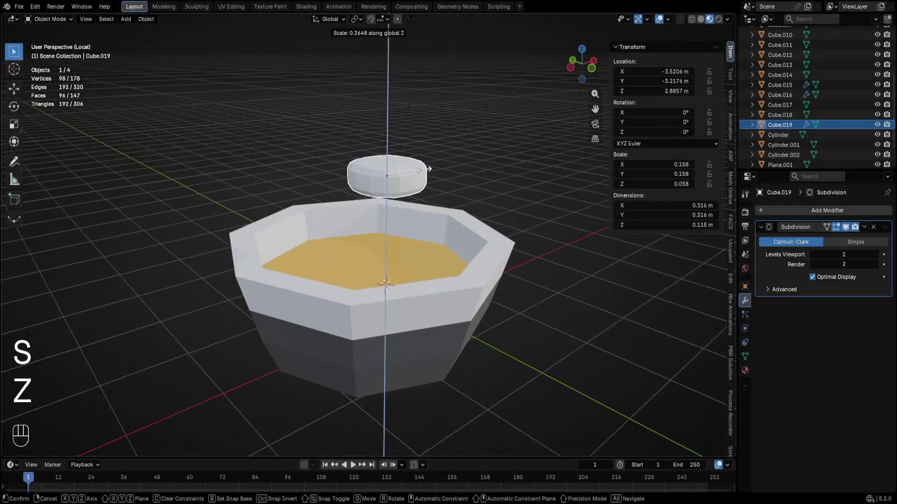
click(461, 187)
key(ctrl+1)
middle_drag(544, 224, 411, 198)
scroll(422, 198, up, 2)
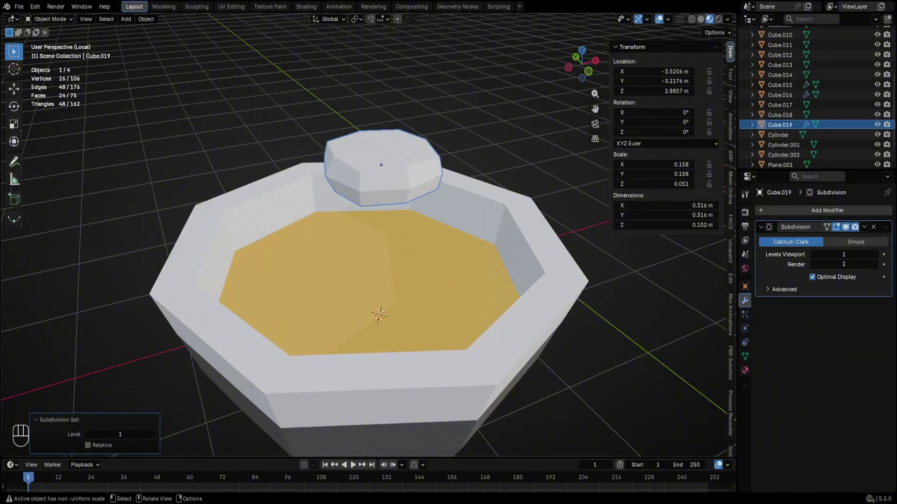
Keep the flattened cube at subdivision level 1 and lower it into the bowl so it sits partly in the soup near one side
middle_drag(448, 159, 455, 131)
key(ctrl+2)
key(ctrl+1)
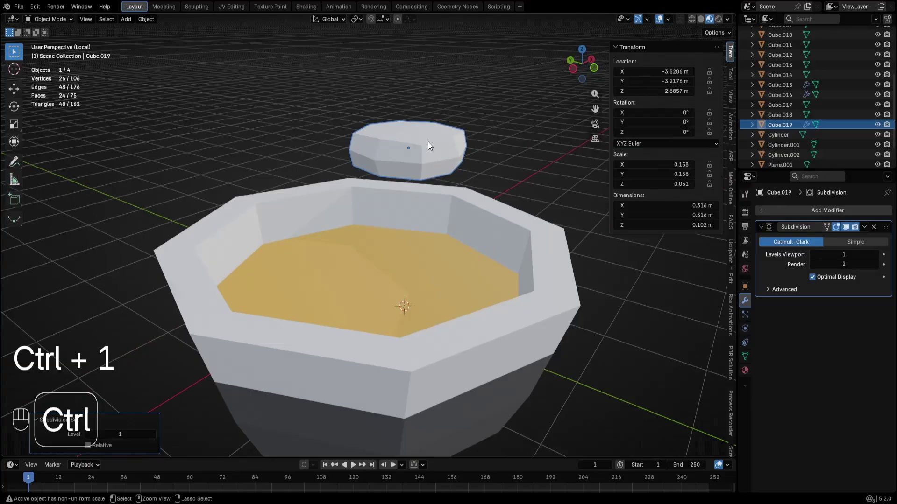
key(g)
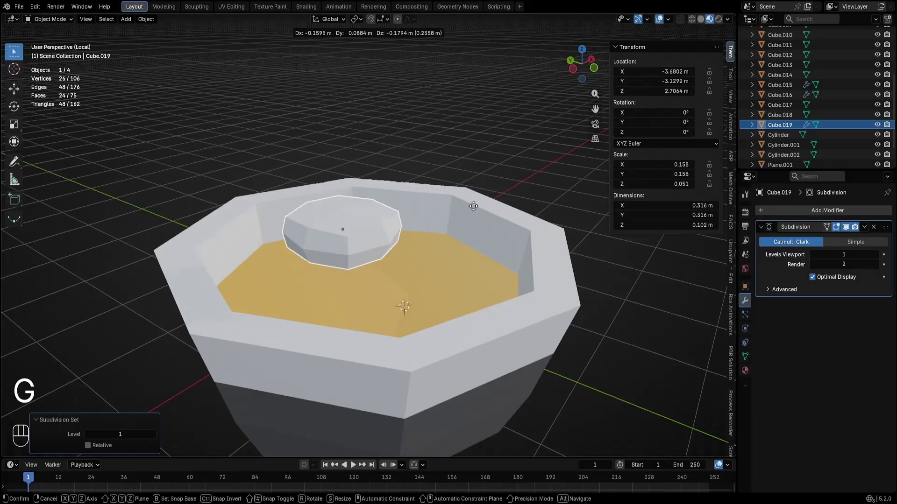
click(456, 217)
key(g)
key(z)
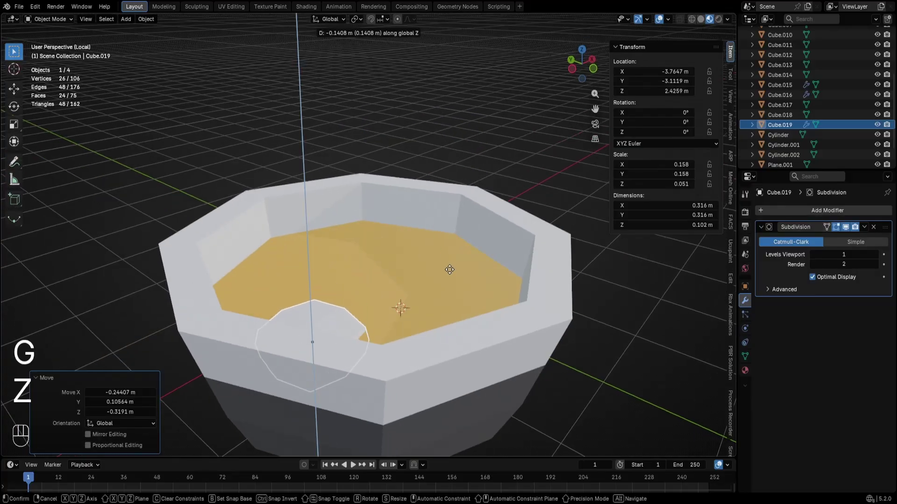
click(449, 267)
key(g)
mouse_move(457, 254)
middle_down()
mouse_move(526, 262)
mouse_move(454, 237)
middle_up()
click(528, 262)
Duplicate the egg-white piece, scale the copy to 0.578 and seat it slightly higher as the yolk
key(shift+d)
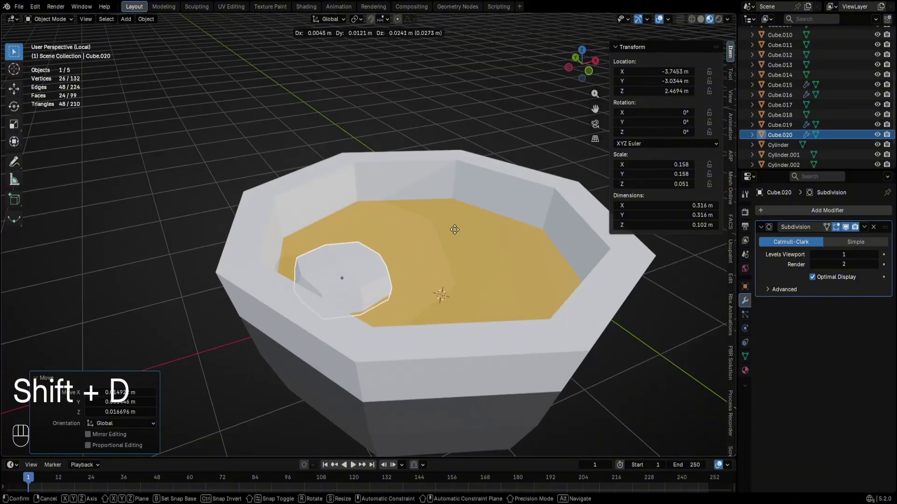
key(z)
click(453, 227)
key(s)
click(400, 229)
key(g)
key(z)
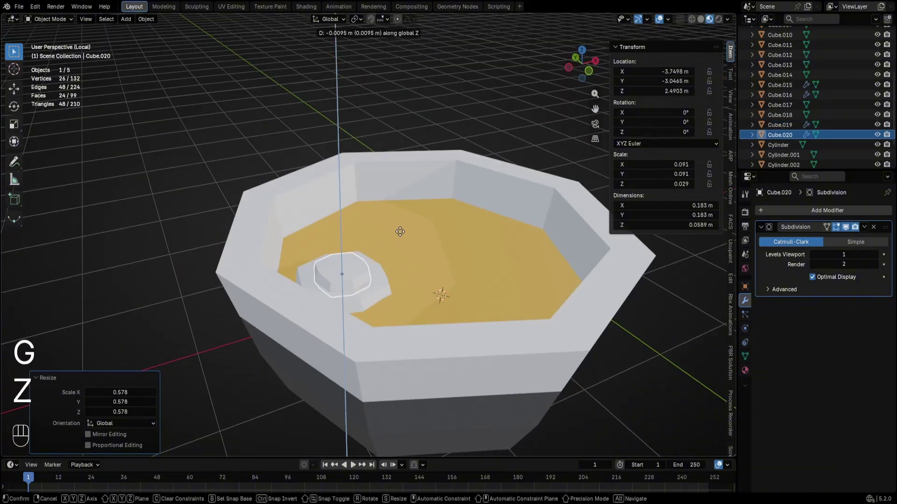
click(400, 232)
Give the yolk a new material with a golden-yellow base color
click(745, 370)
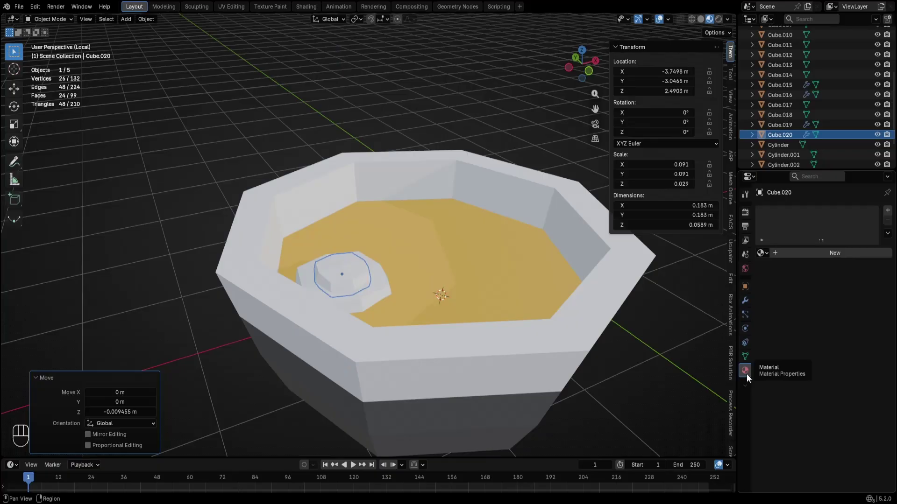
click(825, 253)
click(813, 316)
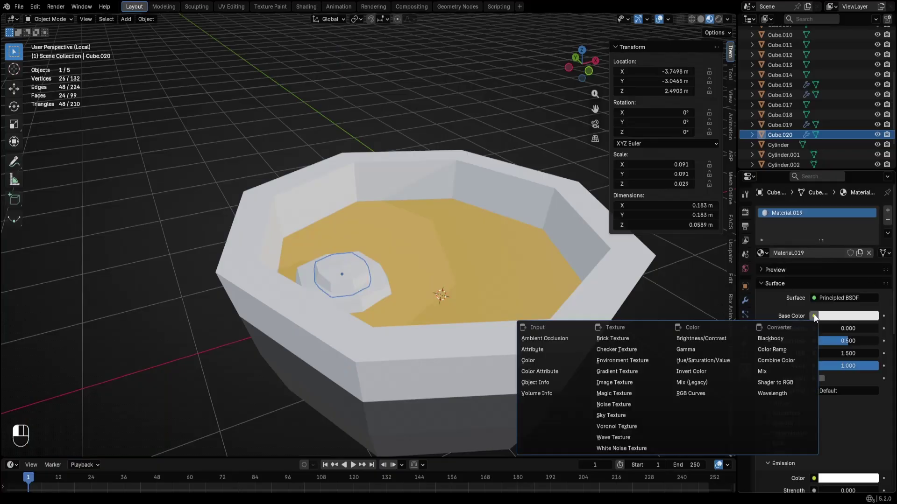
click(843, 318)
drag(818, 201, 801, 208)
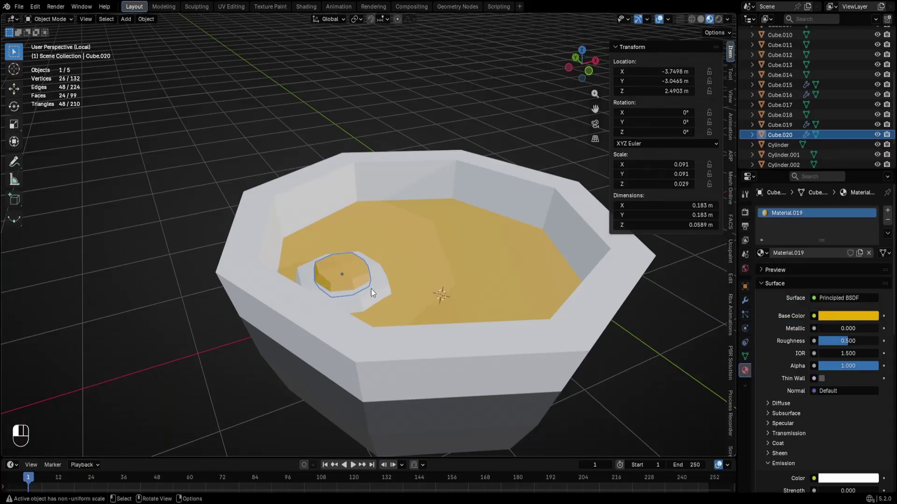
Give the egg white its own new material with a white base color
click(370, 289)
shift+middle_drag(406, 283, 507, 262)
middle_drag(506, 262, 472, 272)
click(821, 253)
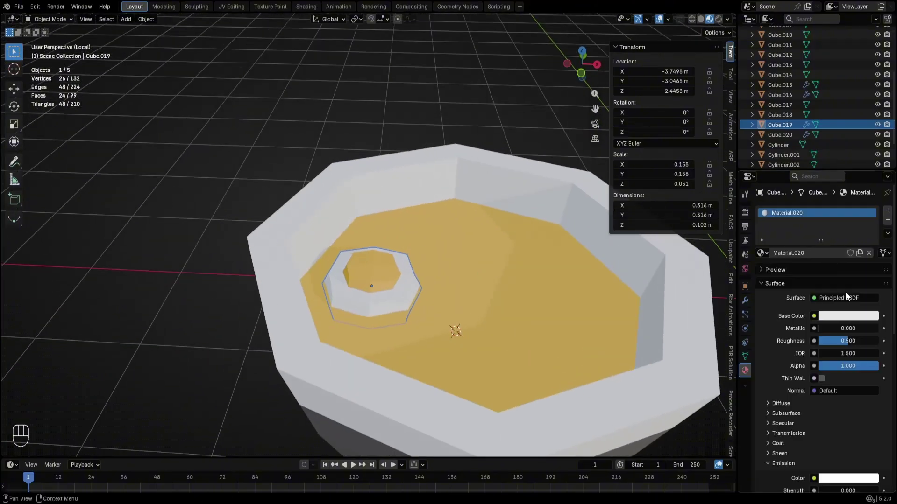
Select the bowl's white upper section and scale it along Z
middle_drag(383, 289, 437, 315)
click(438, 315)
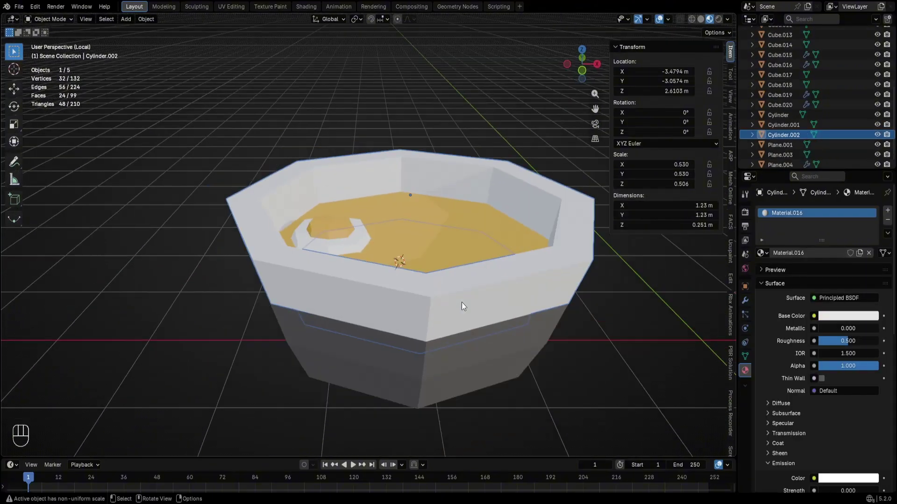
scroll(462, 304, down, 1)
key(s)
key(z)
Duplicate the egg white and yolk together, place the copy on the opposite side of the soup and tilt it about 15°
shift+middle_drag(376, 249, 357, 252)
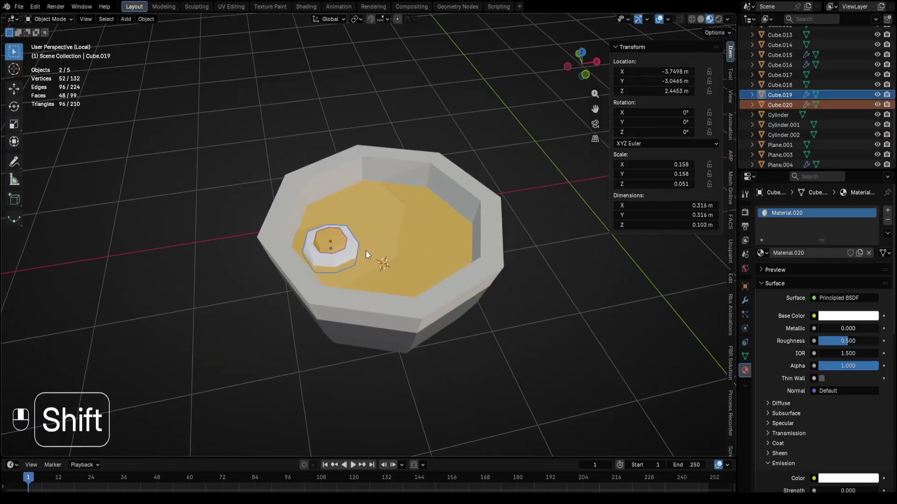
click(581, 56)
click(584, 50)
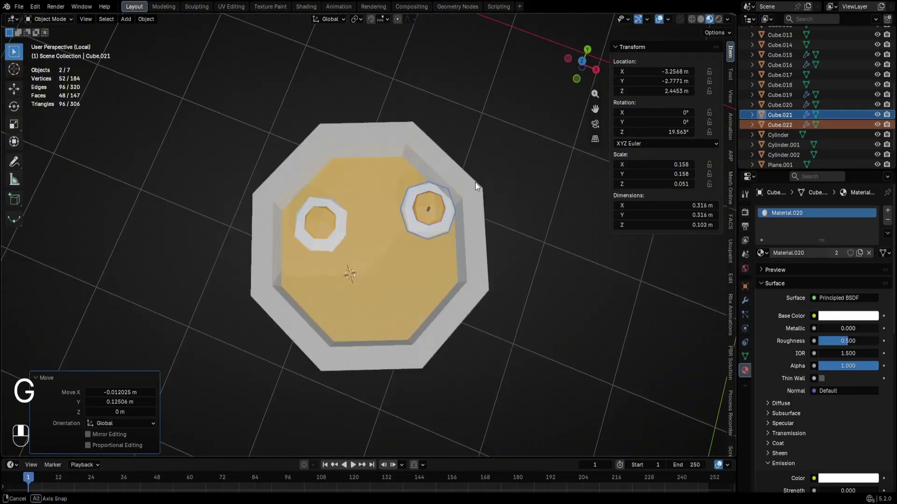
middle_drag(474, 189, 439, 184)
shift+middle_drag(439, 184, 467, 160)
key(r)
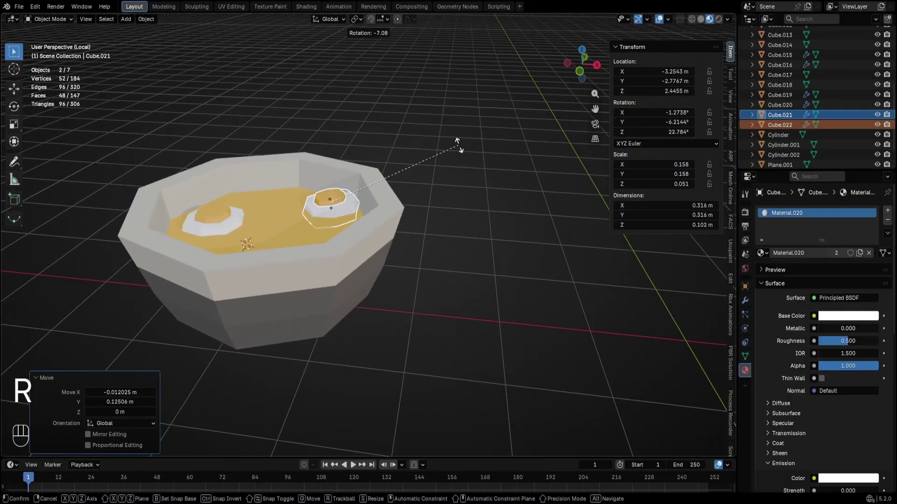
click(445, 123)
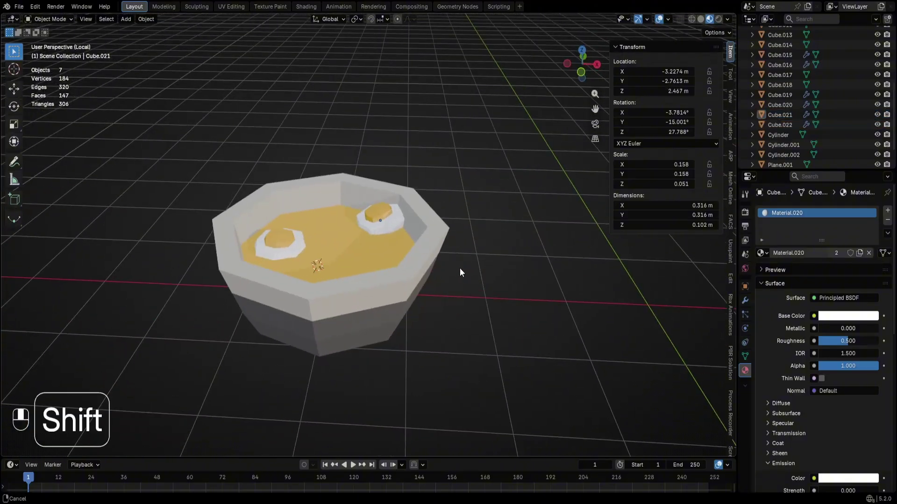
Add a cube on the soup surface between the eggs and scale it down to about 0.092 m
shift+middle_drag(459, 268, 502, 262)
shift+right_click(372, 234)
key(shift+a)
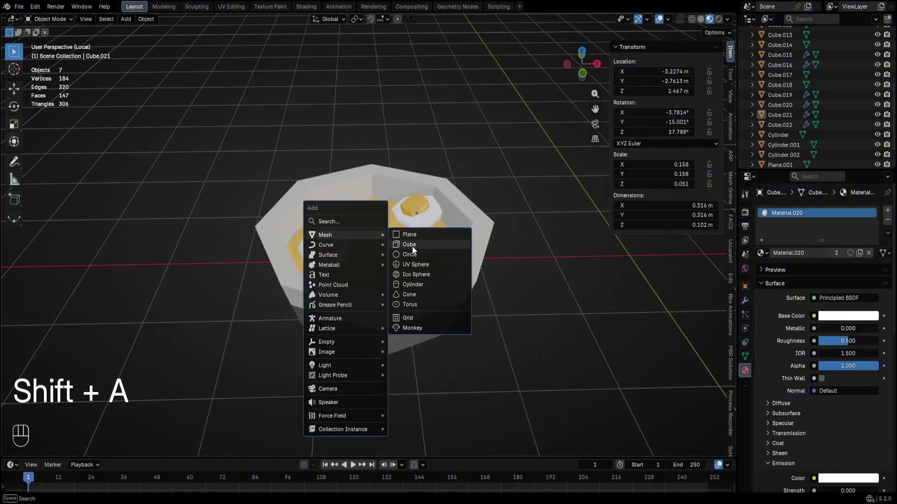
click(411, 246)
key(s)
click(364, 237)
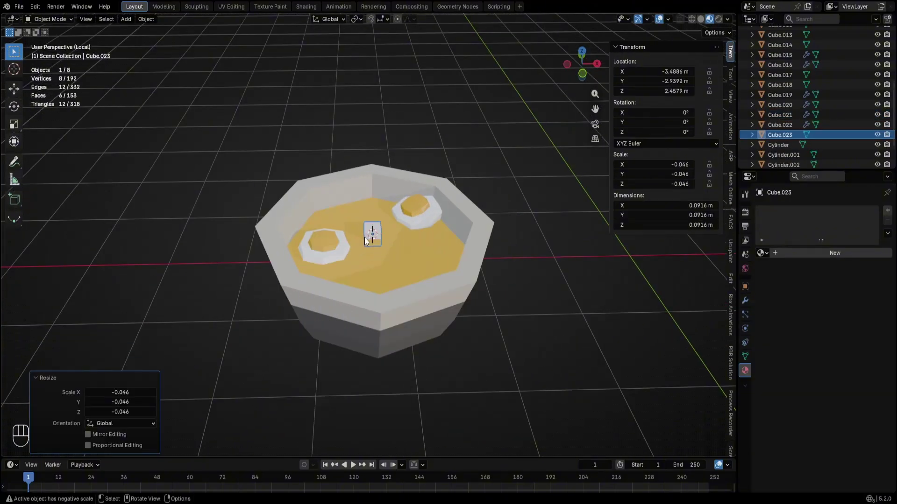
Shape the small cube with a level-1 subdivision, creased edges and a flattened height of about 0.061 m
scroll(365, 241, up, 4)
click(745, 300)
key(a)
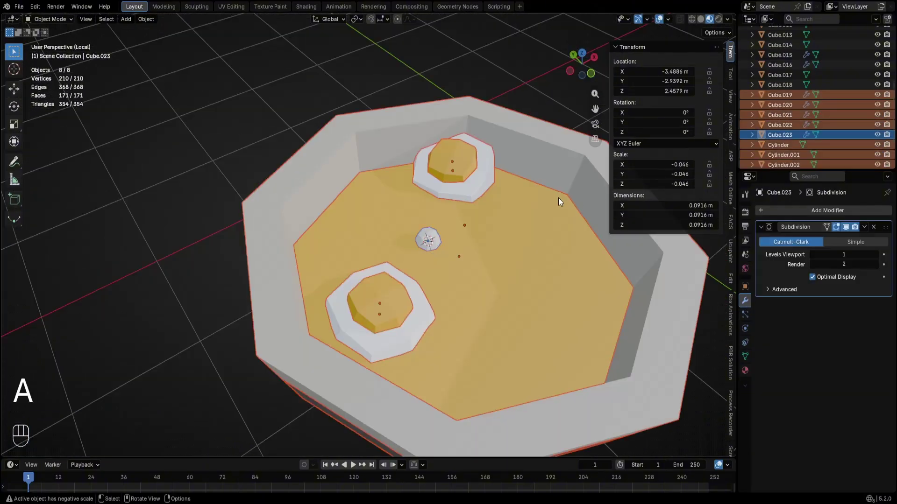
click(430, 231)
key(Tab)
drag(663, 168, 708, 168)
key(Tab)
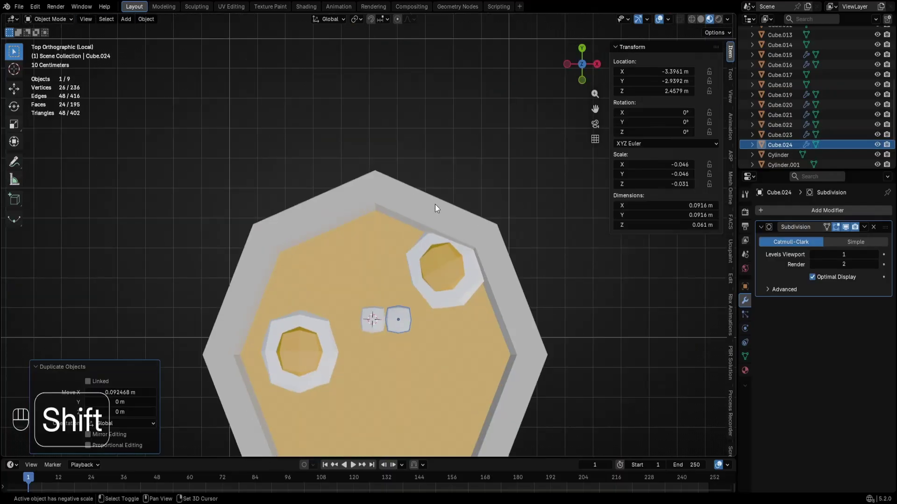
Place another duplicate of the small piece in front of the pair, turned about 25° and slightly tilted
shift+middle_drag(436, 203, 467, 152)
key(shift+d)
click(449, 225)
key(r)
click(439, 193)
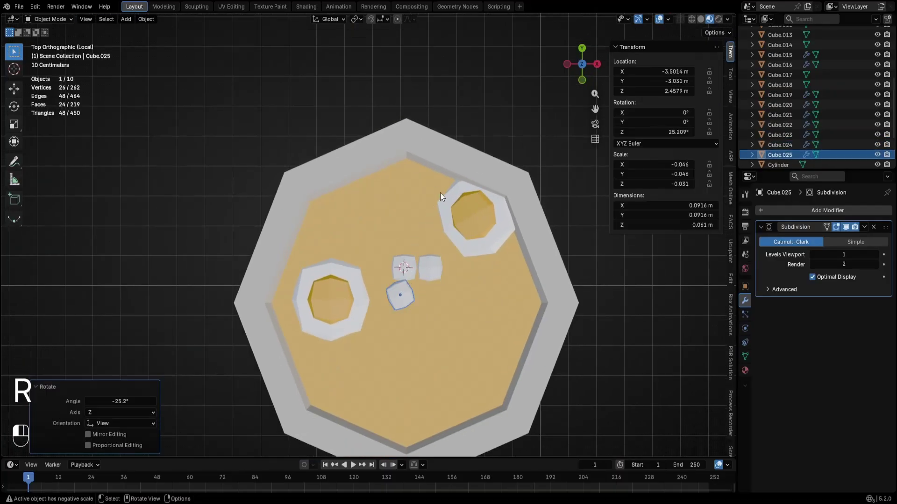
key(g)
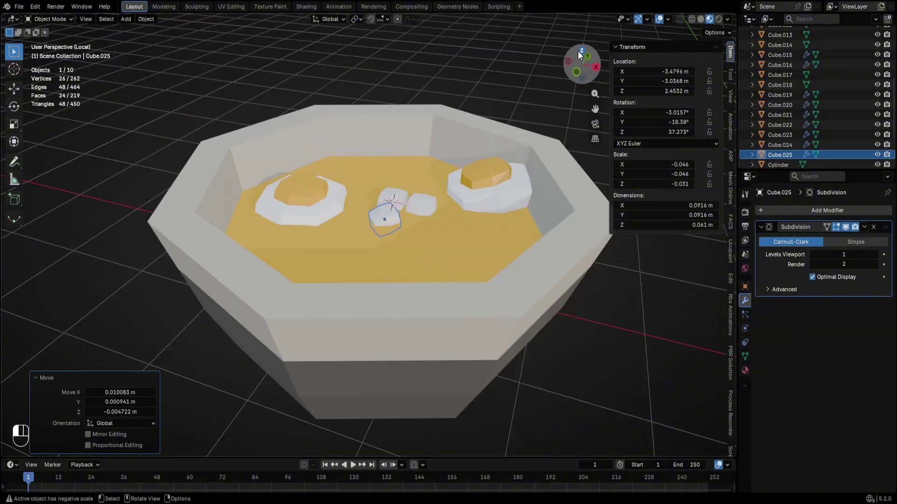
From the top view, duplicate the tilted piece to the far side of the group and rotate it
click(578, 51)
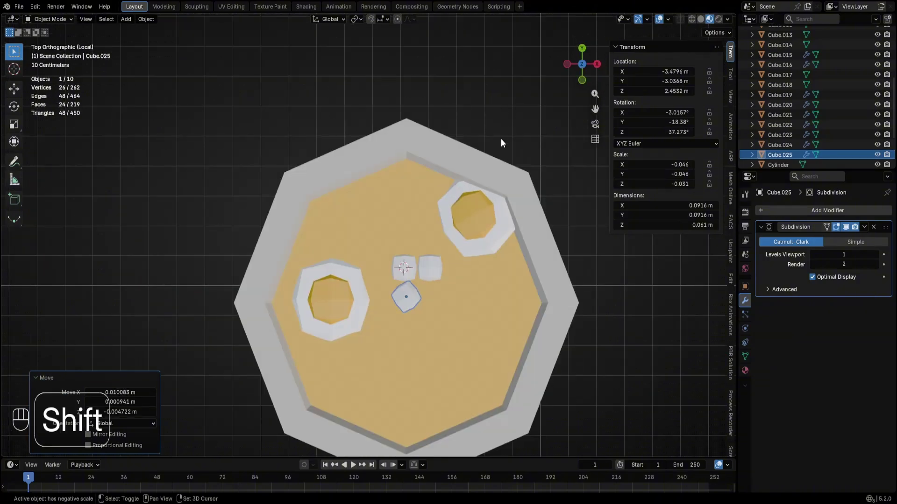
key(shift+d)
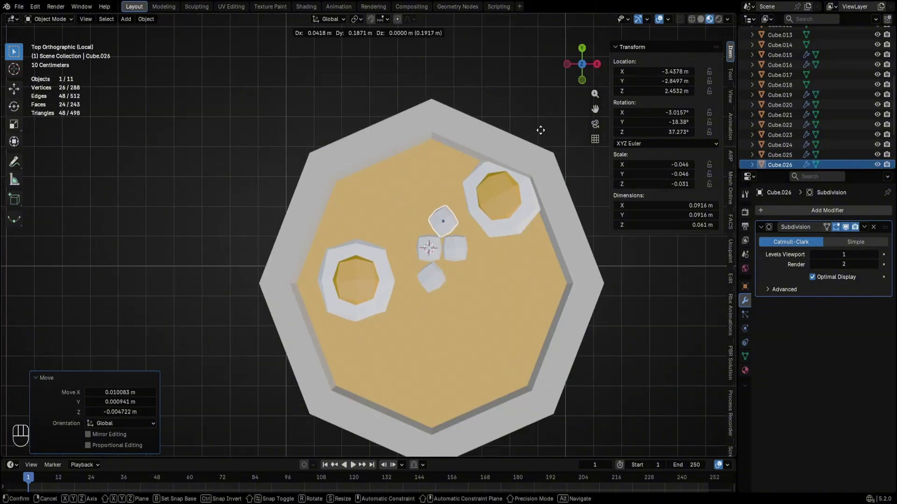
click(537, 137)
key(r)
click(521, 139)
Rotate the first small piece about 39° and nudge it closer into the group
click(438, 246)
key(r)
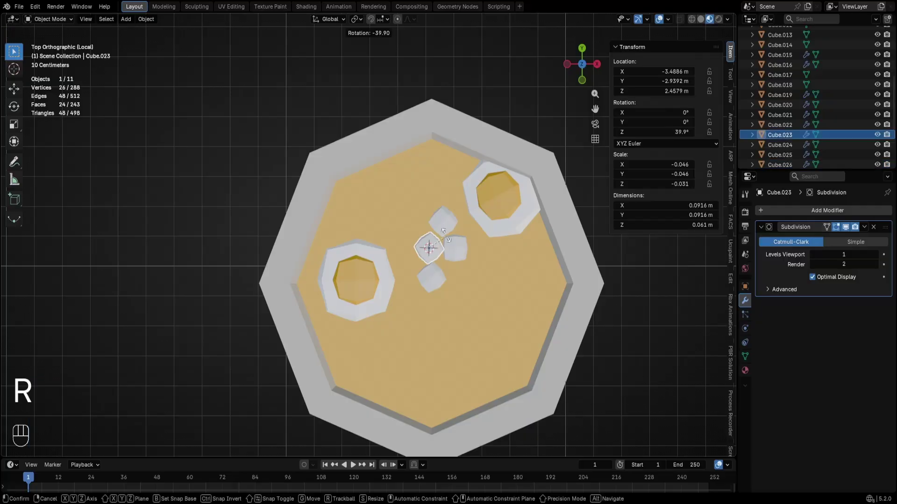
click(447, 237)
key(g)
click(446, 233)
Select all four small pieces in the soup and convert them to mesh
middle_drag(446, 233, 453, 184)
scroll(453, 184, up, 3)
click(471, 231)
shift+click(512, 198)
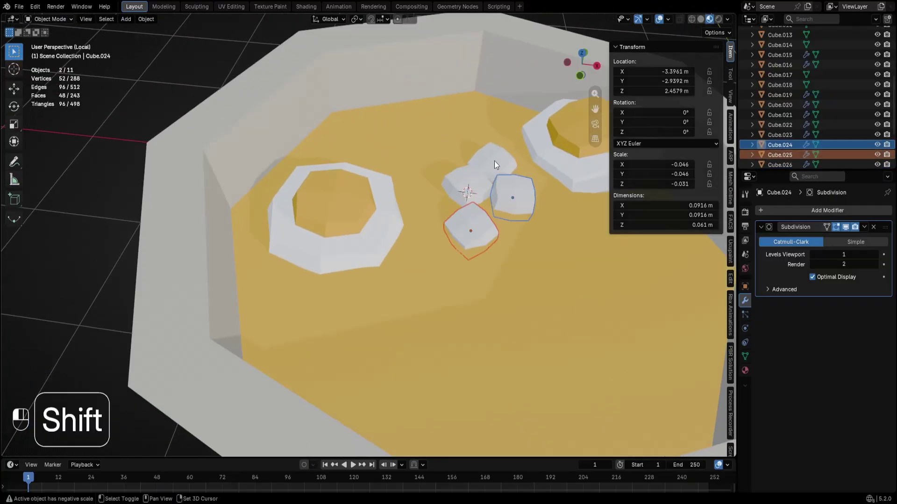
shift+click(494, 161)
shift+click(467, 187)
scroll(500, 206, down, 4)
right_click(496, 159)
mouse_move(425, 152)
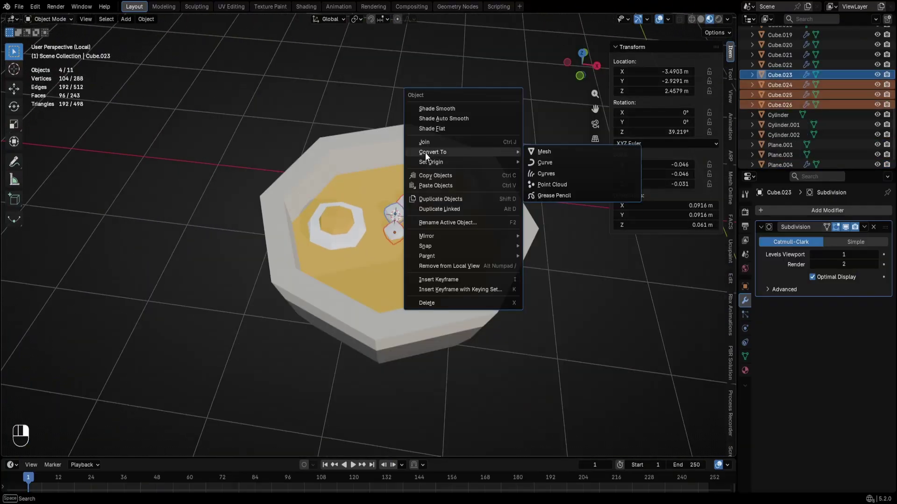
click(567, 151)
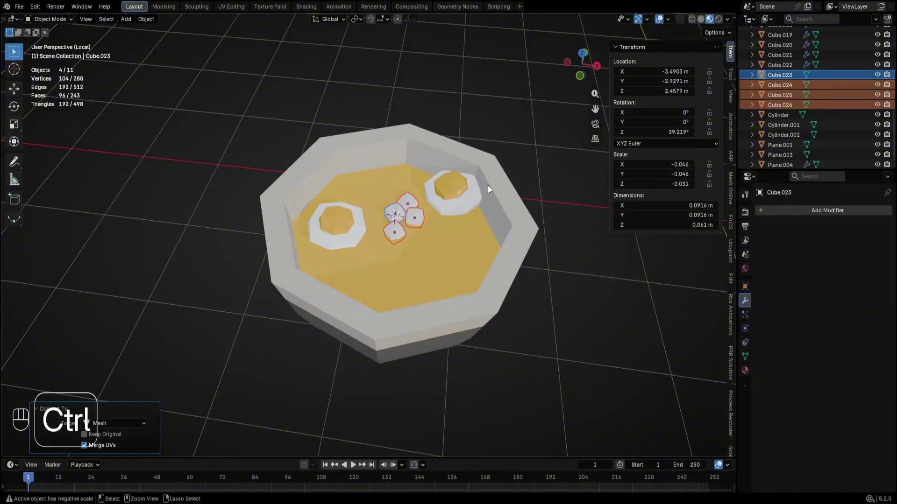
Join the four small pieces into a single object, undoing any stray move
key(ctrl+j)
shift+middle_drag(447, 196, 455, 188)
scroll(430, 214, up, 4)
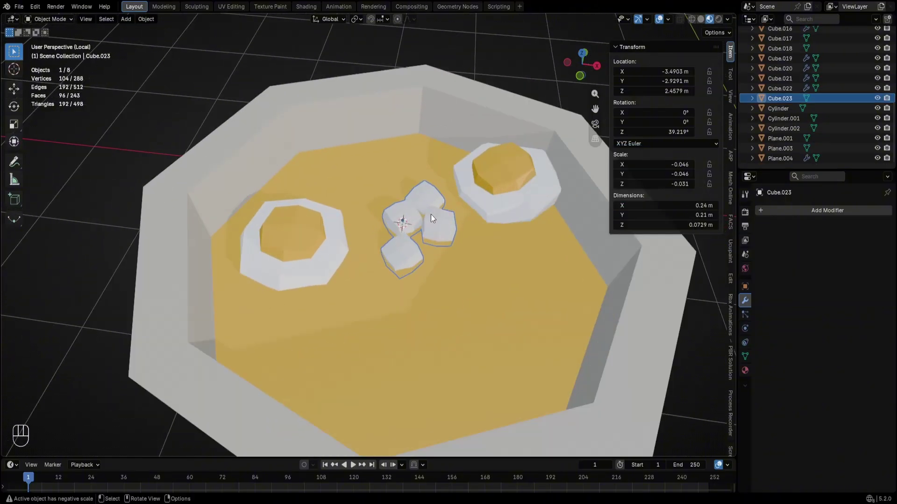
key(g)
key(ctrl+z)
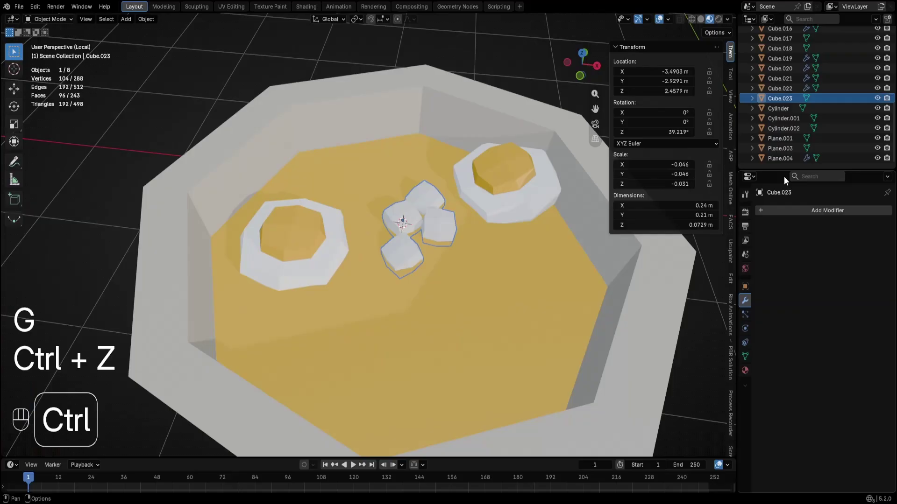
Give the joined pieces a new material with a slightly darkened leaf-green base color
click(800, 210)
click(745, 370)
click(829, 252)
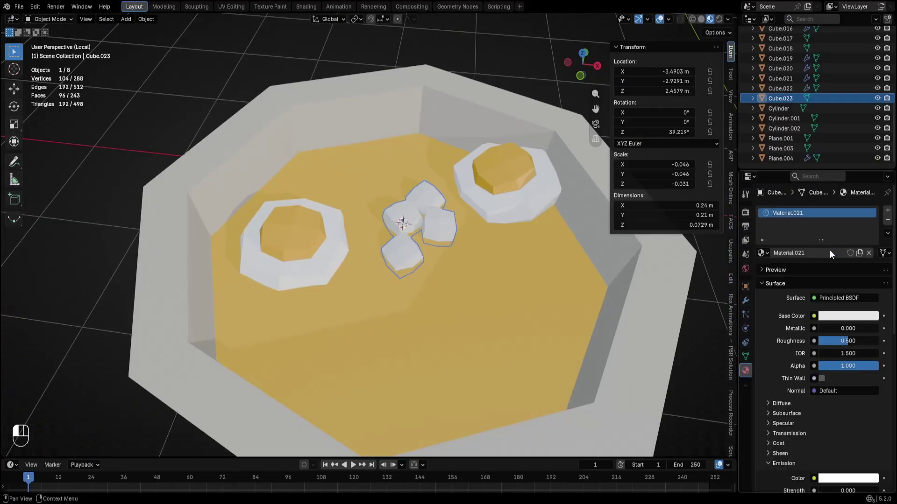
click(836, 316)
drag(825, 180, 815, 174)
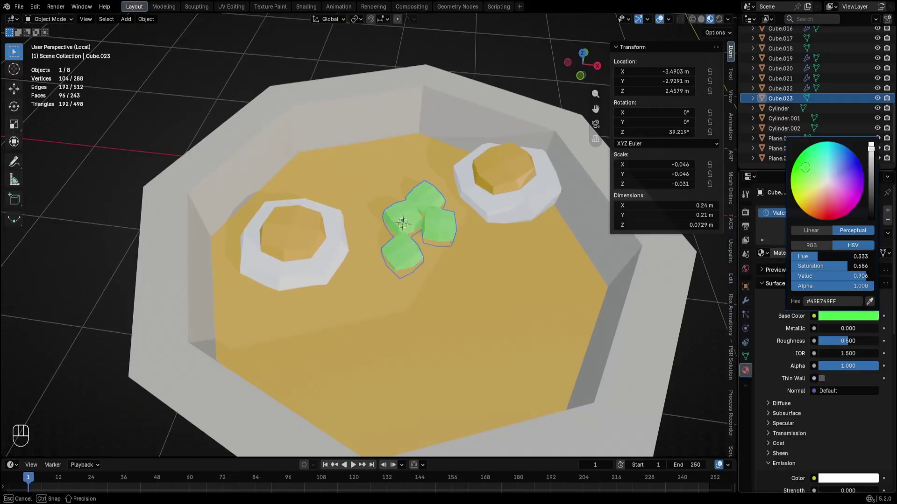
scroll(439, 210, down, 3)
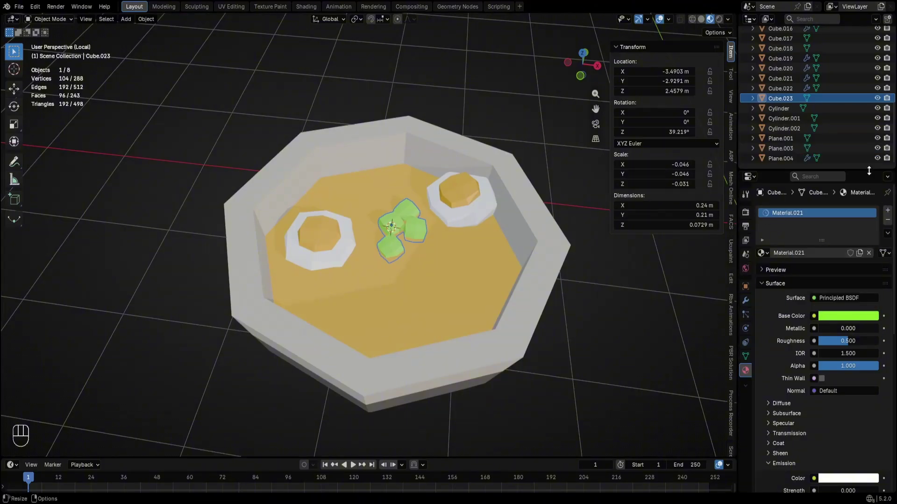
click(858, 320)
drag(876, 181, 876, 192)
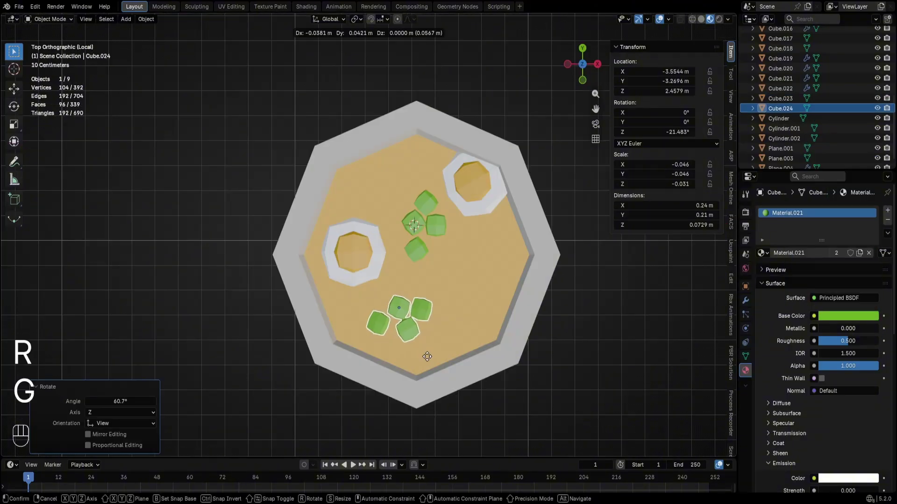
Place two duplicates of the green cluster, one near the bowl's front edge and one near its back edge, each rotated differently
click(417, 347)
key(r)
key(shift+d)
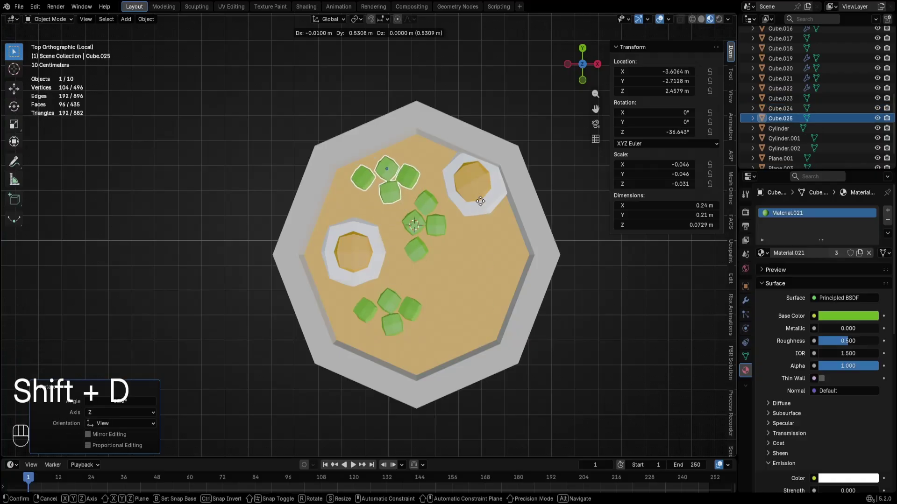
click(478, 200)
key(r)
click(471, 156)
key(g)
click(430, 170)
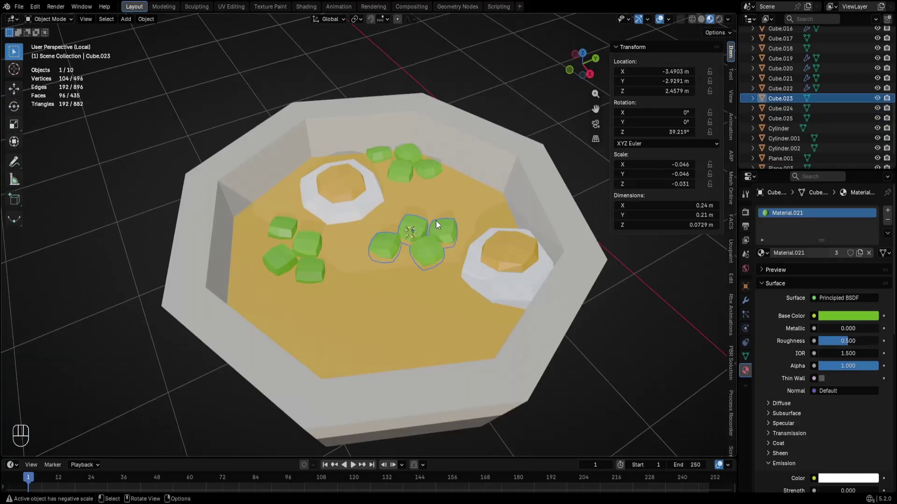
middle_drag(436, 220, 502, 224)
click(414, 270)
scroll(438, 252, down, 3)
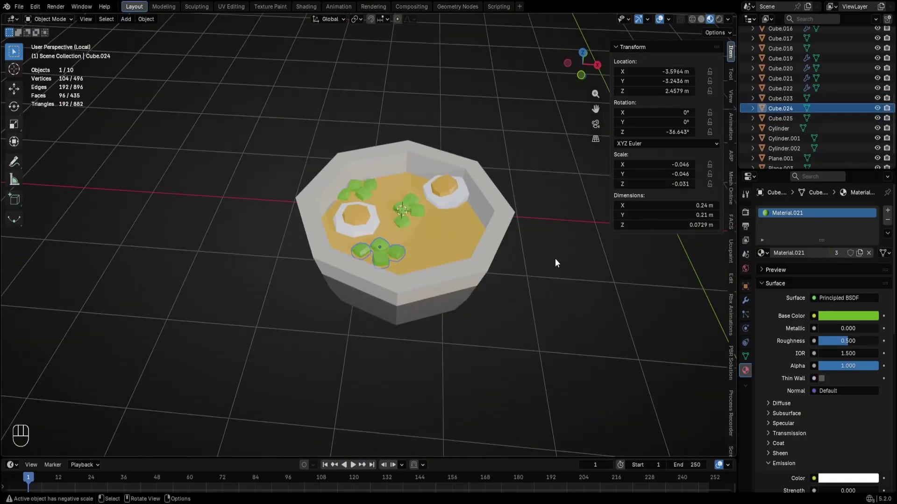
Reposition the green cluster behind the left egg, nudging it slightly toward the soup's center and lowering it about 0.025 m
scroll(549, 248, down, 1)
middle_drag(550, 248, 511, 278)
scroll(523, 253, up, 2)
click(374, 226)
key(g)
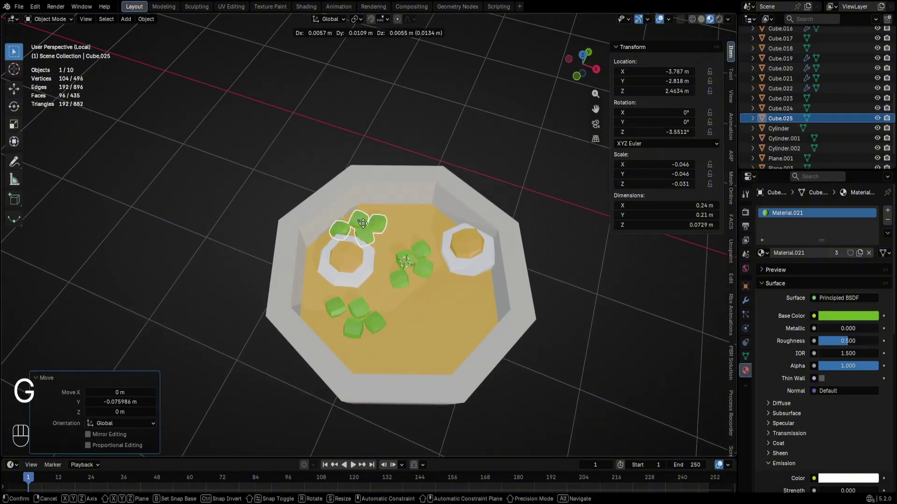
click(377, 224)
click(405, 241)
key(g)
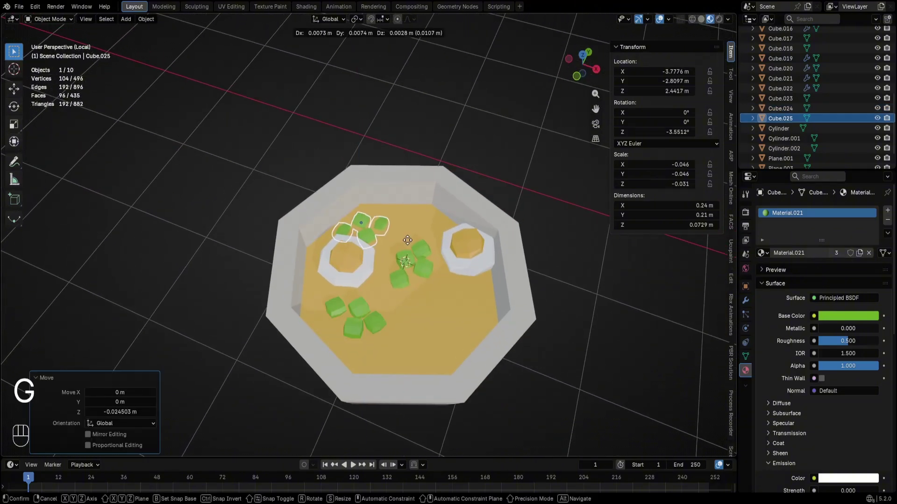
click(407, 240)
click(420, 161)
Add a plane near the bowl's back edge, rotate it 90° about X and scale it to about 0.24 m square
middle_drag(419, 161, 378, 175)
scroll(376, 199, up, 4)
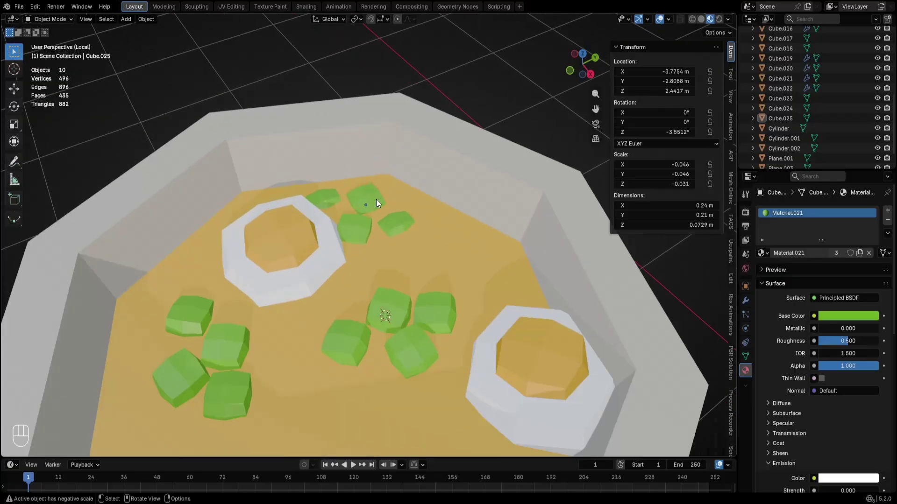
middle_drag(416, 200, 312, 203)
scroll(312, 203, down, 5)
shift+middle_drag(303, 205, 346, 233)
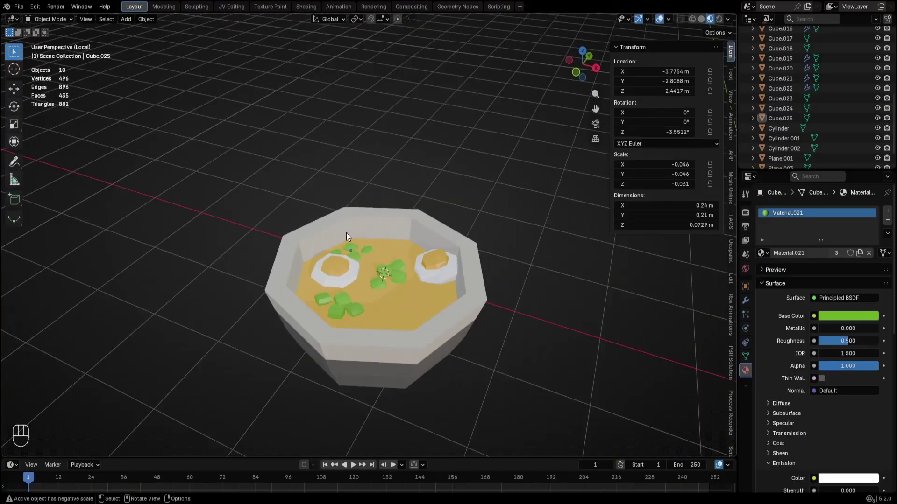
shift+middle_drag(407, 226, 400, 248)
shift+right_click(397, 254)
key(shift+a)
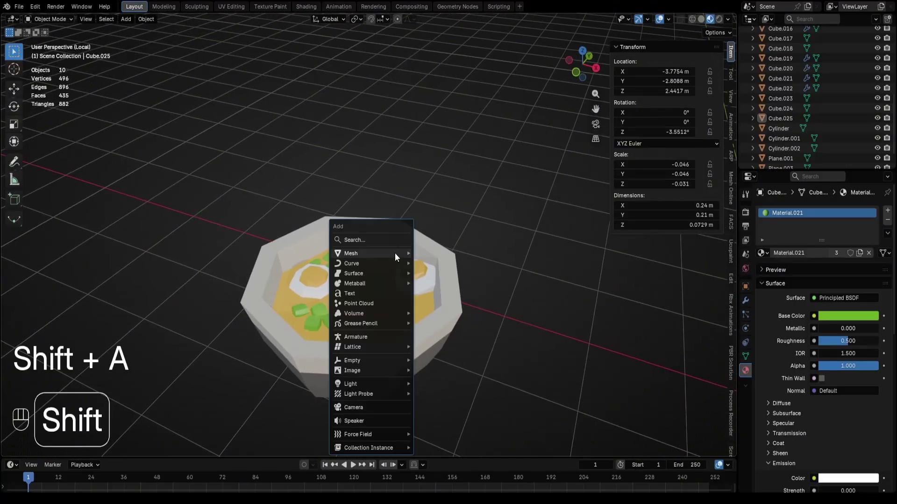
mouse_move(394, 254)
click(437, 255)
text(rx)
text(90)
key(Return)
key(s)
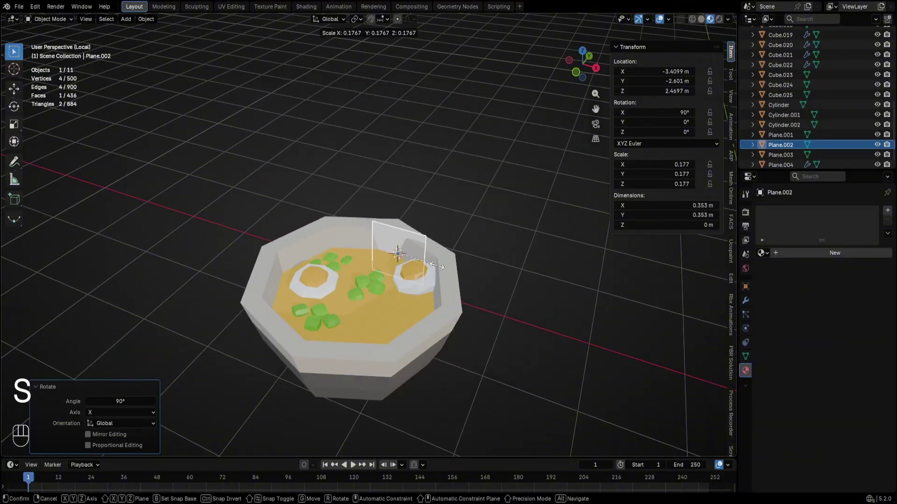
click(422, 239)
key(Tab)
key(Tab)
Move the plane up to the bowl's back wall, tilt it outward in Edit Mode, and narrow it along X to about 0.144 m
key(g)
alt+middle_drag(405, 242, 460, 256)
click(439, 182)
click(577, 69)
key(Tab)
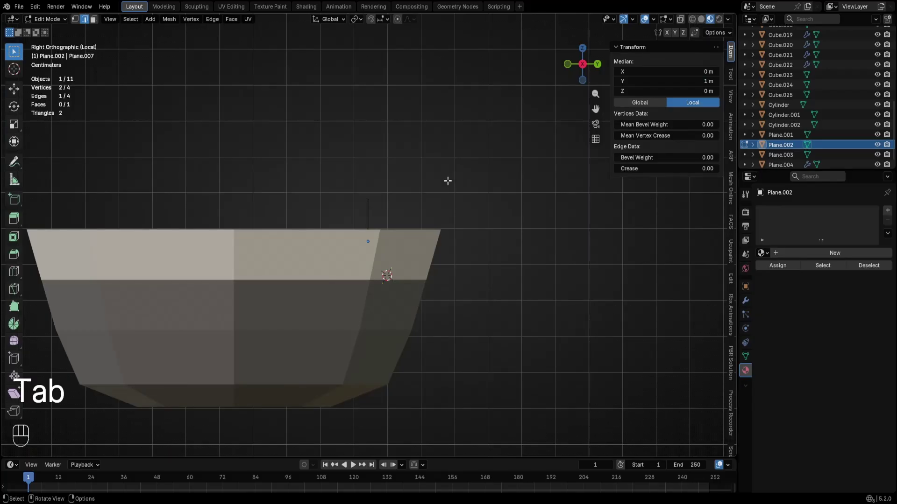
key(r)
click(402, 200)
key(Tab)
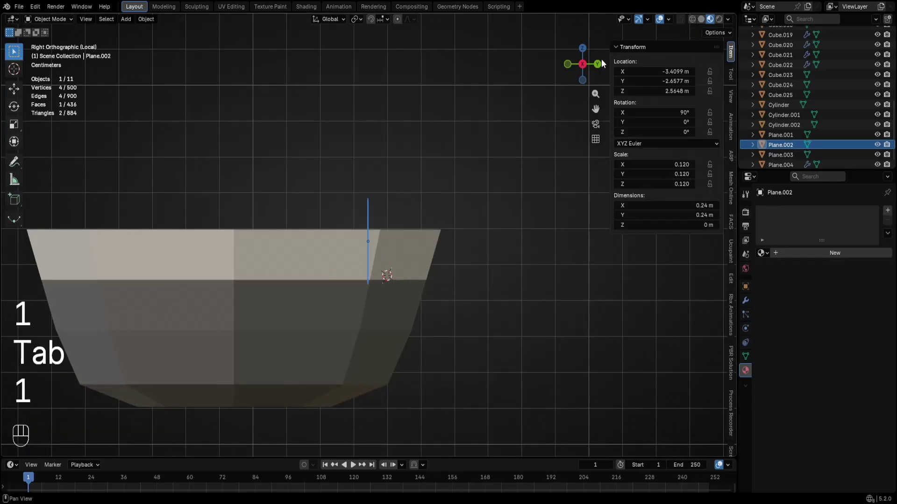
key(Tab)
key(1)
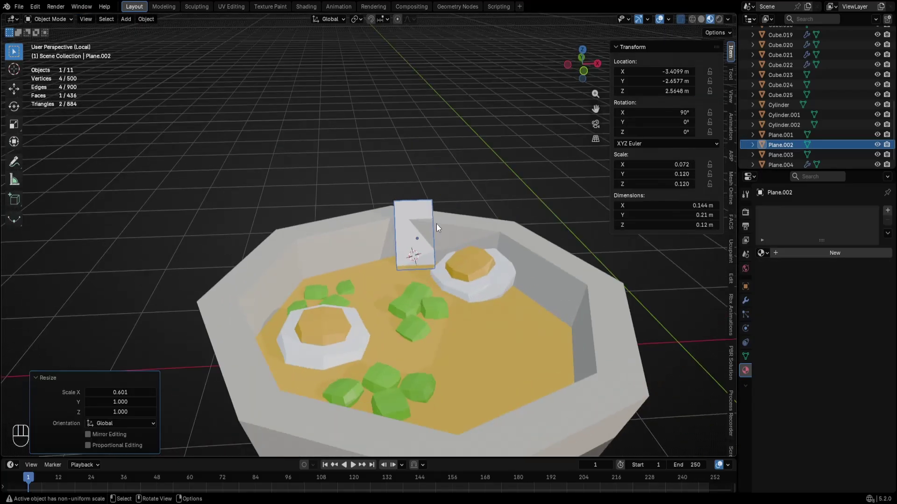
Shift the narrow plane along the bowl's back wall and lean it back to about 103° X rotation
key(g)
key(r)
key(x)
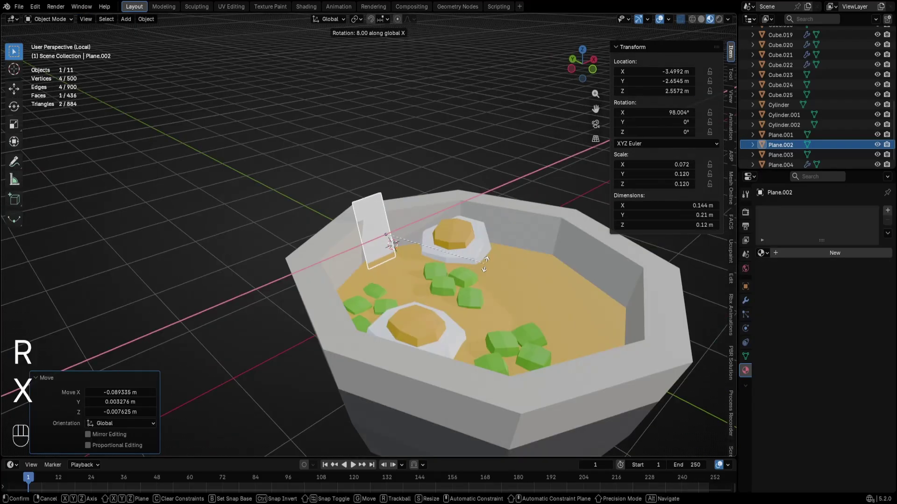
click(483, 272)
key(g)
key(x)
key(y)
click(486, 279)
Give the leaning plane a new material with a dark gray base color of about #2C2C2C
middle_drag(477, 262, 428, 264)
click(821, 252)
click(848, 316)
drag(870, 192, 871, 205)
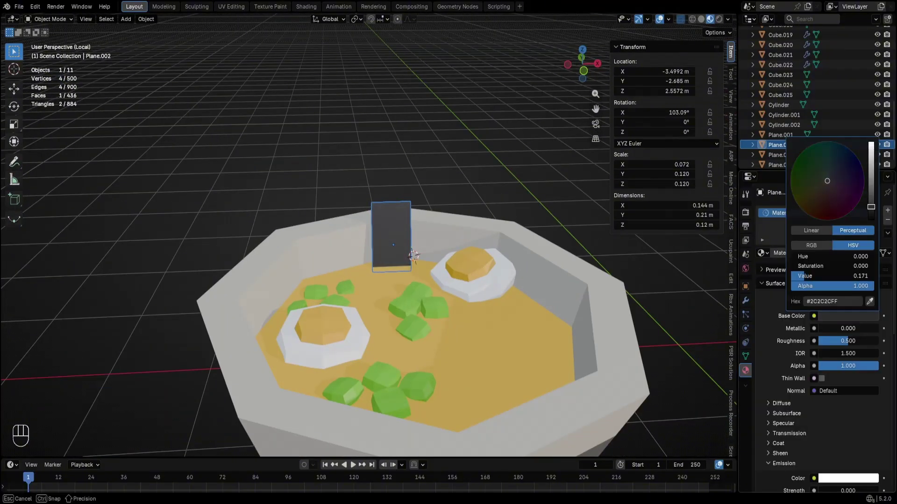
Extrude the plane's upper edge upward and scale the new edge to about 0.67 along X for a tapered tip
middle_drag(467, 234, 397, 230)
key(Tab)
key(2)
click(405, 216)
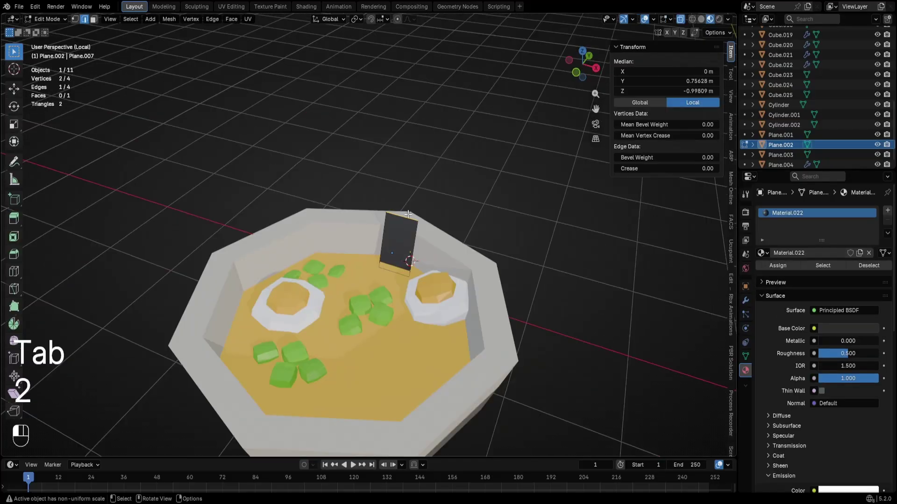
key(e)
click(469, 202)
middle_drag(470, 203, 451, 176)
key(s)
key(x)
click(479, 179)
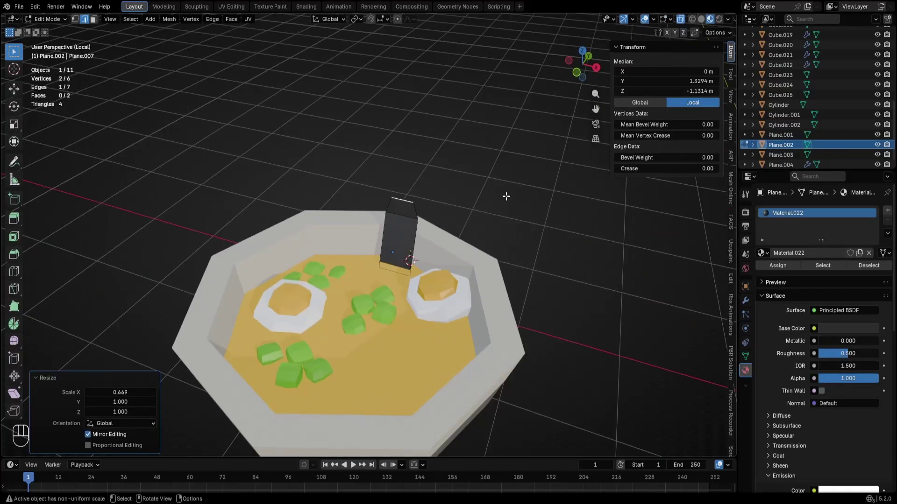
Shift the tapered upper edge along Y to bend the tip of the dark sheet
middle_drag(507, 196, 458, 190)
key(g)
key(y)
click(471, 197)
key(Tab)
Add a Solidify modifier to the dark sheet with a thickness of about 0.17 m
click(747, 301)
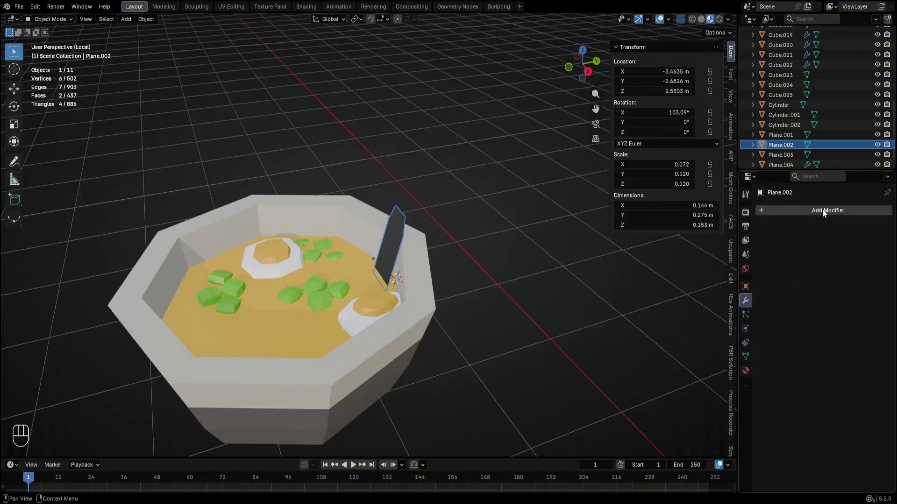
click(822, 209)
text(s)
click(734, 232)
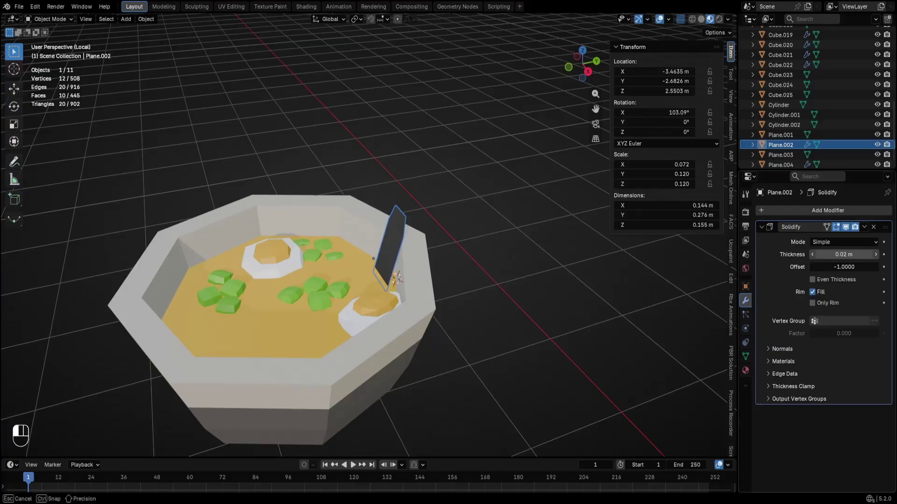
drag(843, 254, 822, 254)
Duplicate the dark sheet, rotate the copy about 22.5° around Z and place it beside the original along the back wall
key(KP_7)
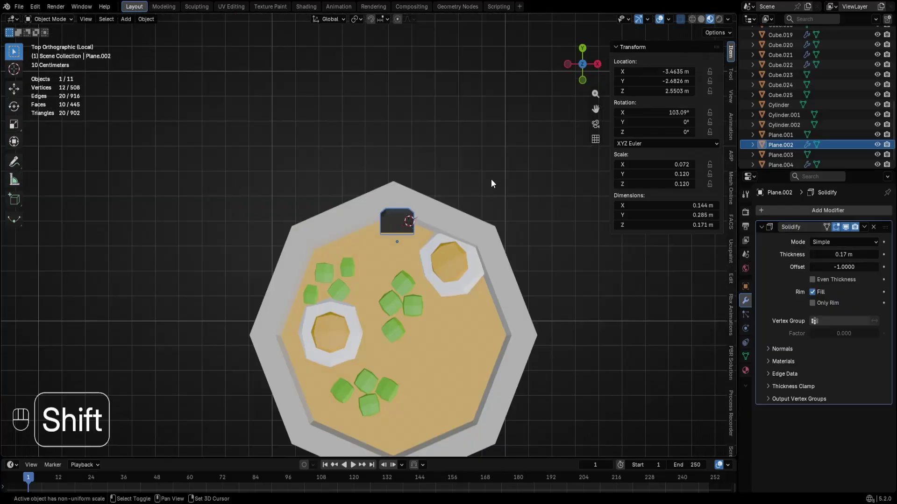
key(shift+d)
click(465, 182)
key(r)
click(443, 139)
key(g)
click(450, 151)
Shorten both dark sheets along Z and lower them together by about 0.016 m into the soup
shift+click(397, 220)
middle_drag(450, 238, 470, 151)
key(s)
key(z)
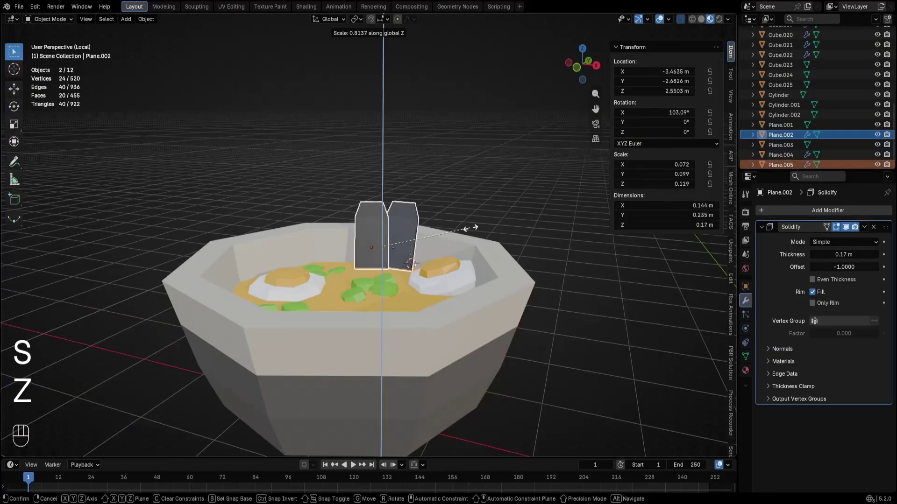
click(451, 220)
key(g)
key(z)
click(454, 223)
scroll(455, 220, down, 5)
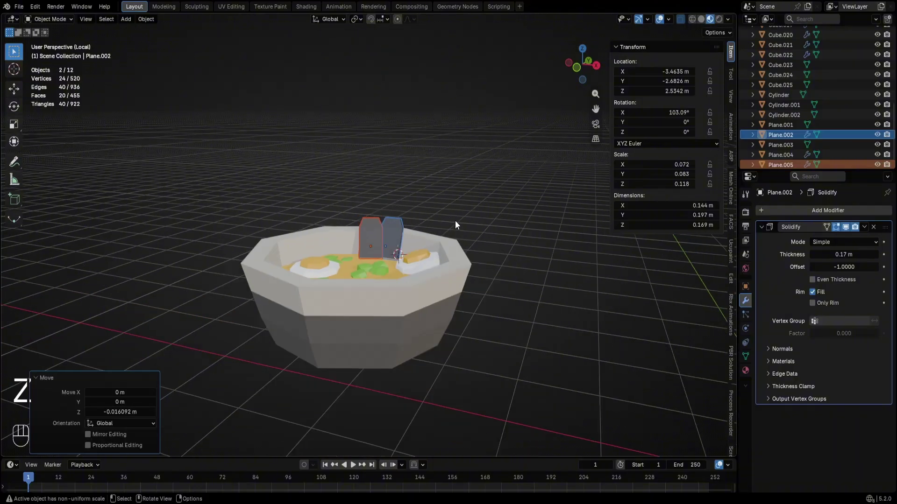
click(441, 226)
middle_drag(440, 226, 464, 154)
click(389, 232)
click(451, 226)
key(KP_7)
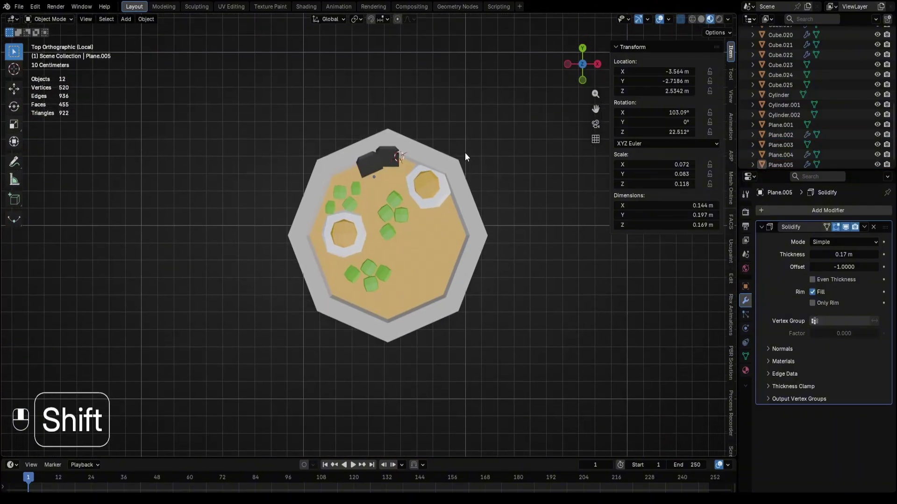
scroll(462, 197, up, 3)
key(shift+a)
key(shift+a)
mouse_move(431, 263)
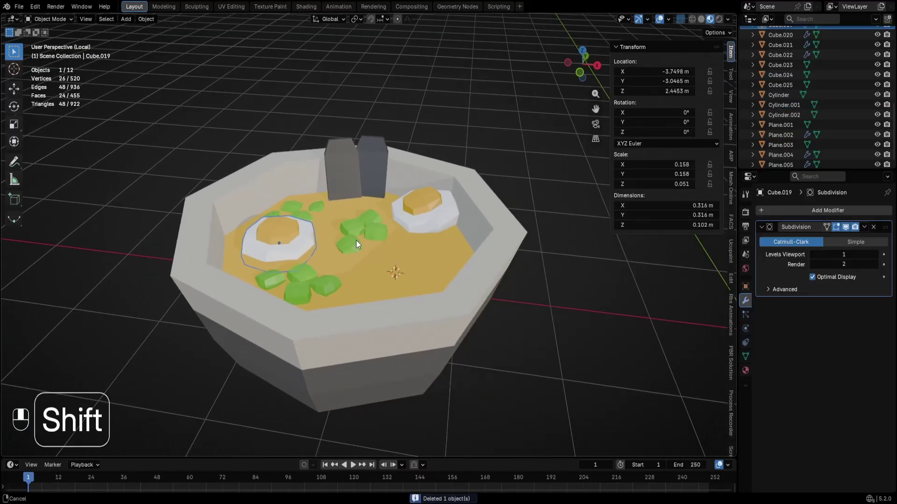
Duplicate the left egg's white along X to the opposite side of the bowl and scale the copy up by about 1.2
key(shift+d)
key(x)
click(460, 216)
middle_drag(460, 216, 519, 252)
key(s)
click(552, 259)
Remove the shared egg-white material from the enlarged copy
middle_drag(445, 202, 457, 221)
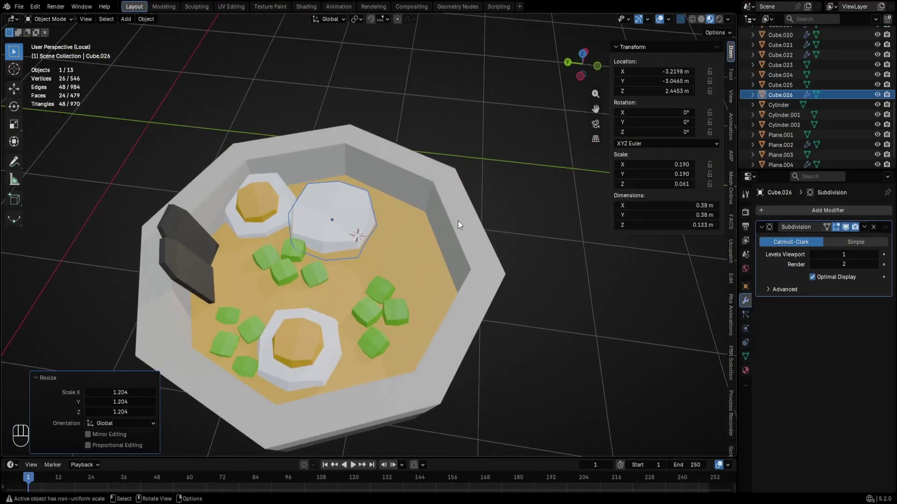
click(745, 370)
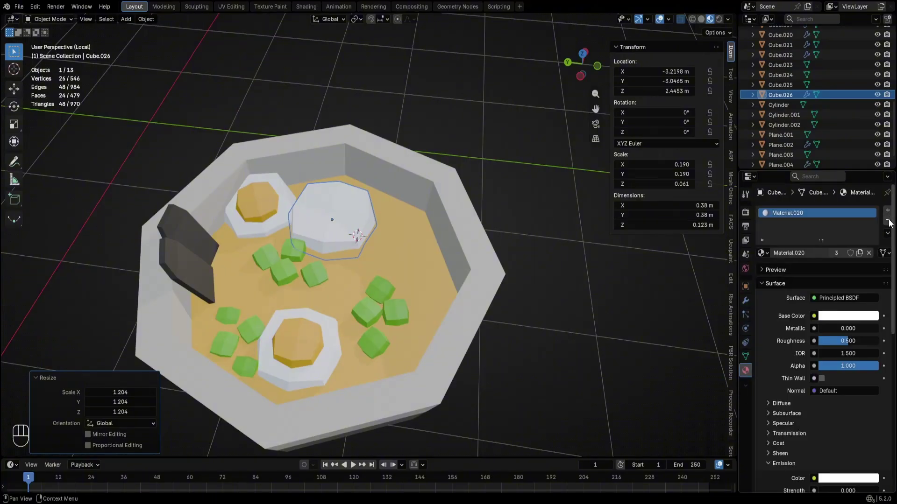
click(888, 220)
Duplicate the enlarged piece along Y and rotate the copy so it leans over the first piece
key(shift+d)
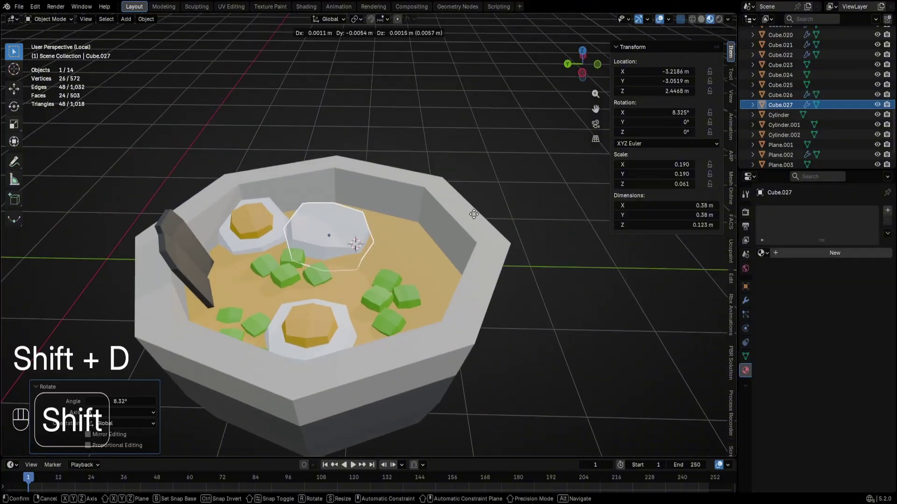
key(x)
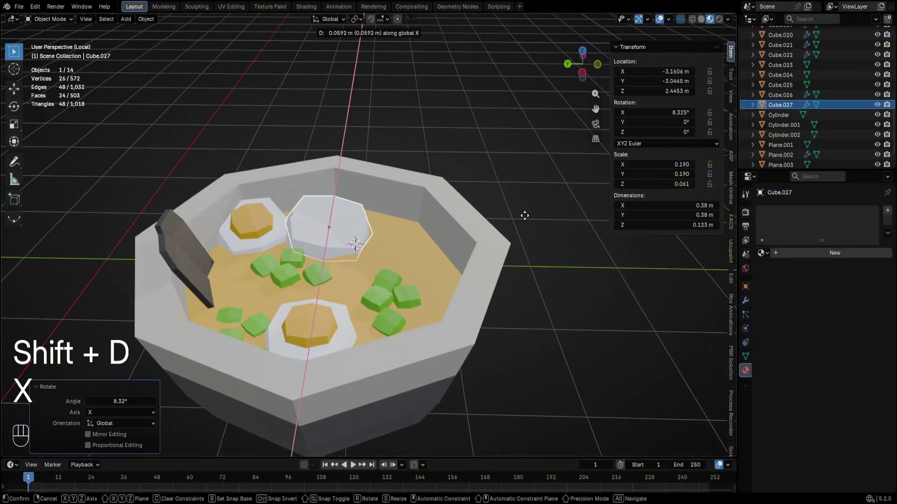
key(y)
click(525, 219)
key(r)
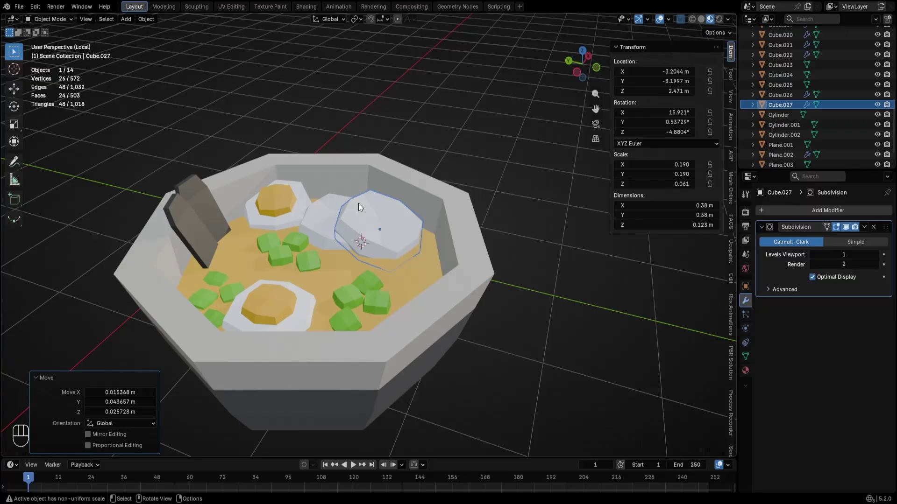
Convert the two overlapping white pieces to mesh and join them into one object
shift+click(316, 224)
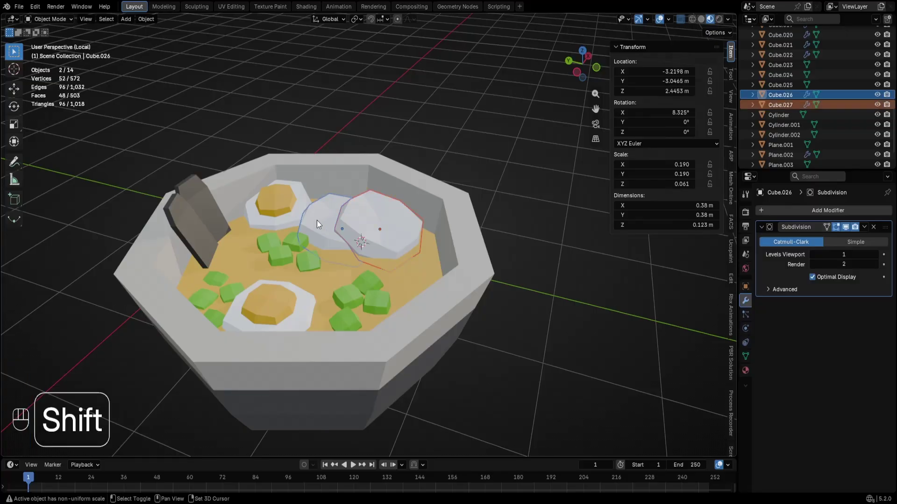
right_click(383, 213)
mouse_move(420, 214)
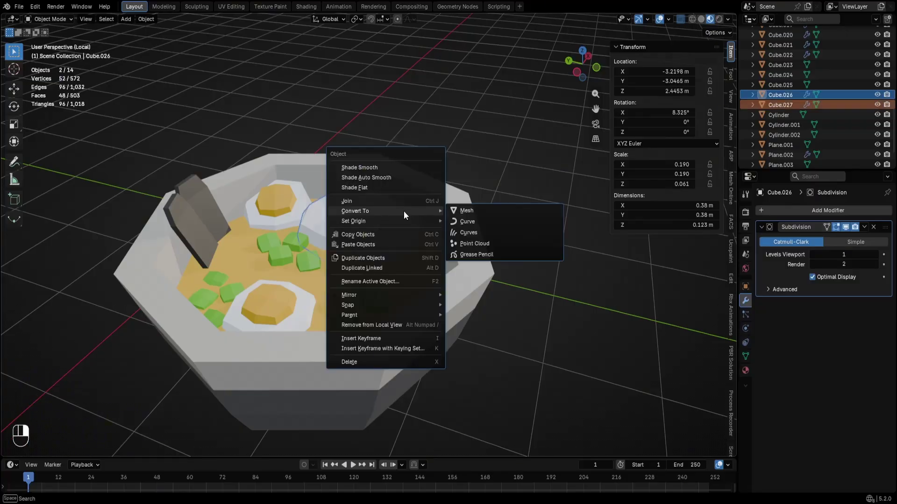
click(466, 211)
middle_drag(466, 210, 414, 213)
key(ctrl+j)
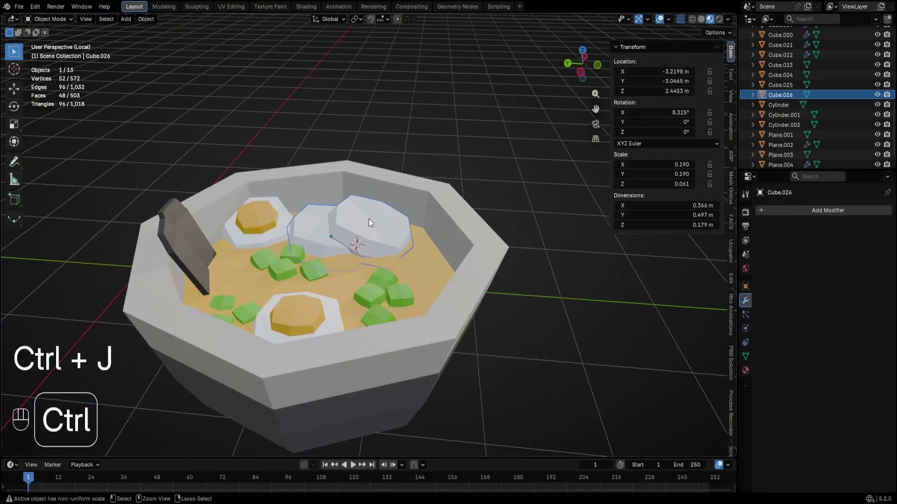
Give the joined pieces a new material with a red base color of about #E7412A
click(307, 235)
click(745, 370)
click(804, 252)
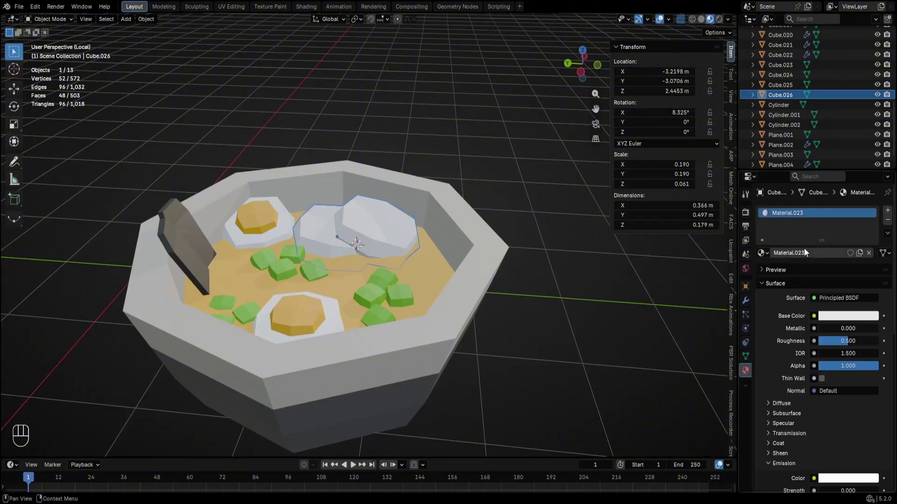
click(841, 317)
drag(828, 186, 827, 207)
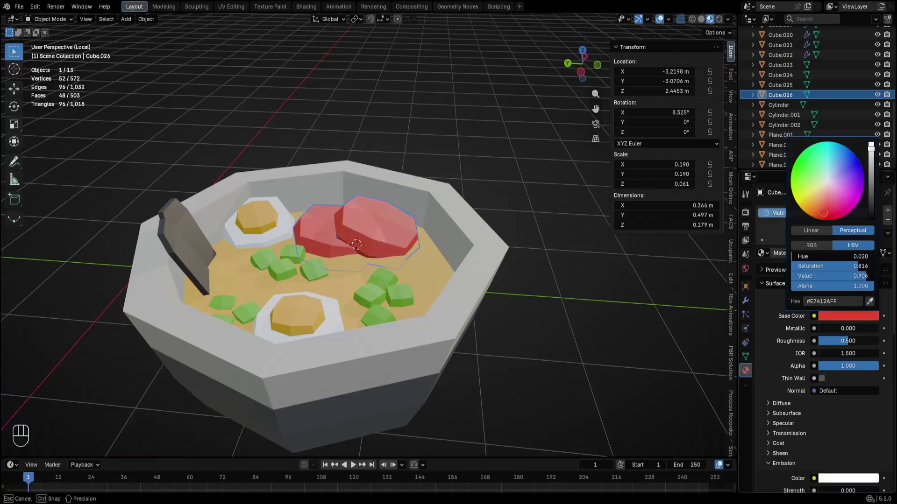
Leave the isolated view to show the whole stall, then try moving the selected bowl parts and undo the move
middle_drag(525, 170, 494, 220)
scroll(481, 176, down, 3)
key(KP_Divide)
scroll(464, 223, down, 4)
middle_drag(545, 237, 412, 170)
key(ctrl+shift+z)
key(g)
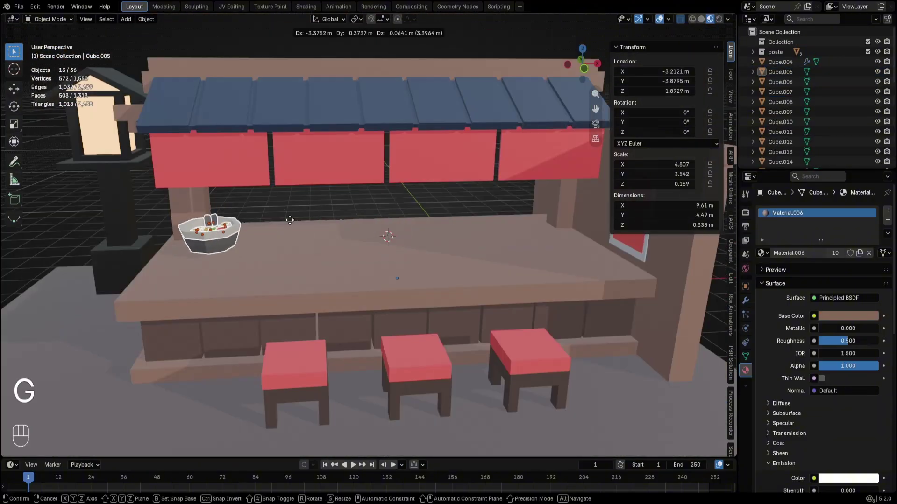
key(ctrl+z)
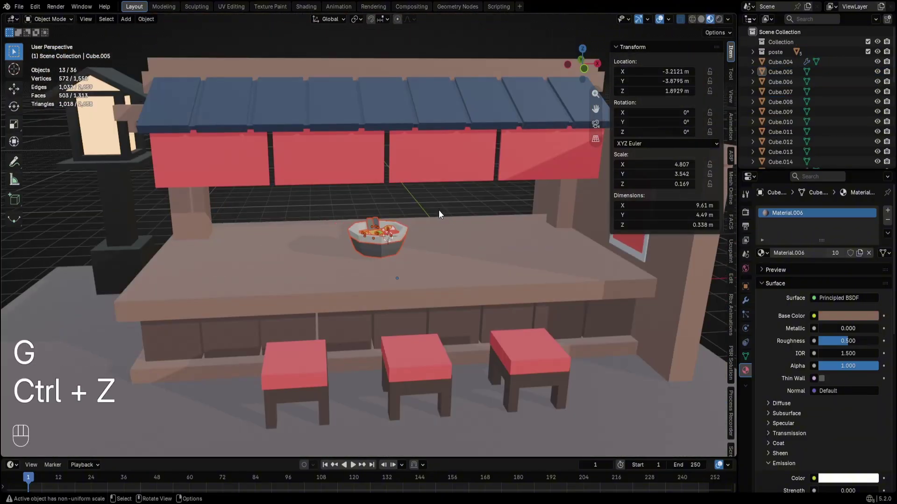
Move the selected bowl and its contents into a new collection named Pote
key(m)
click(399, 211)
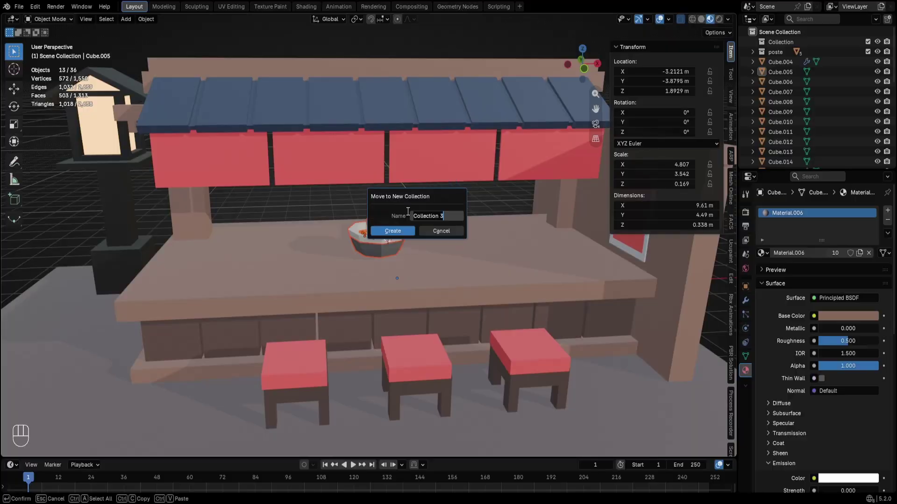
text(Pote)
key(Return)
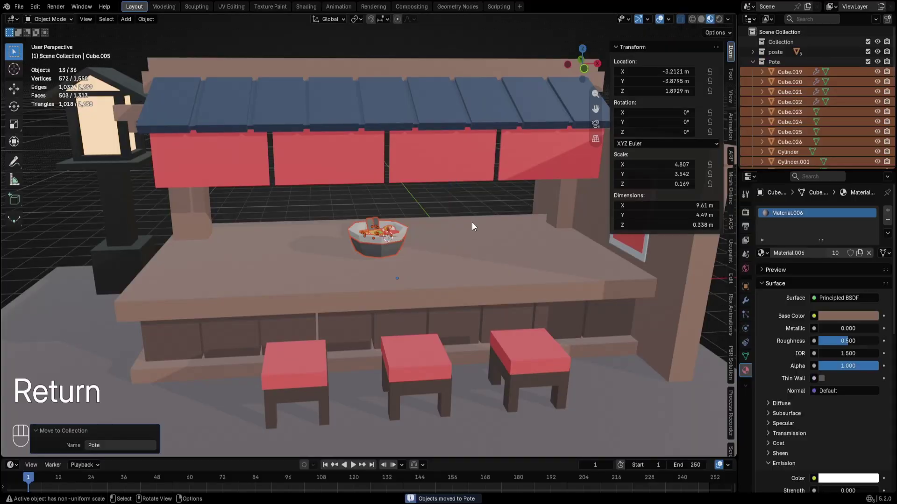
key(ctrl+z)
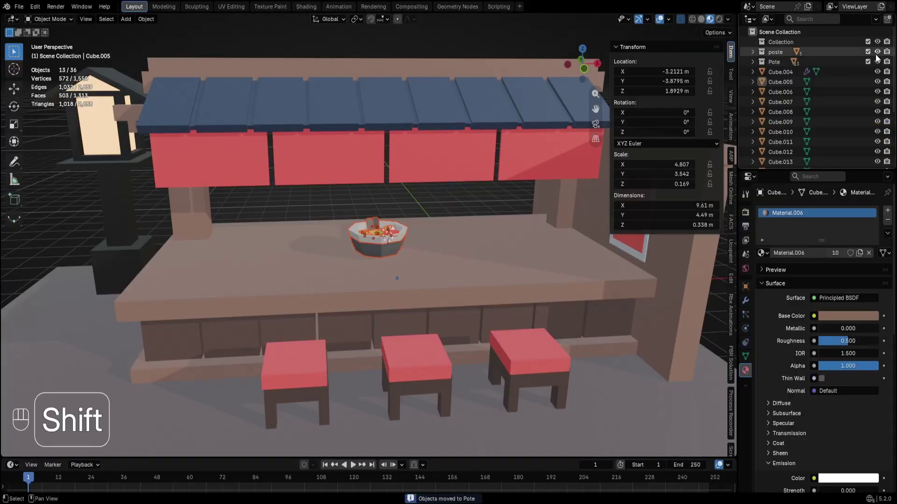
Toggle the visibility of the poste and Pote collections to check which objects each one contains
click(877, 52)
shift+click(877, 61)
shift+click(877, 52)
scroll(535, 206, down, 6)
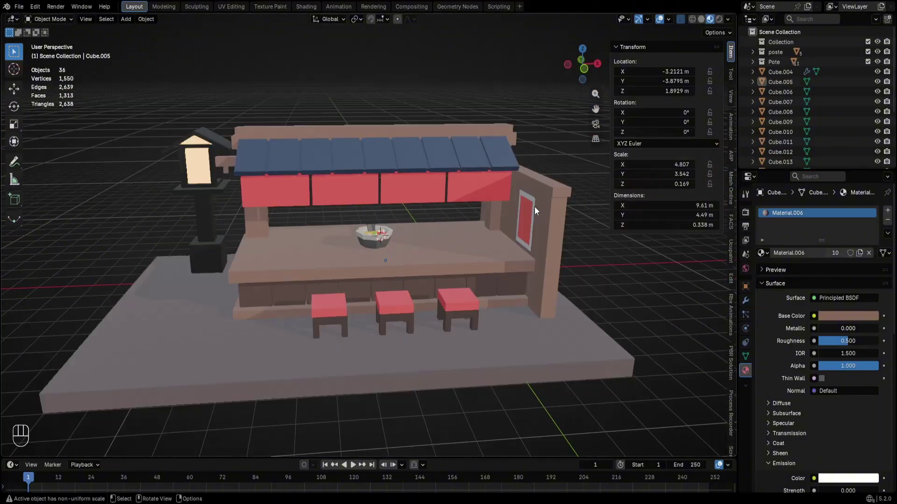
Move the three stools' red seats and dark legs into a new collection named Bancos and collapse it
shift+middle_drag(466, 283, 508, 239)
scroll(472, 236, up, 8)
click(443, 234)
shift+click(450, 208)
scroll(465, 208, down, 4)
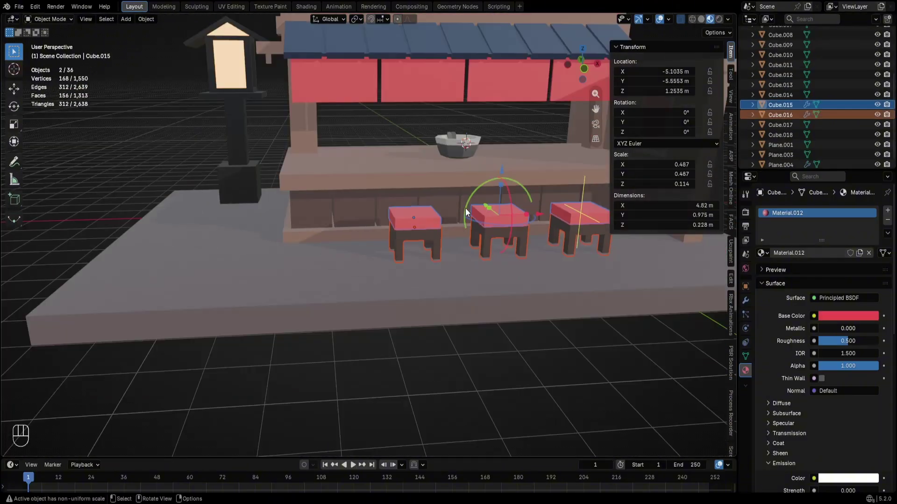
key(m)
click(463, 209)
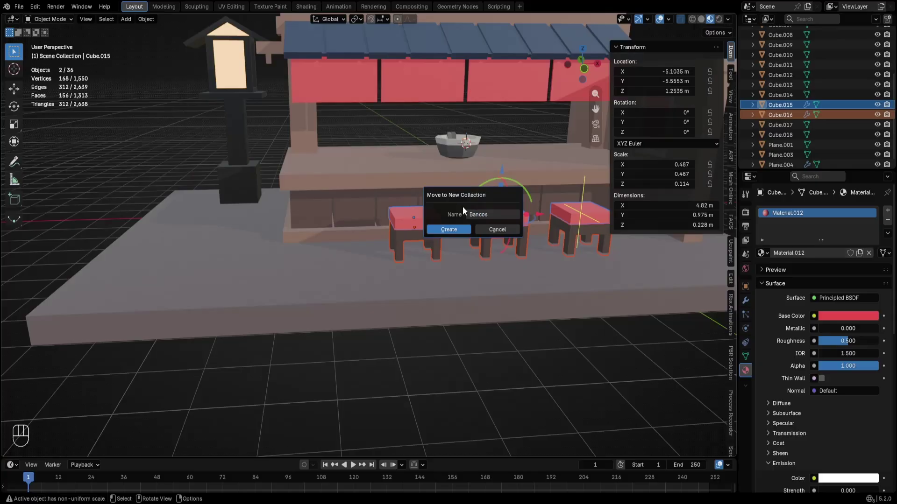
key(Return)
scroll(794, 102, up, 5)
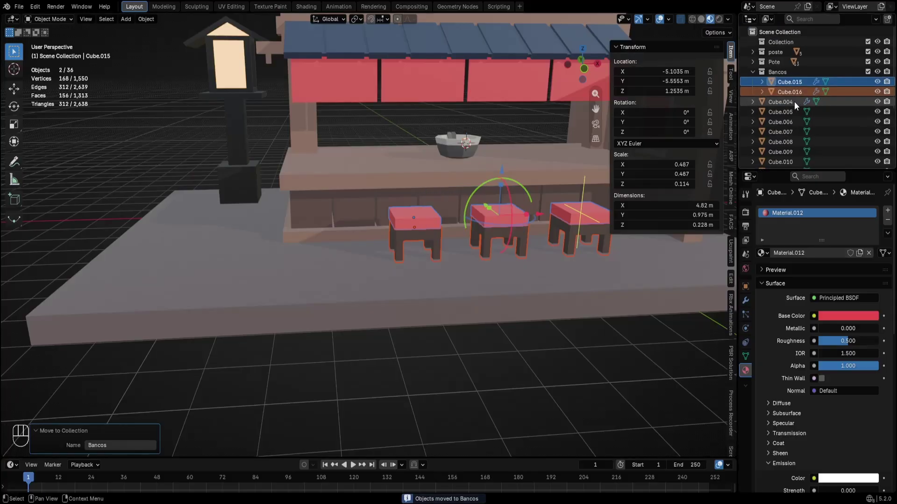
click(751, 72)
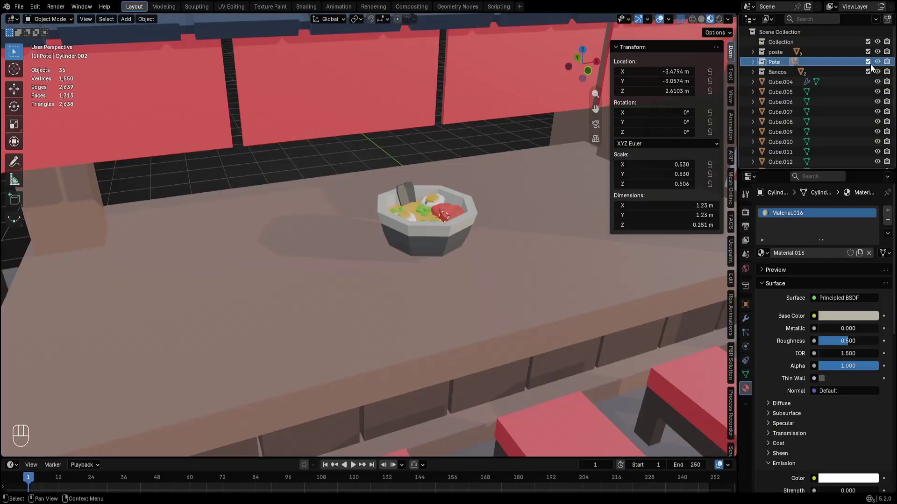
Select all objects in the Pote collection, move them about -0.905 m along Y and enlarge them about 1.28 times
shift+click(877, 62)
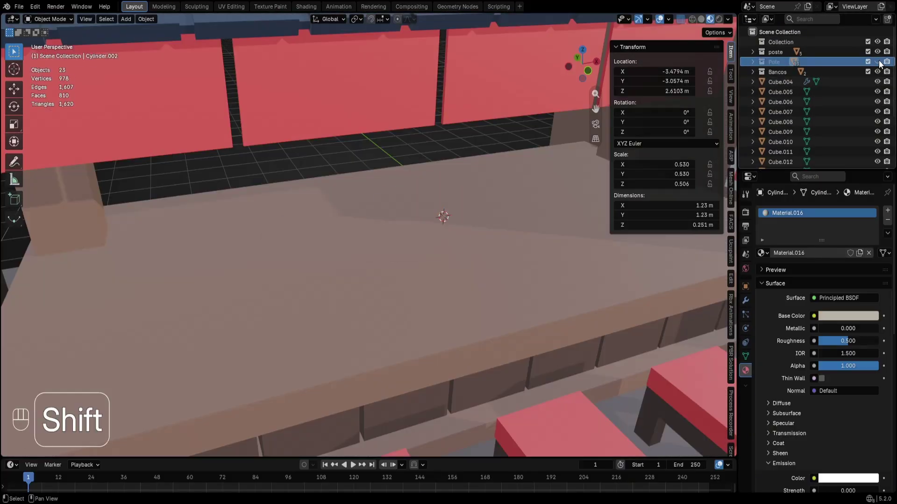
shift+click(880, 63)
right_click(780, 62)
click(720, 103)
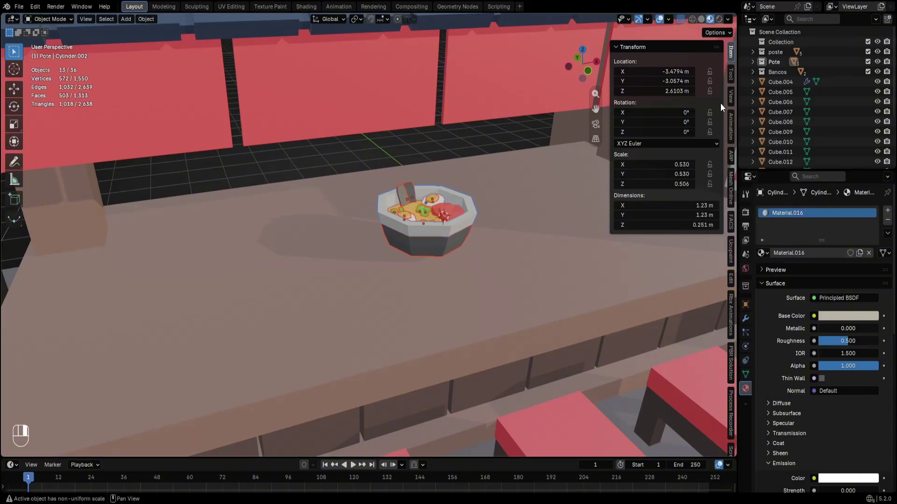
scroll(532, 200, down, 6)
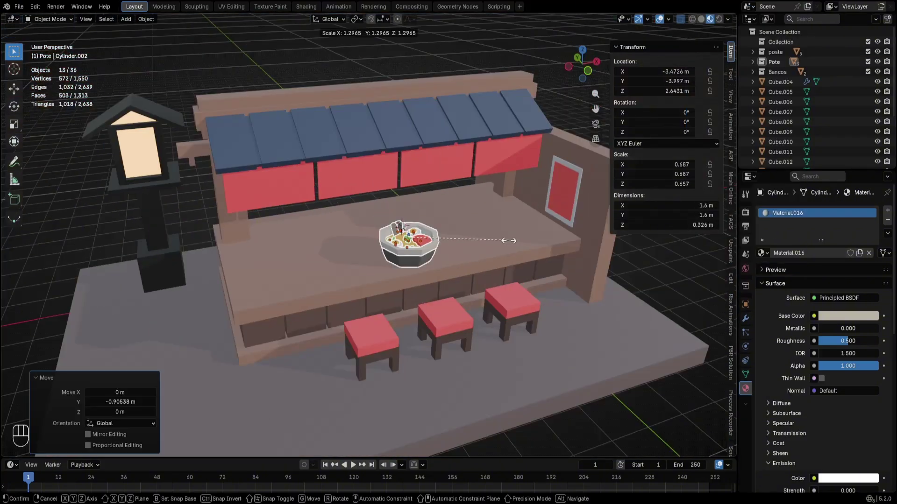
click(507, 241)
shift+middle_drag(507, 242, 506, 222)
key(s)
click(505, 223)
Move the bowl with its contents about 0.198 m along X and raise it about 0.196 m above the counter
key(g)
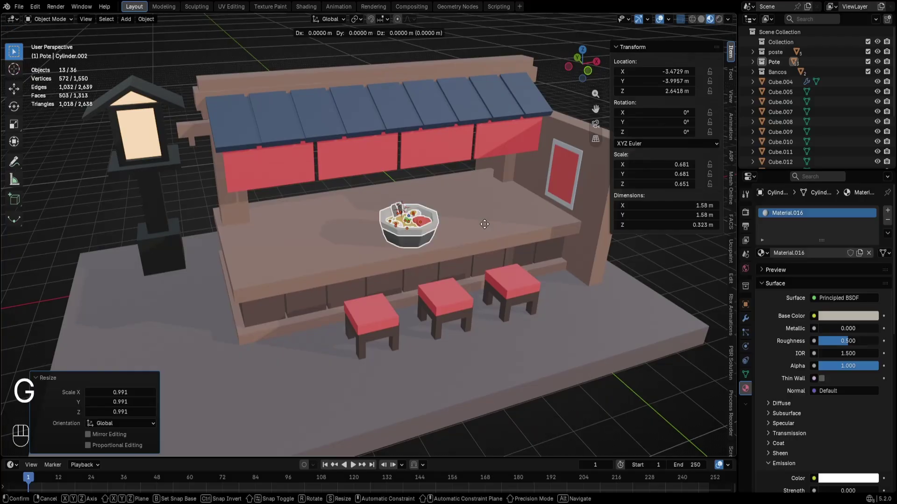
key(x)
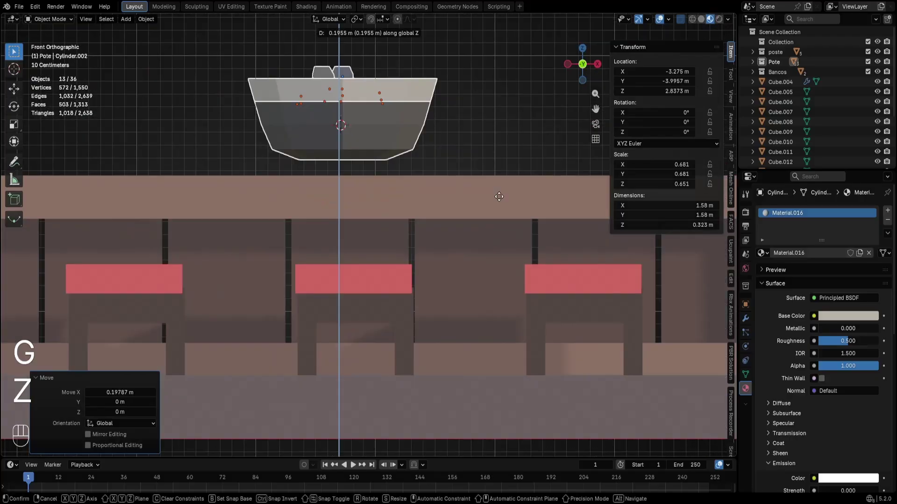
click(500, 198)
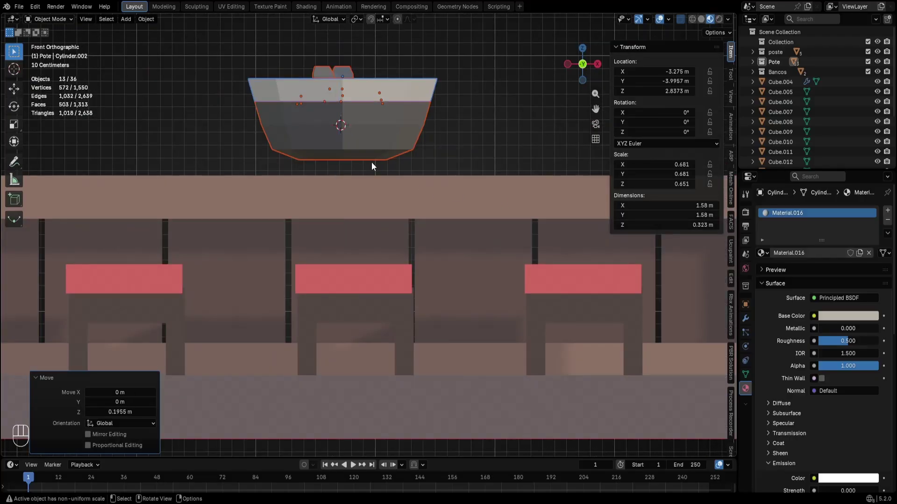
key(shift+a)
mouse_move(371, 163)
click(449, 206)
key(s)
click(430, 175)
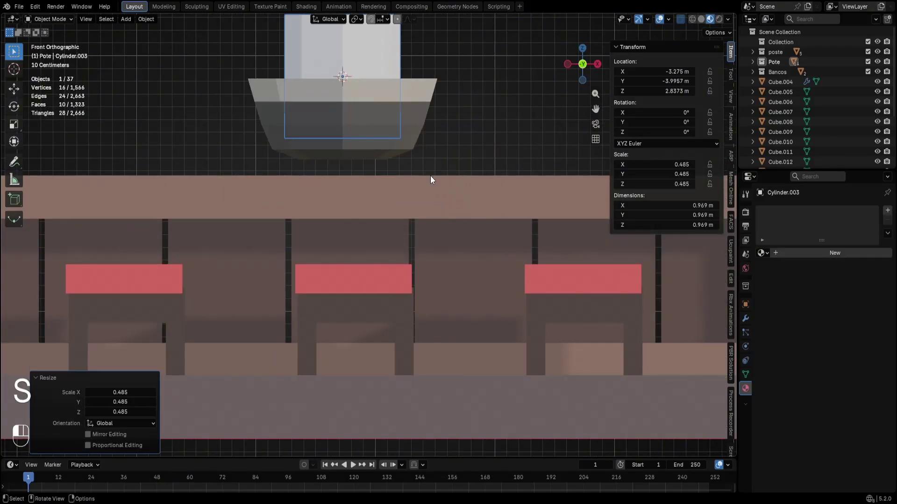
key(g)
key(z)
key(s)
key(z)
key(Delete)
Isolate the dark bowl body, extrude its bottom face down about 0.15 m and scale that face to shape a foot
click(384, 156)
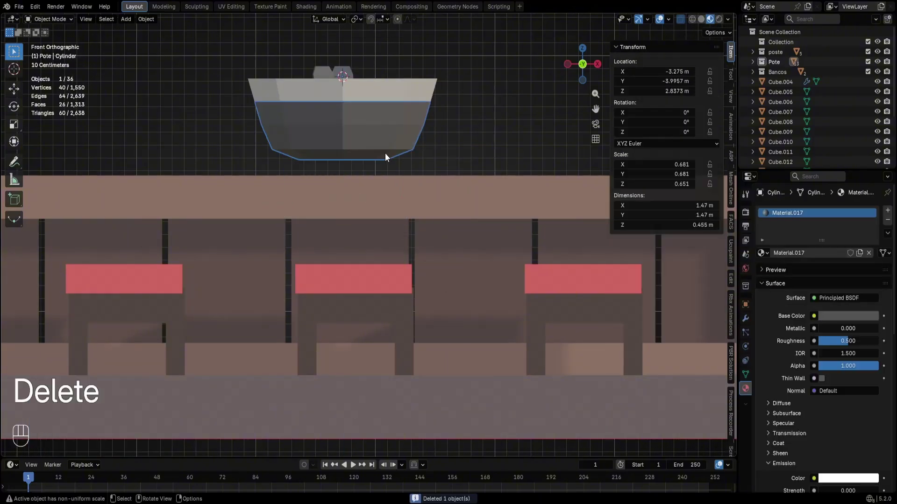
key(Tab)
middle_drag(388, 160, 387, 117)
key(slash)
key(3)
click(379, 249)
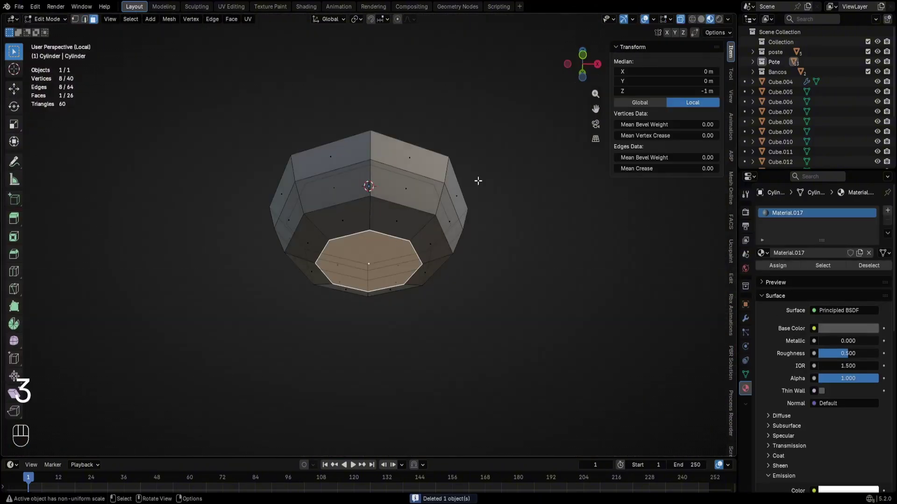
middle_drag(509, 176, 530, 176)
key(KP_Divide)
key(e)
click(533, 186)
key(s)
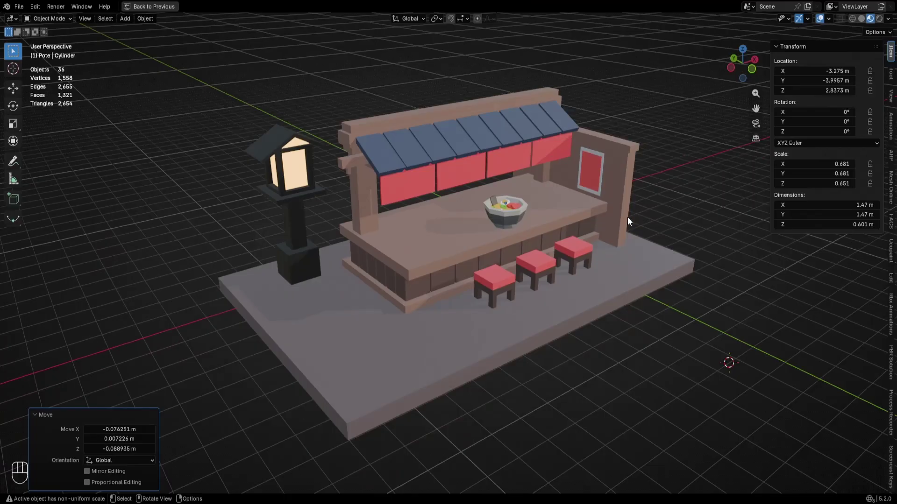
middle_drag(627, 217, 654, 218)
scroll(633, 224, up, 2)
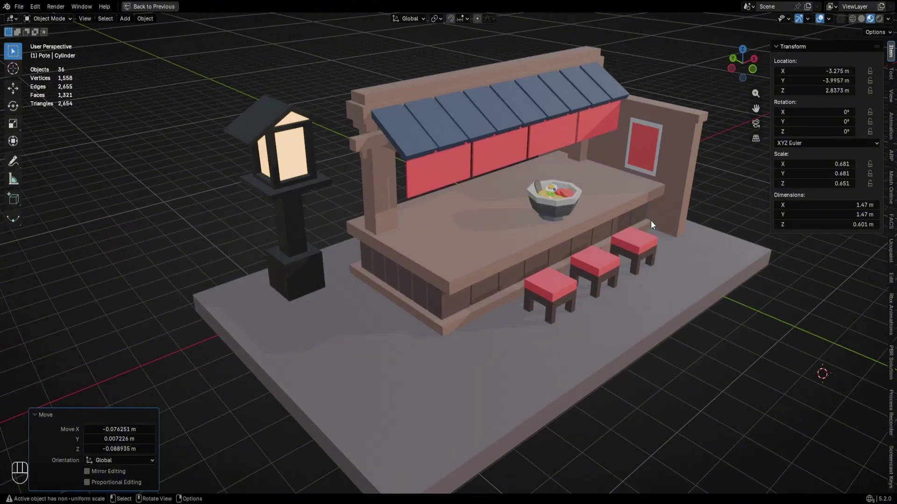